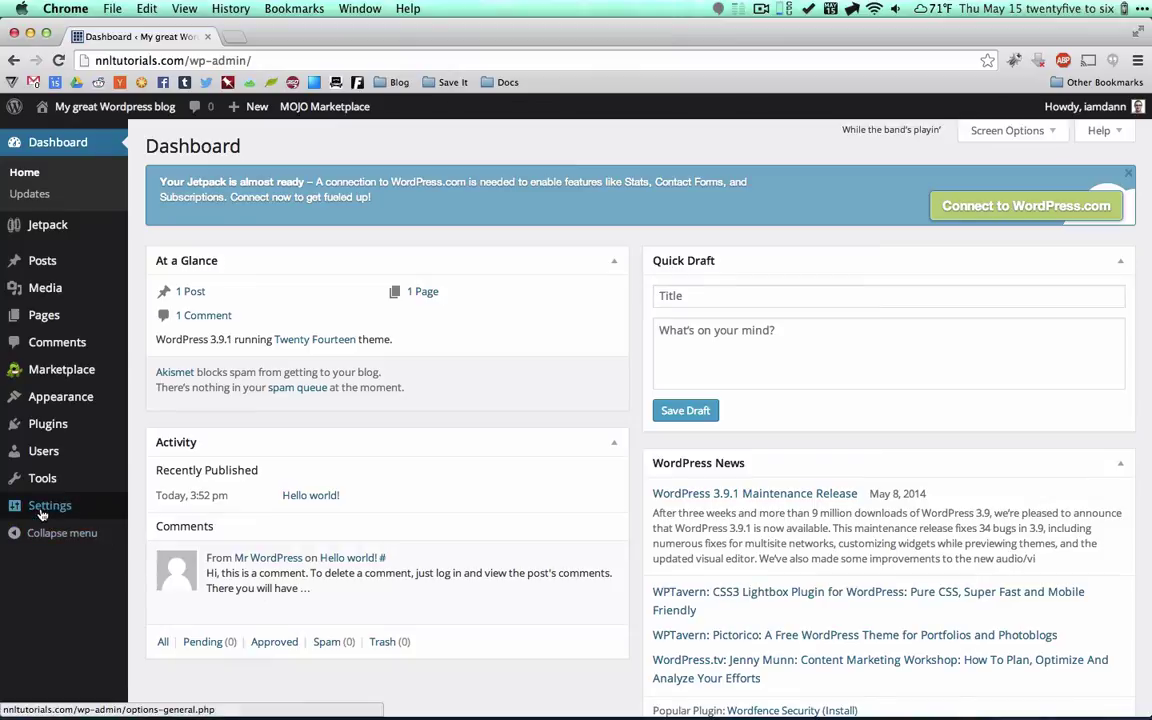
Set the site title to NNL Tutorials and clear the tagline.
{"action": "mouse_move", "coordinate": [42, 513]}
{"action": "left_click", "coordinate": [158, 511]}
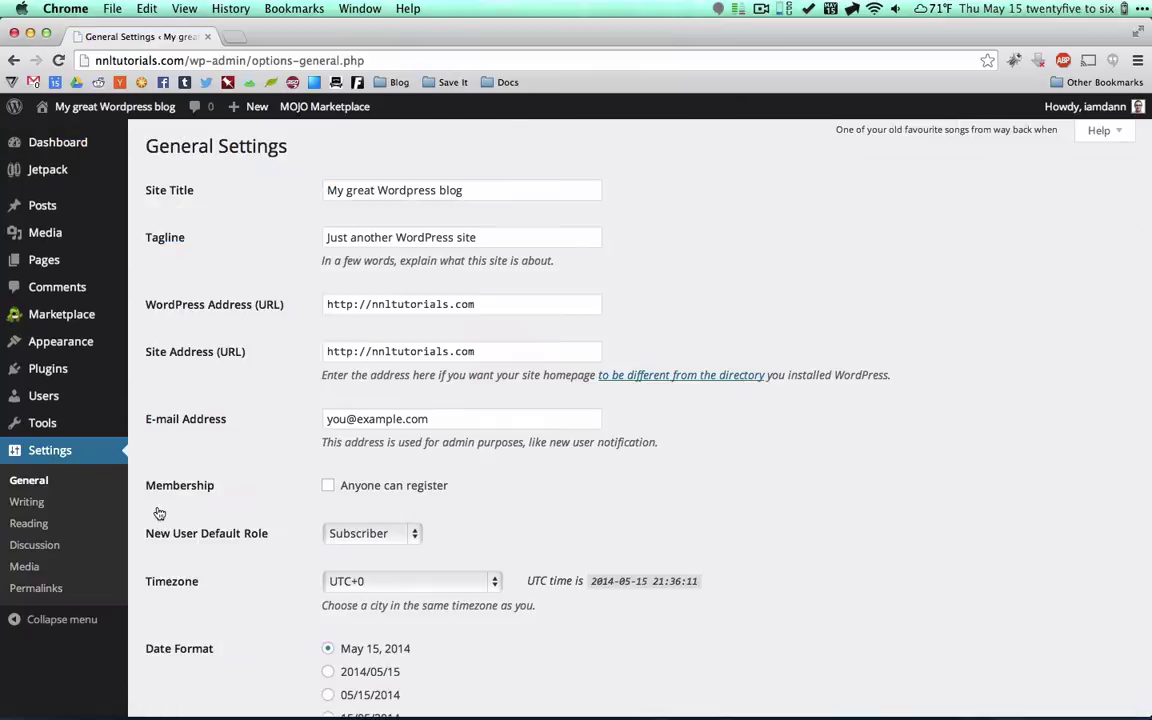
{"action": "triple_click", "coordinate": [397, 188]}
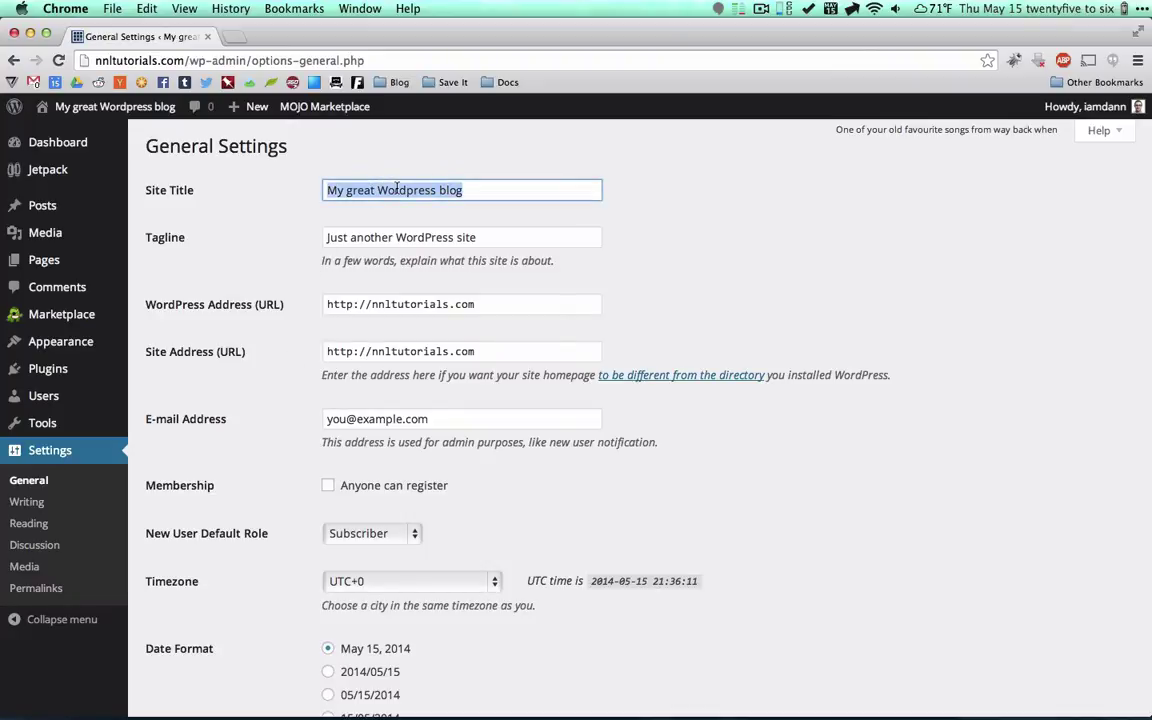
{"action": "type", "text": "NNL"}
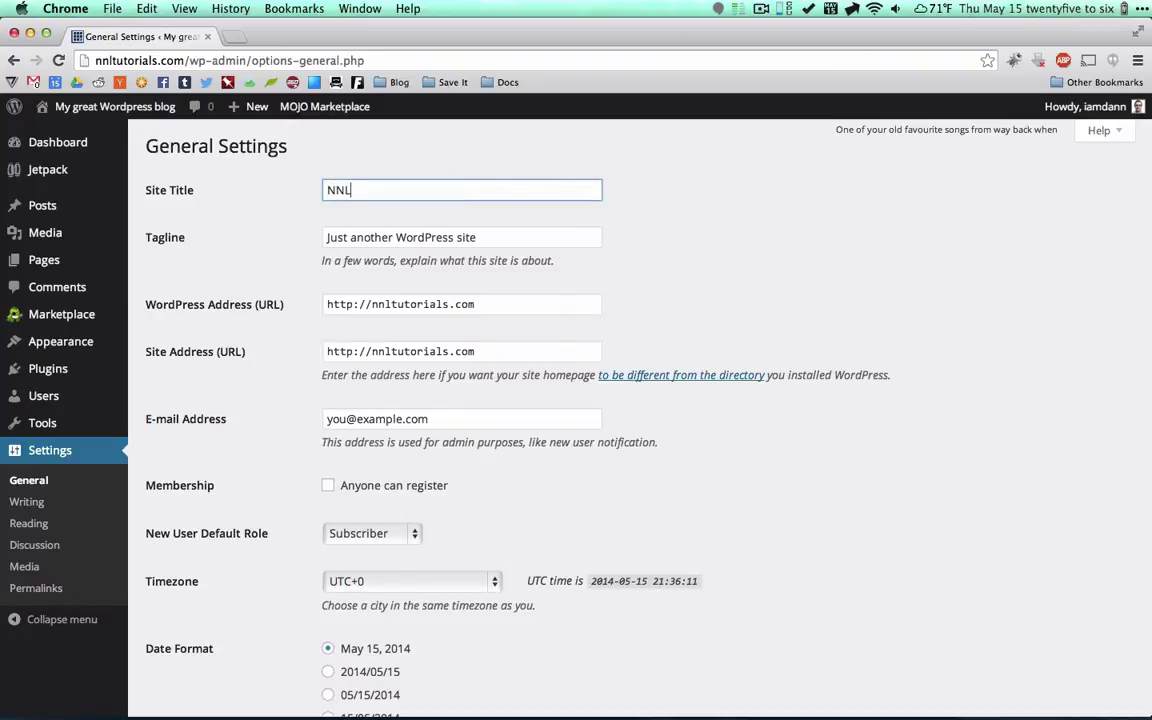
{"action": "type", "text": " Tutorials"}
{"action": "key", "text": "Tab"}
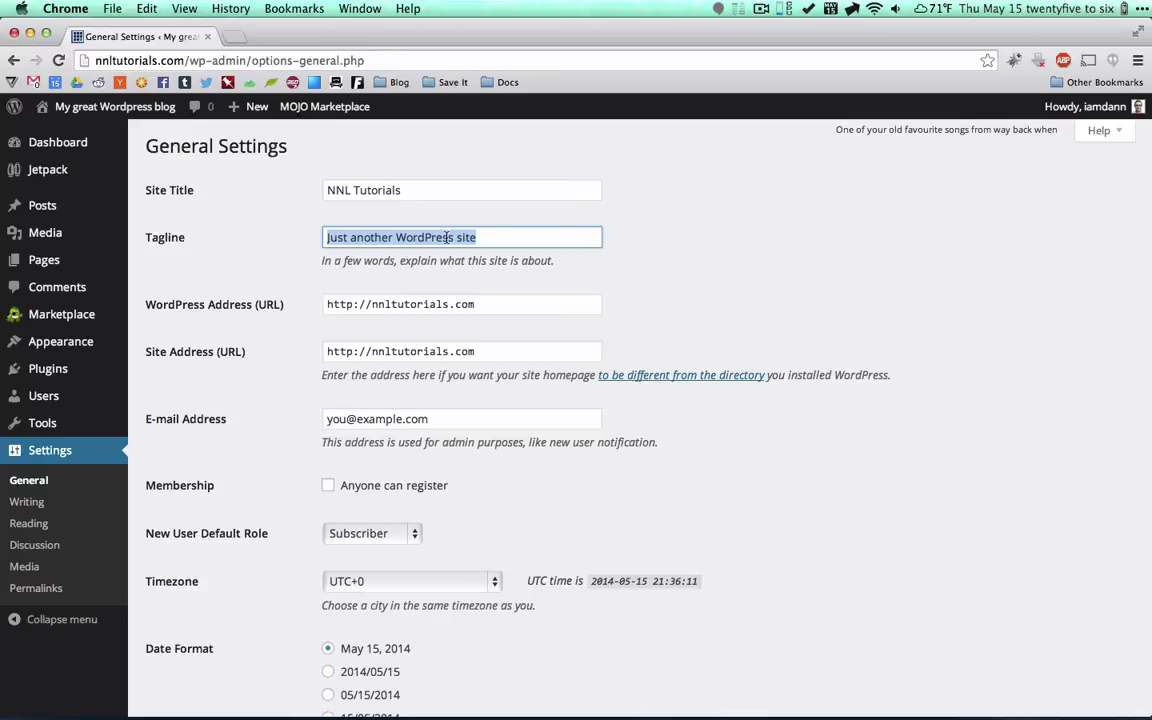
{"action": "key", "text": "BackSpace"}
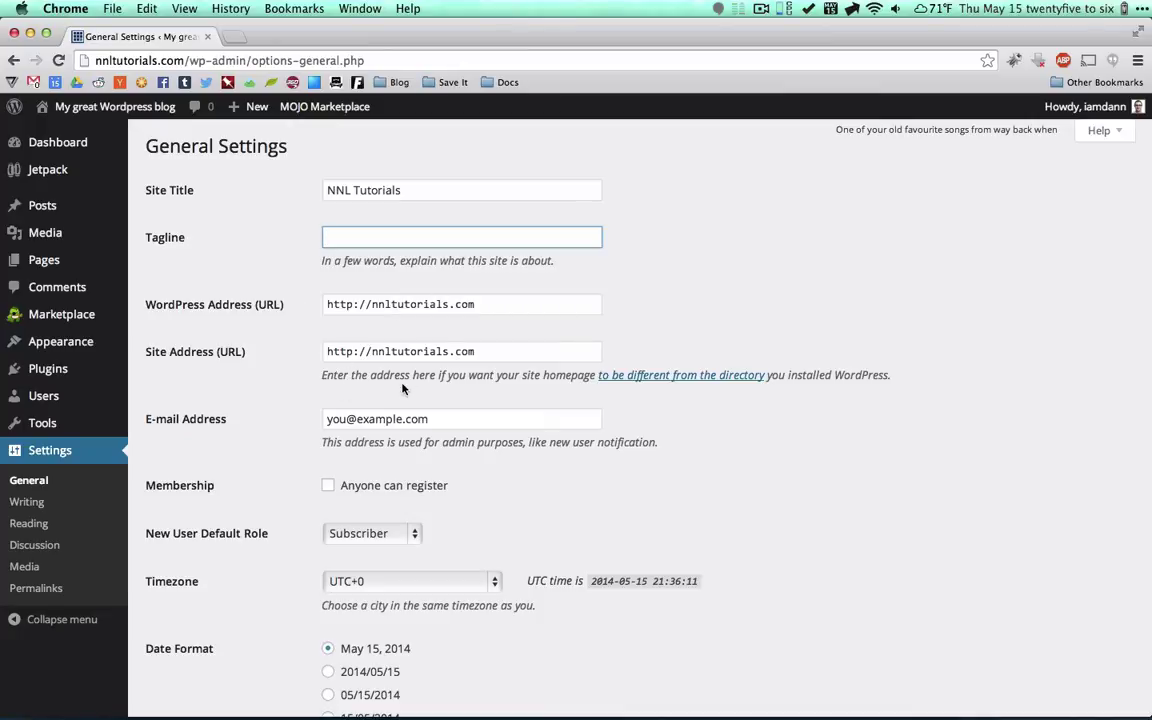
Replace the admin e-mail address with the site owner's own e-mail address.
{"action": "scroll", "coordinate": [310, 377], "scroll_direction": "down", "scroll_amount": 2}
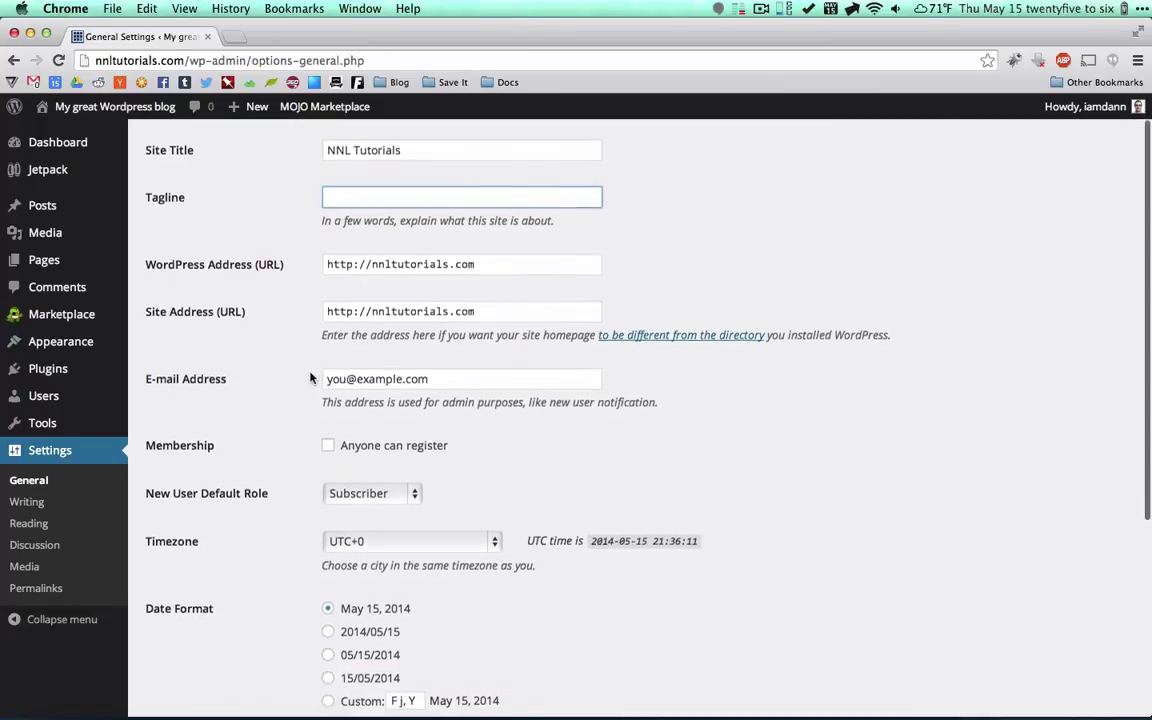
{"action": "double_click", "coordinate": [373, 377]}
{"action": "triple_click", "coordinate": [373, 377]}
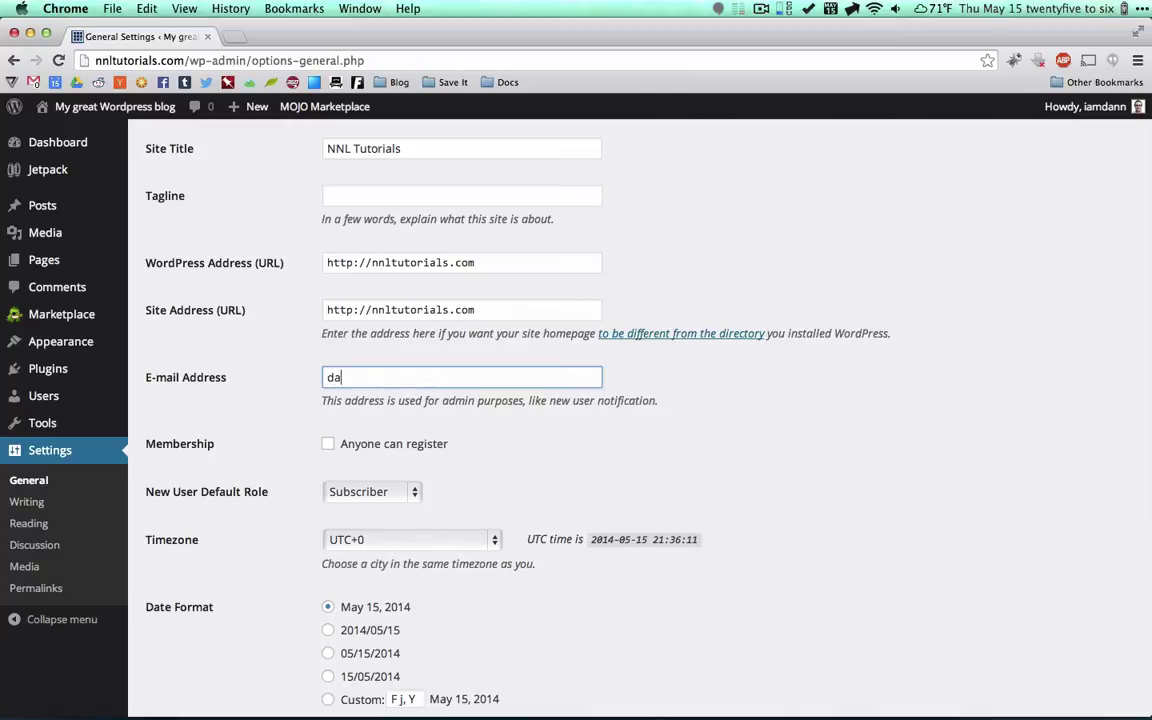
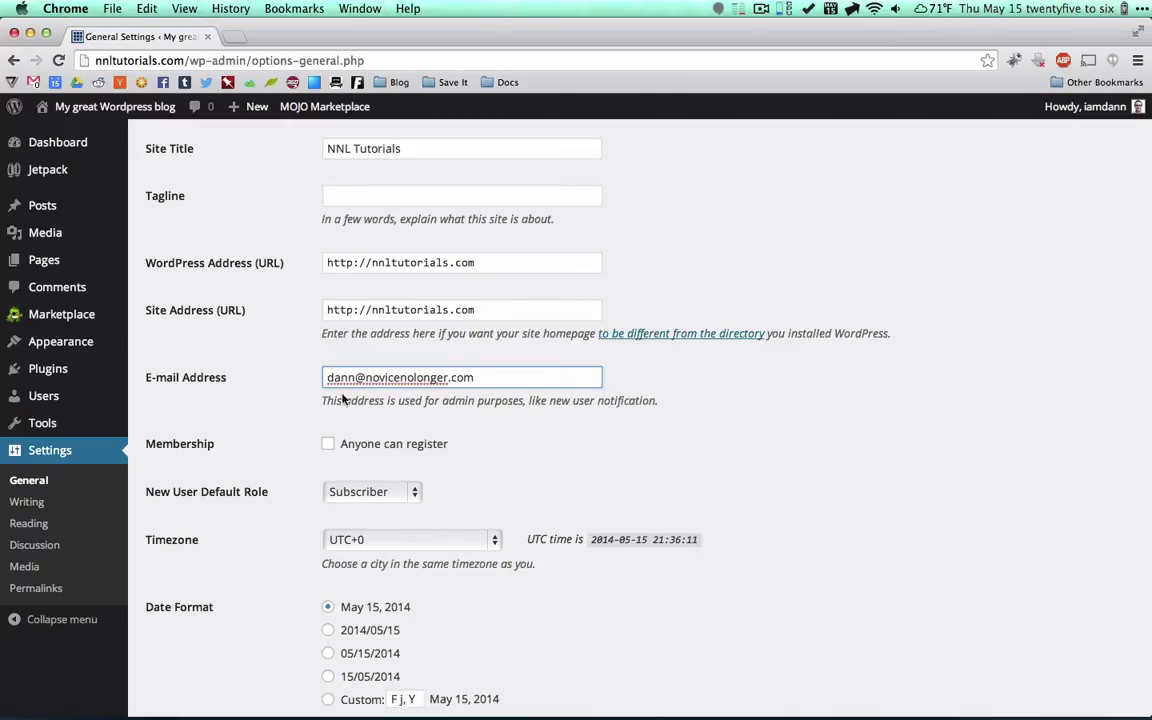
{"action": "scroll", "coordinate": [275, 469], "scroll_direction": "down", "scroll_amount": 3}
{"action": "scroll", "coordinate": [275, 469], "scroll_direction": "down", "scroll_amount": 5}
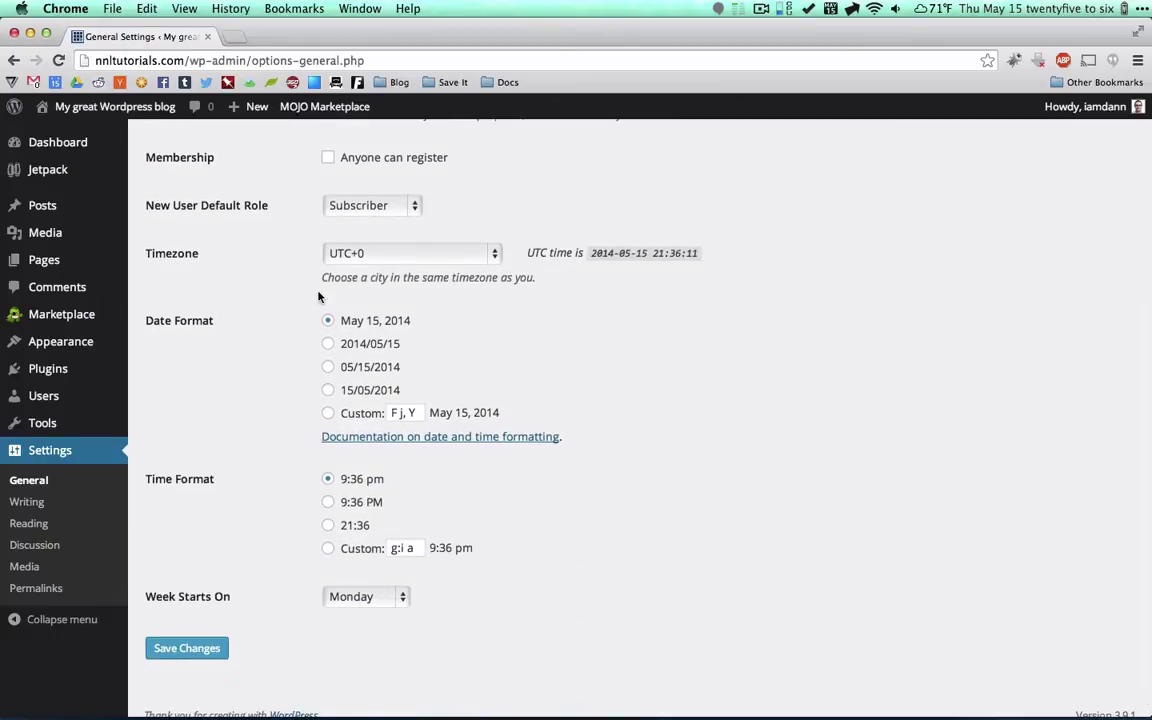
{"action": "left_click", "coordinate": [396, 256]}
Choose New York as the timezone and save the general settings.
{"action": "scroll", "coordinate": [423, 503], "scroll_direction": "down", "scroll_amount": 1}
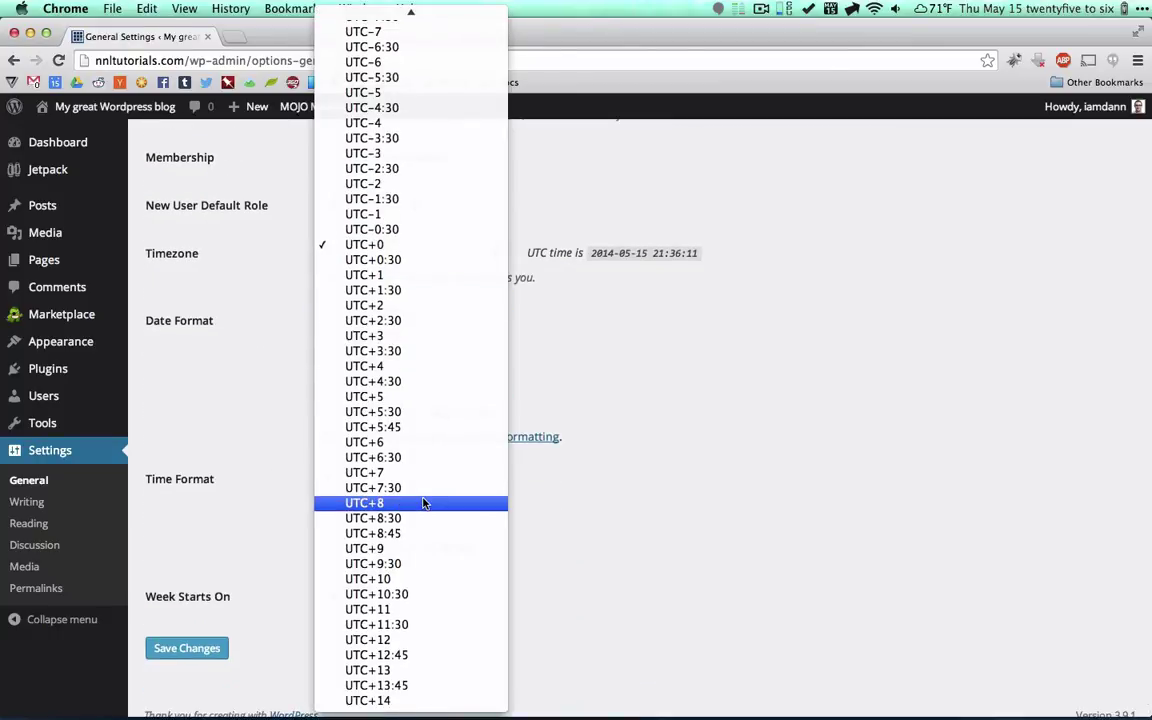
{"action": "scroll", "coordinate": [423, 503], "scroll_direction": "up", "scroll_amount": 20}
{"action": "scroll", "coordinate": [423, 503], "scroll_direction": "up", "scroll_amount": 20}
{"action": "scroll", "coordinate": [423, 503], "scroll_direction": "up", "scroll_amount": 20}
{"action": "scroll", "coordinate": [423, 503], "scroll_direction": "up", "scroll_amount": 3}
{"action": "left_click", "coordinate": [383, 377]}
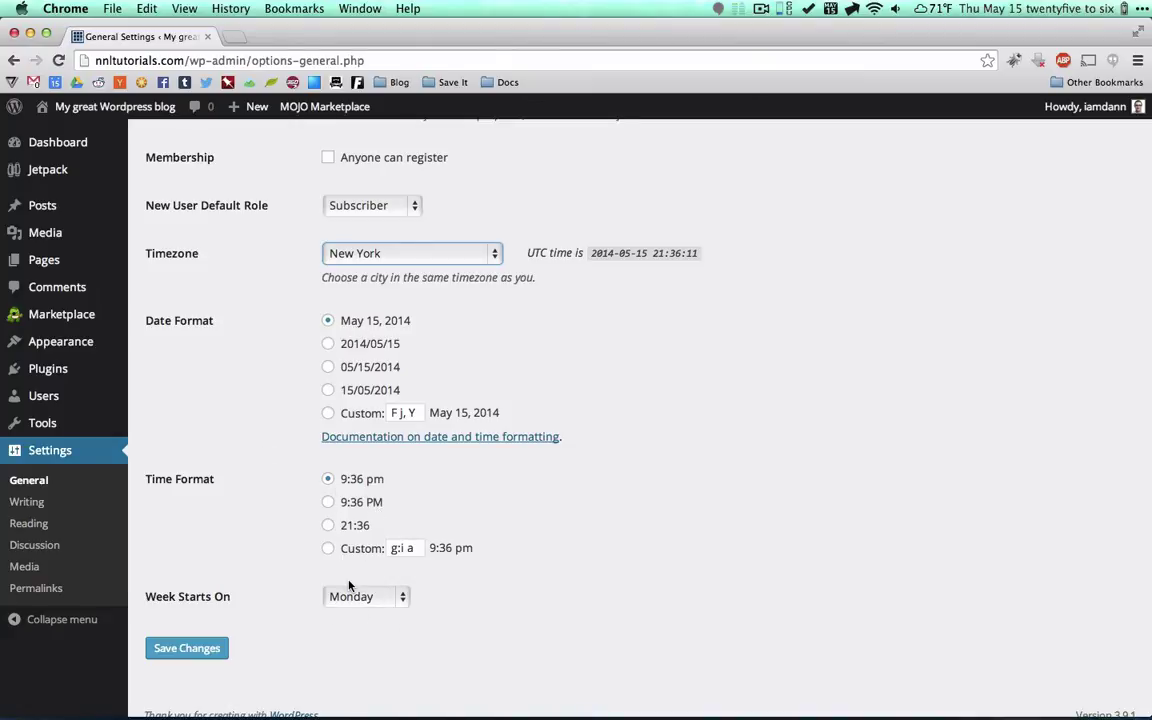
{"action": "left_click", "coordinate": [186, 650]}
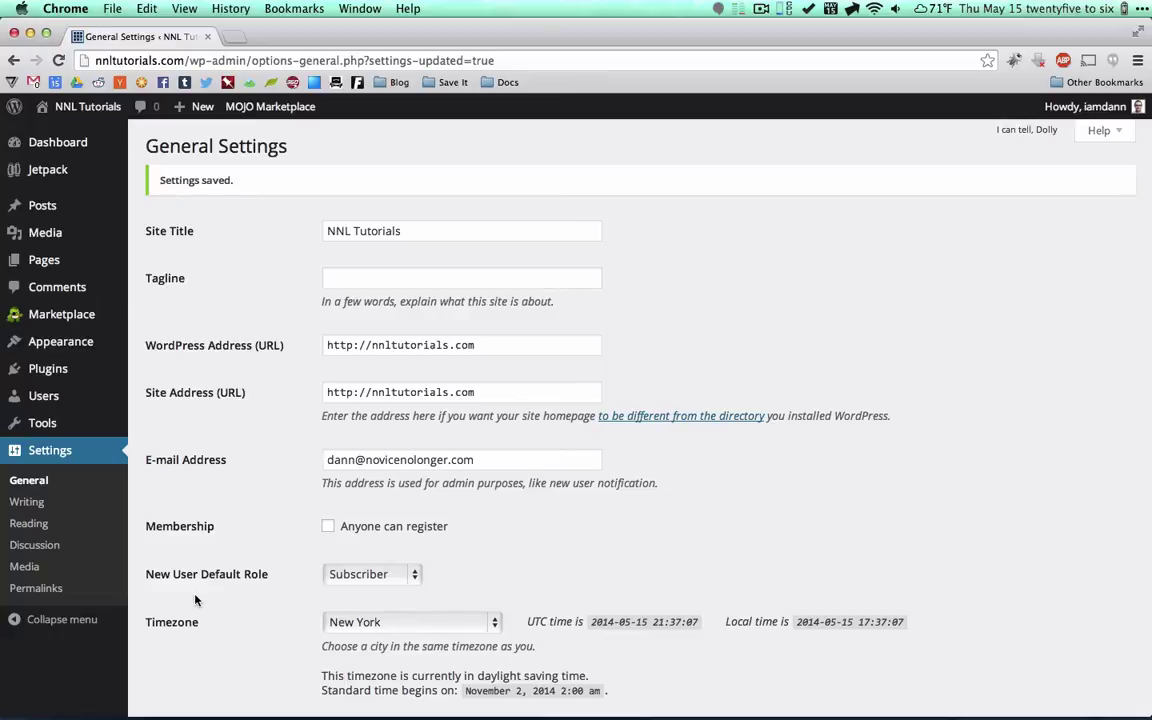
{"action": "left_click", "coordinate": [38, 589]}
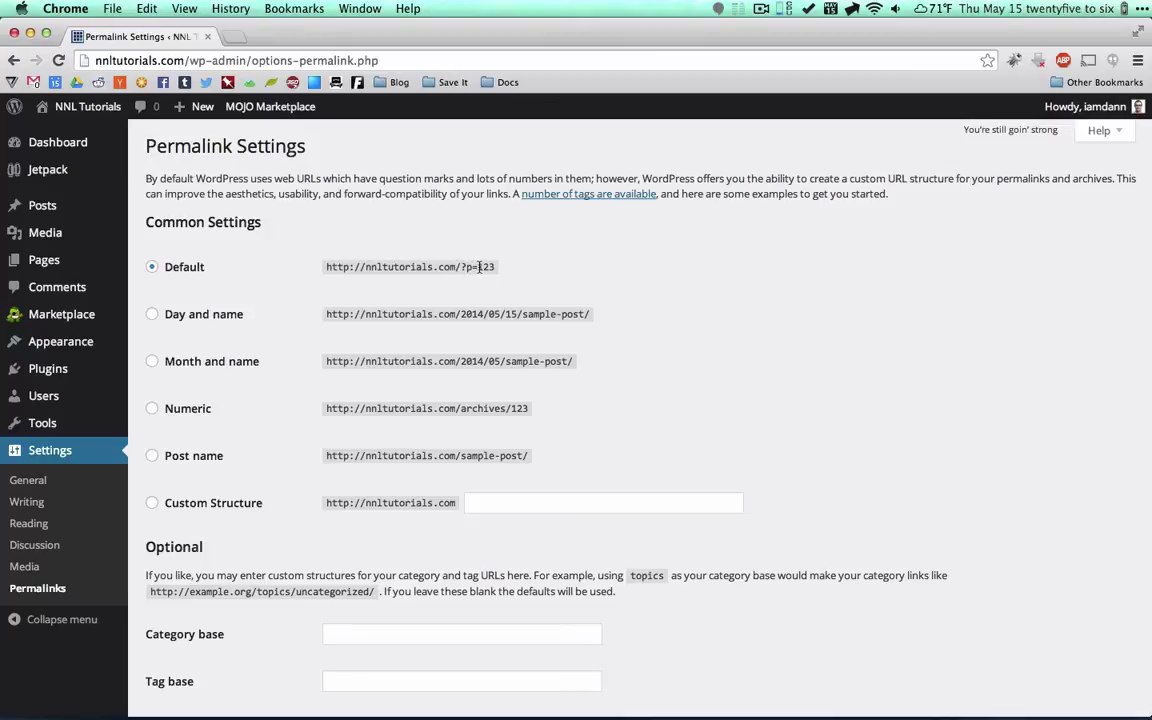
Switch permalinks from Default to Day and name, giving URLs like /2014/05/15/sample-post/.
{"action": "double_click", "coordinate": [483, 267]}
{"action": "left_click", "coordinate": [152, 316]}
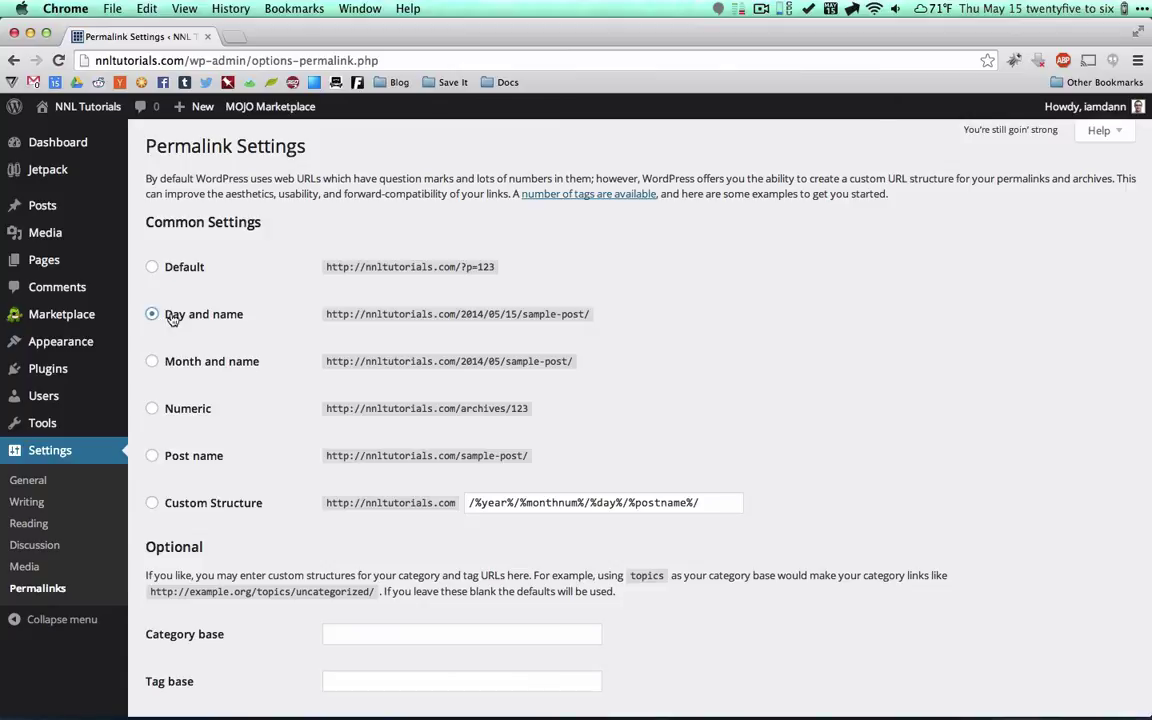
{"action": "left_click_drag", "start_coordinate": [460, 314], "coordinate": [583, 316]}
{"action": "left_click", "coordinate": [511, 314]}
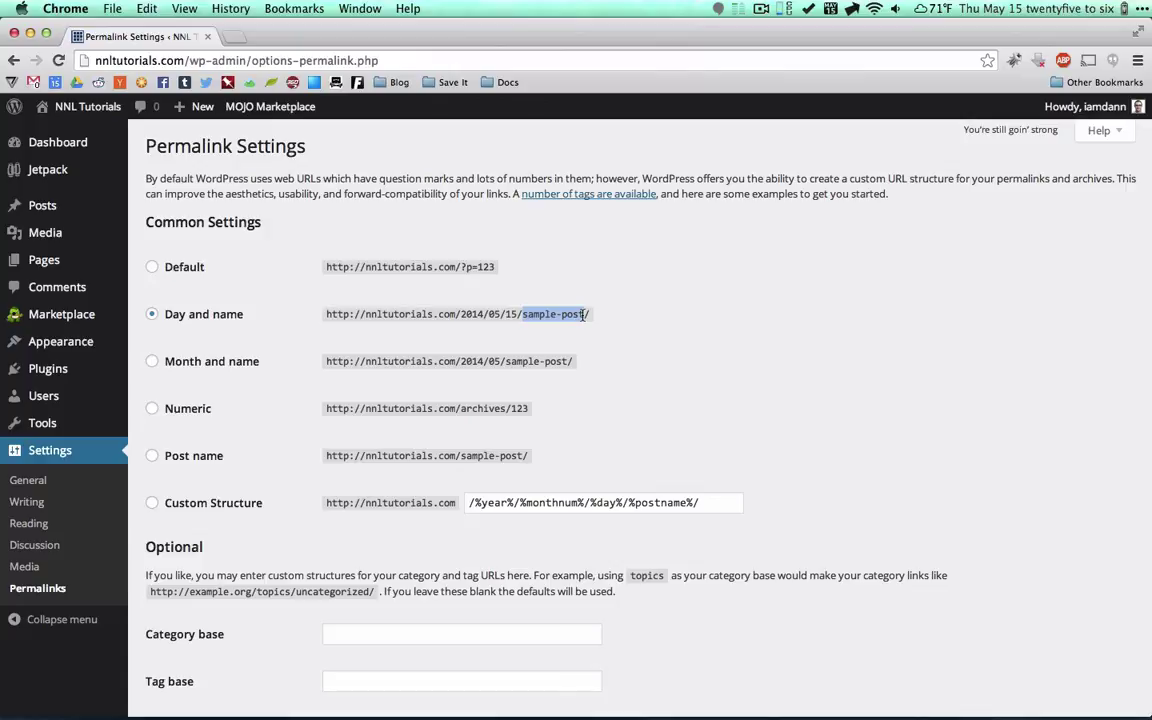
{"action": "left_click", "coordinate": [486, 316]}
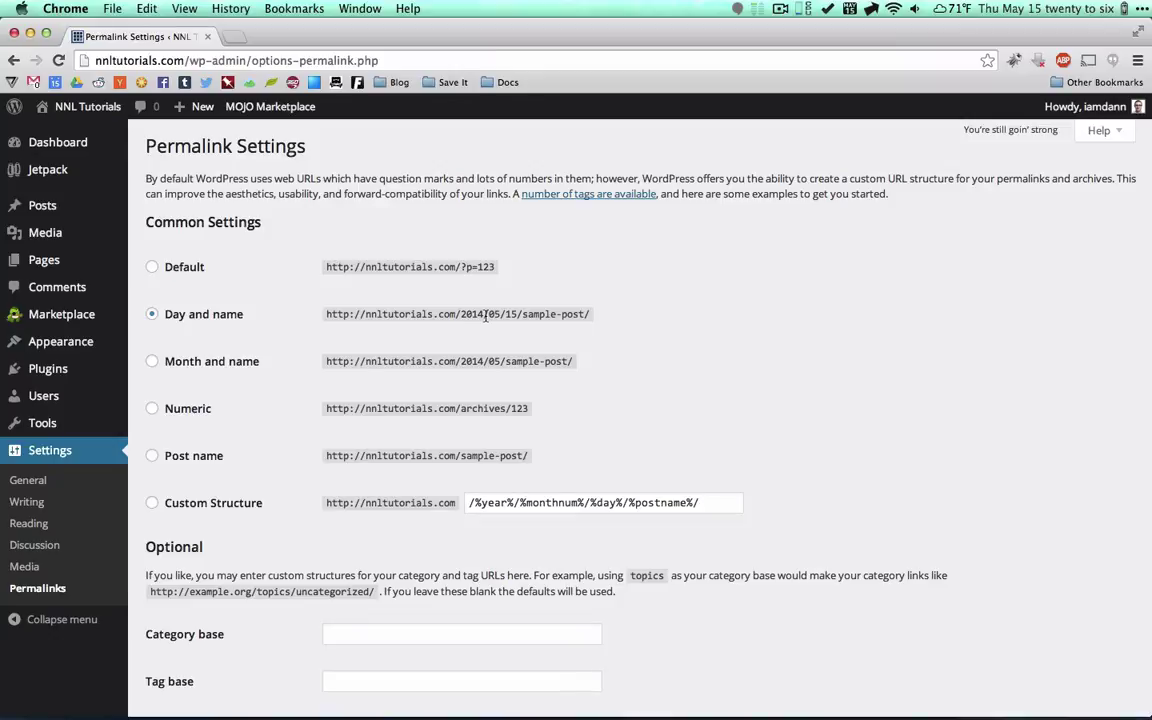
{"action": "double_click", "coordinate": [486, 316]}
{"action": "left_click_drag", "start_coordinate": [486, 316], "coordinate": [516, 316]}
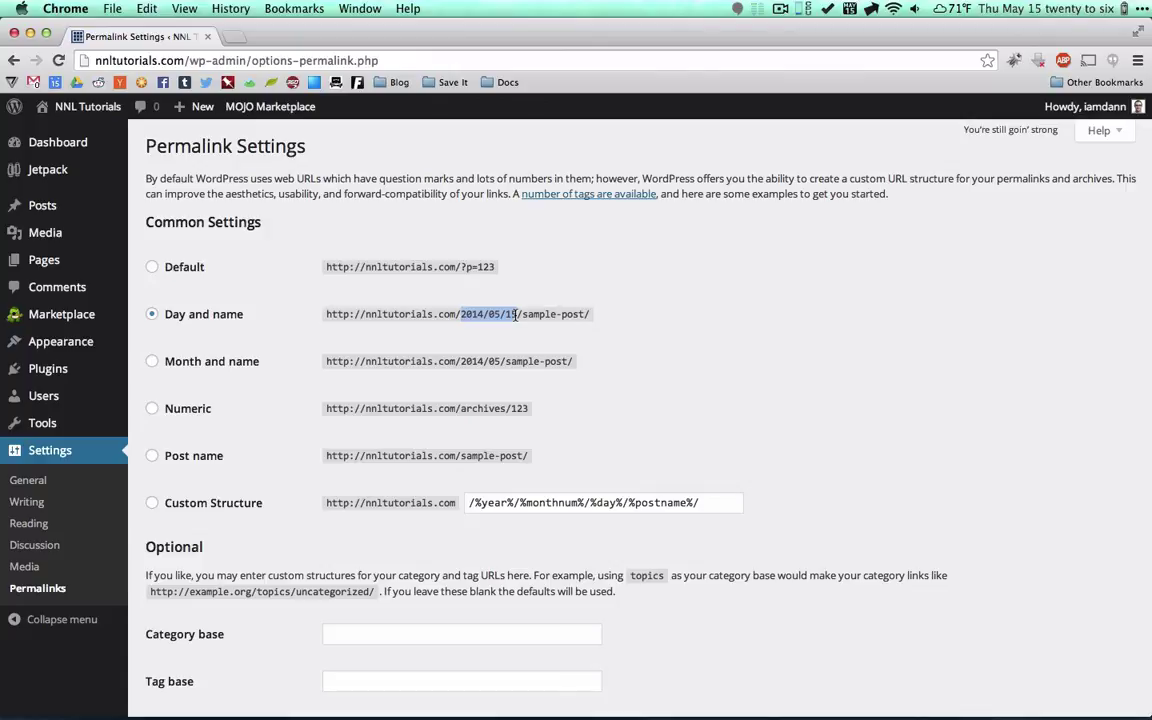
{"action": "left_click", "coordinate": [307, 410]}
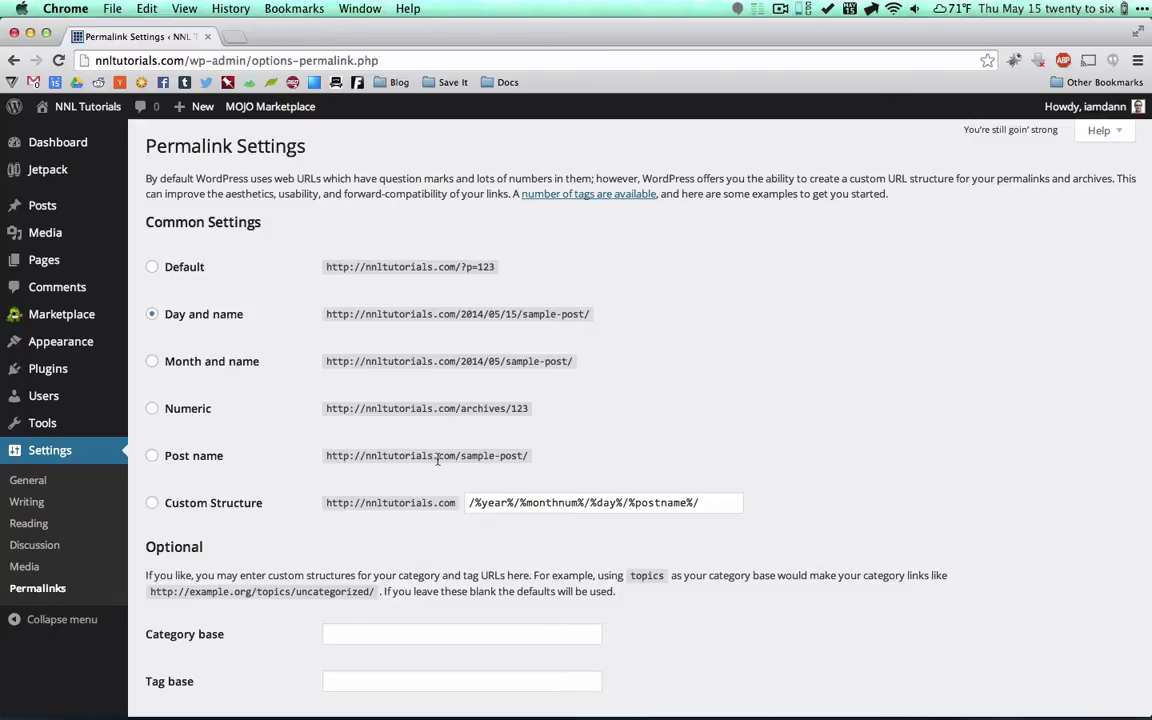
{"action": "left_click_drag", "start_coordinate": [460, 456], "coordinate": [521, 455]}
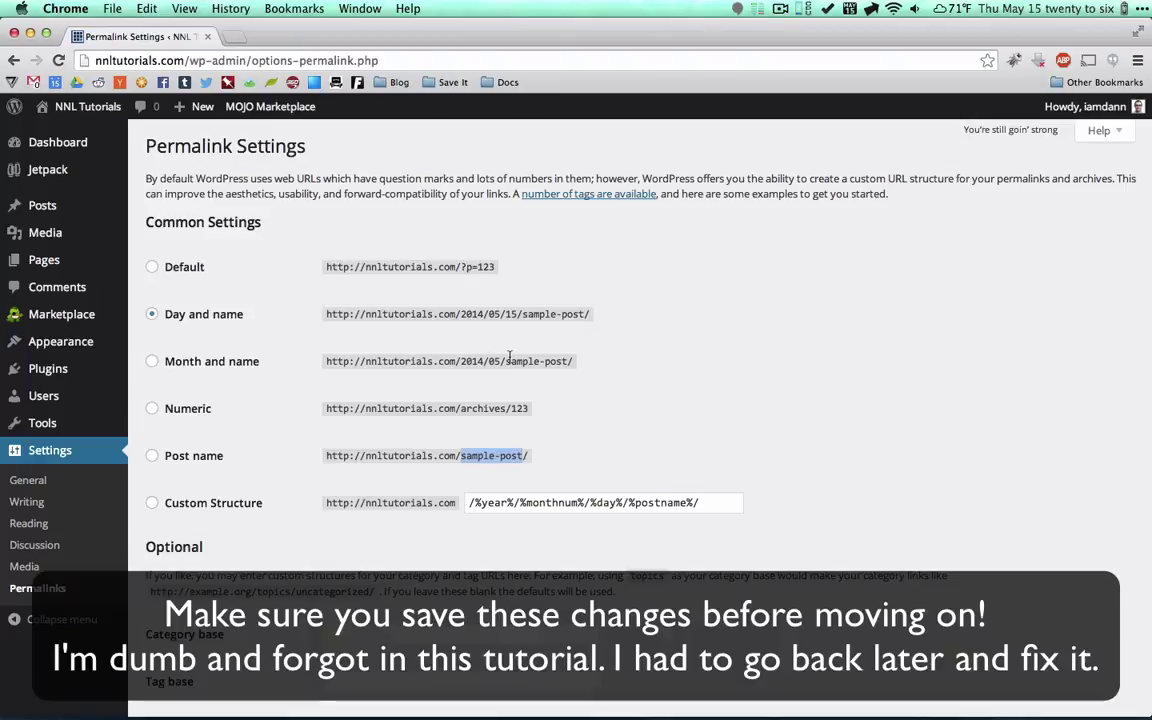
{"action": "left_click_drag", "start_coordinate": [461, 314], "coordinate": [518, 314]}
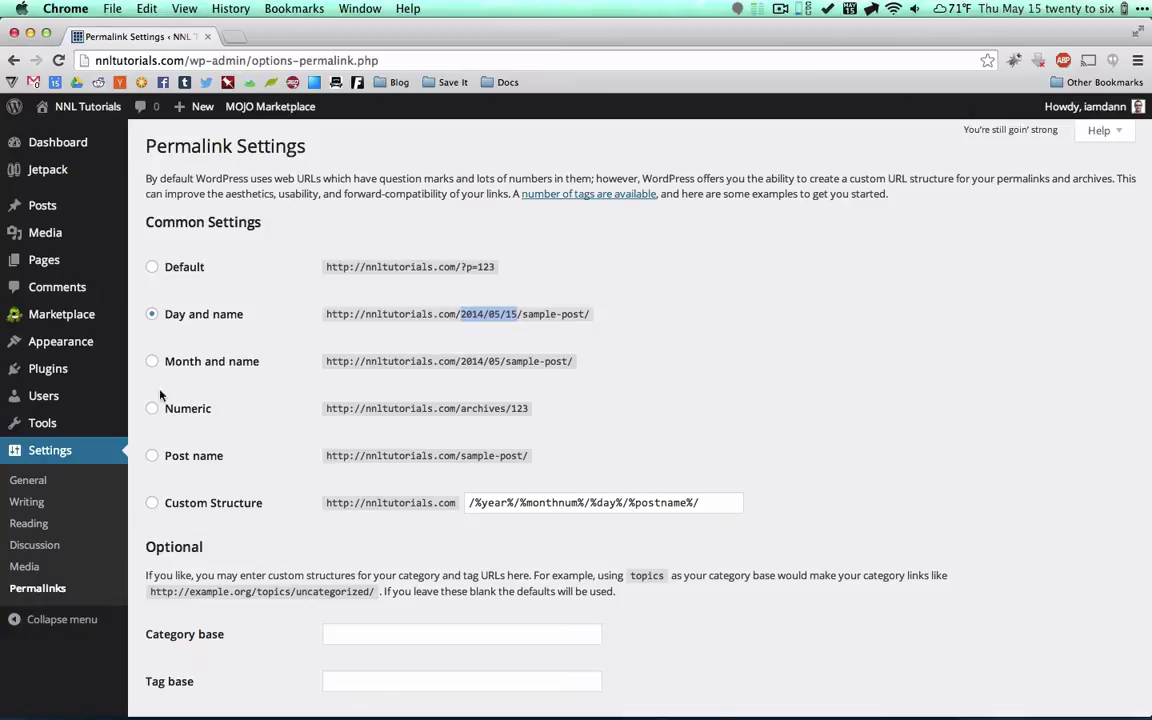
{"action": "mouse_move", "coordinate": [44, 370]}
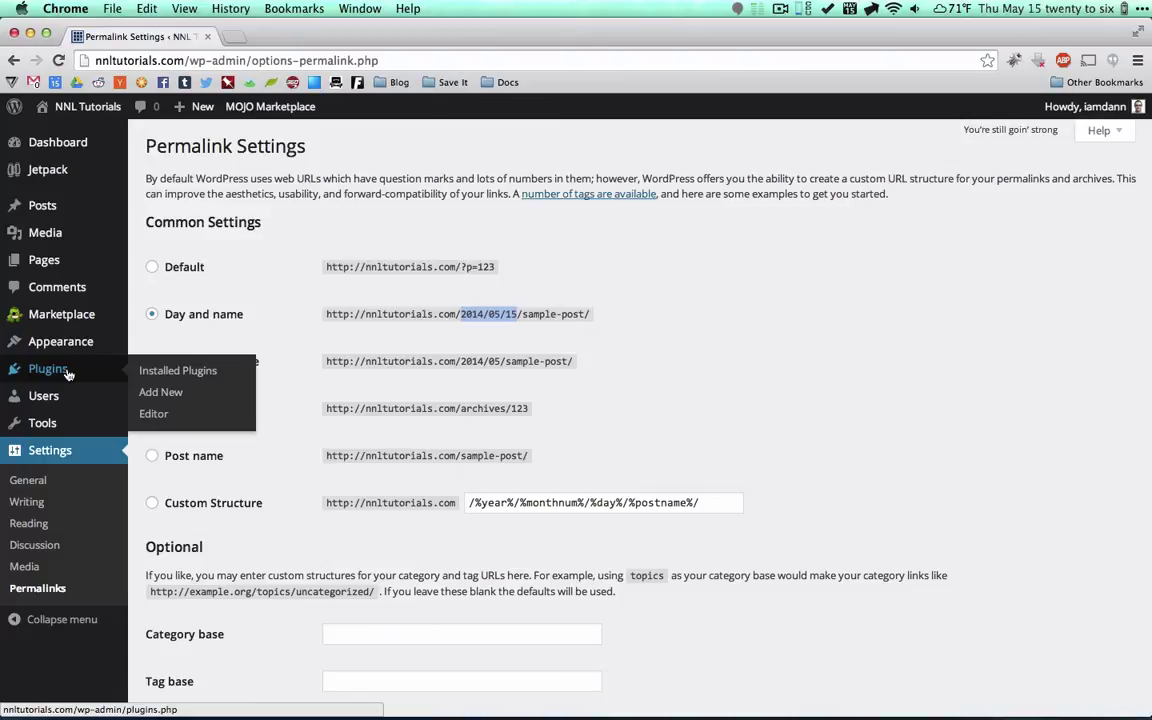
Deactivate MOJO Marketplace and Hello Dolly in the installed plugins list, keeping Akismet and Jetpack active.
{"action": "left_click", "coordinate": [170, 372]}
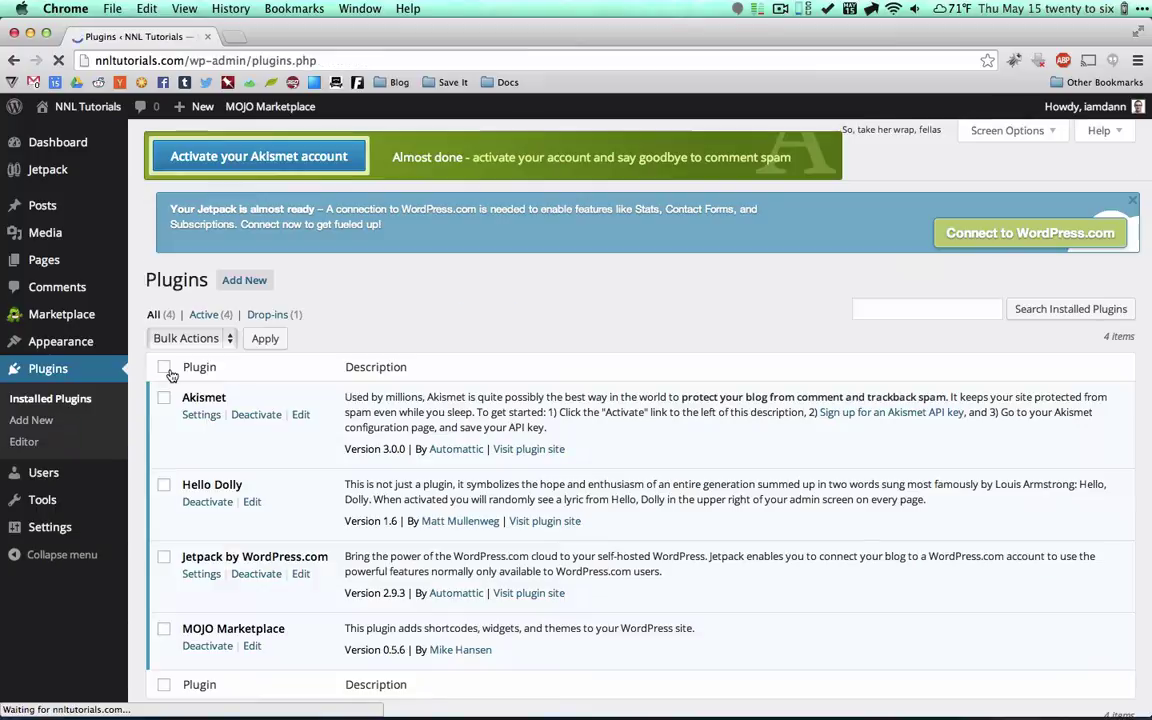
{"action": "scroll", "coordinate": [515, 405], "scroll_direction": "down", "scroll_amount": 2}
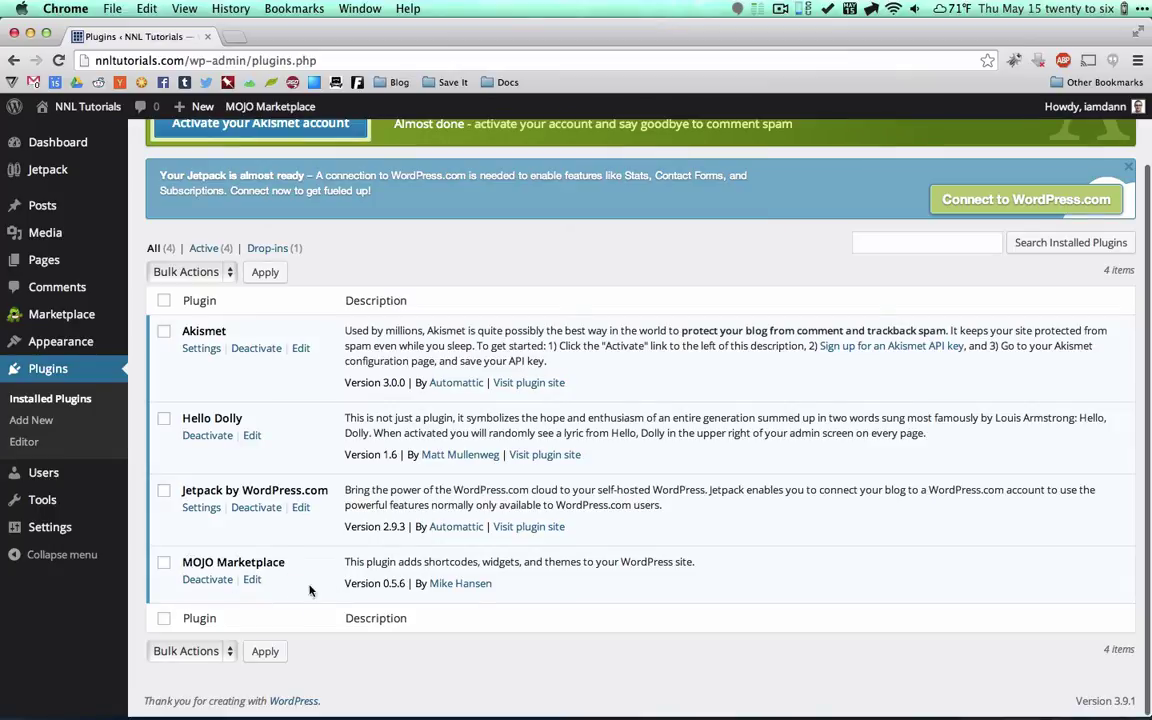
{"action": "left_click", "coordinate": [213, 586]}
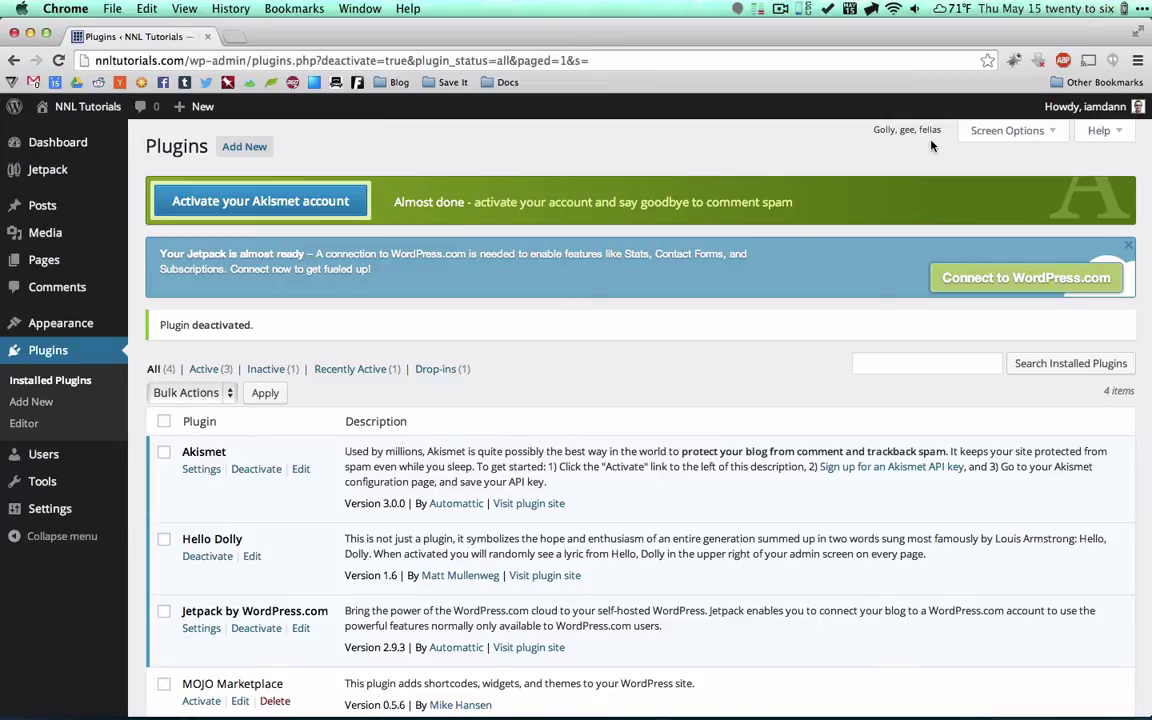
{"action": "left_click", "coordinate": [199, 557]}
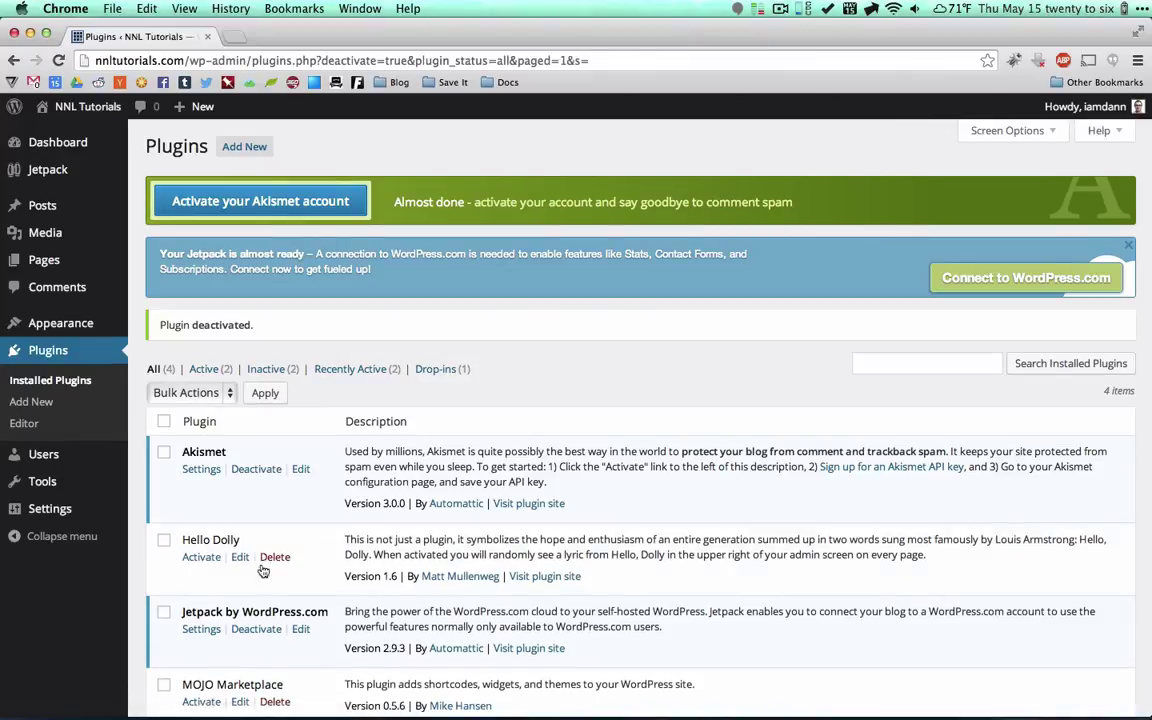
Delete the Hello Dolly and MOJO Marketplace plugins, confirming removal of each plugin's files.
{"action": "left_click", "coordinate": [272, 558]}
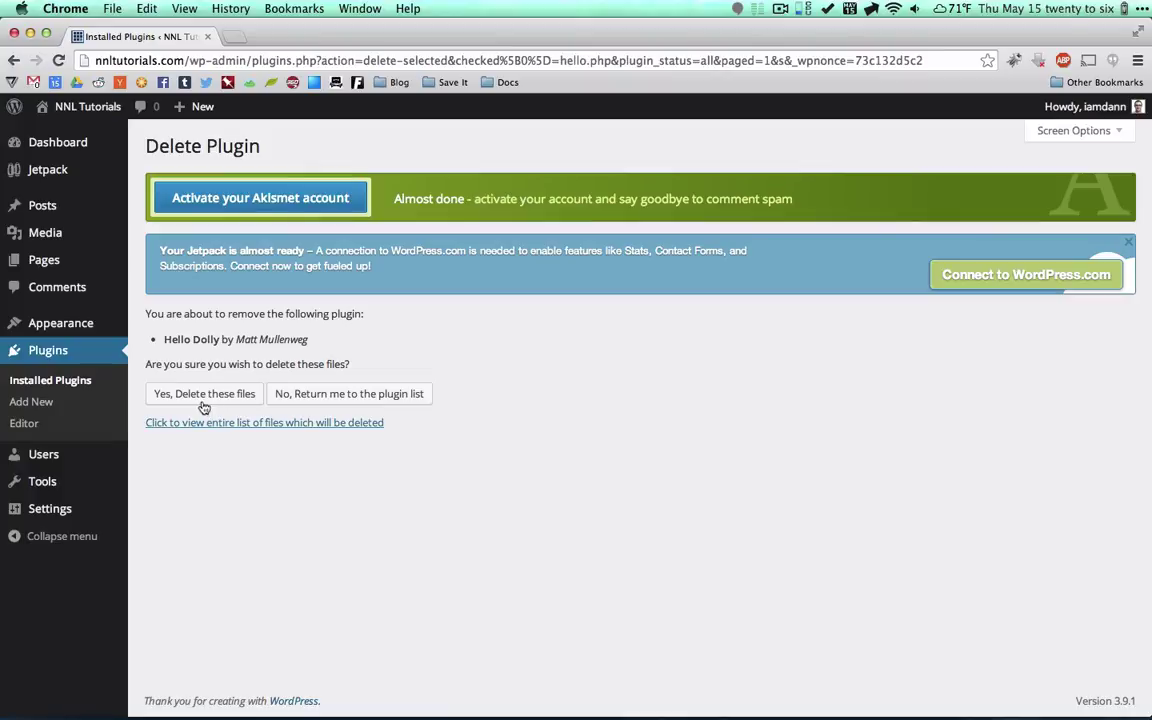
{"action": "left_click", "coordinate": [203, 396]}
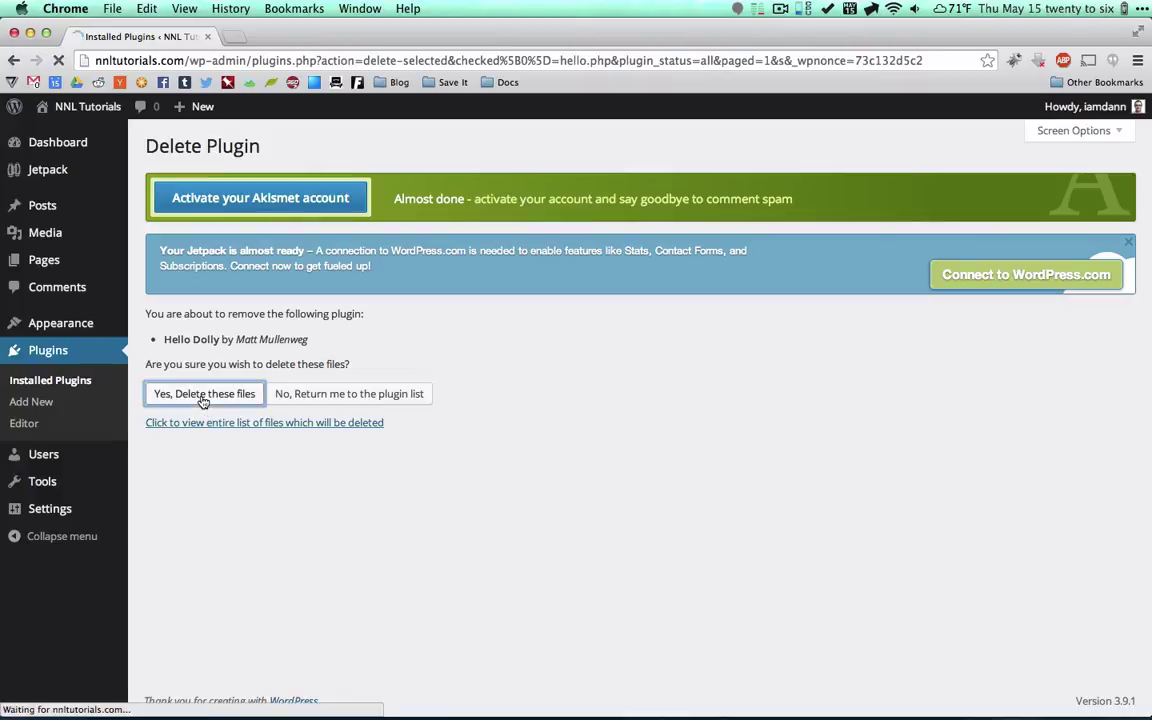
{"action": "scroll", "coordinate": [200, 480], "scroll_direction": "down", "scroll_amount": 1}
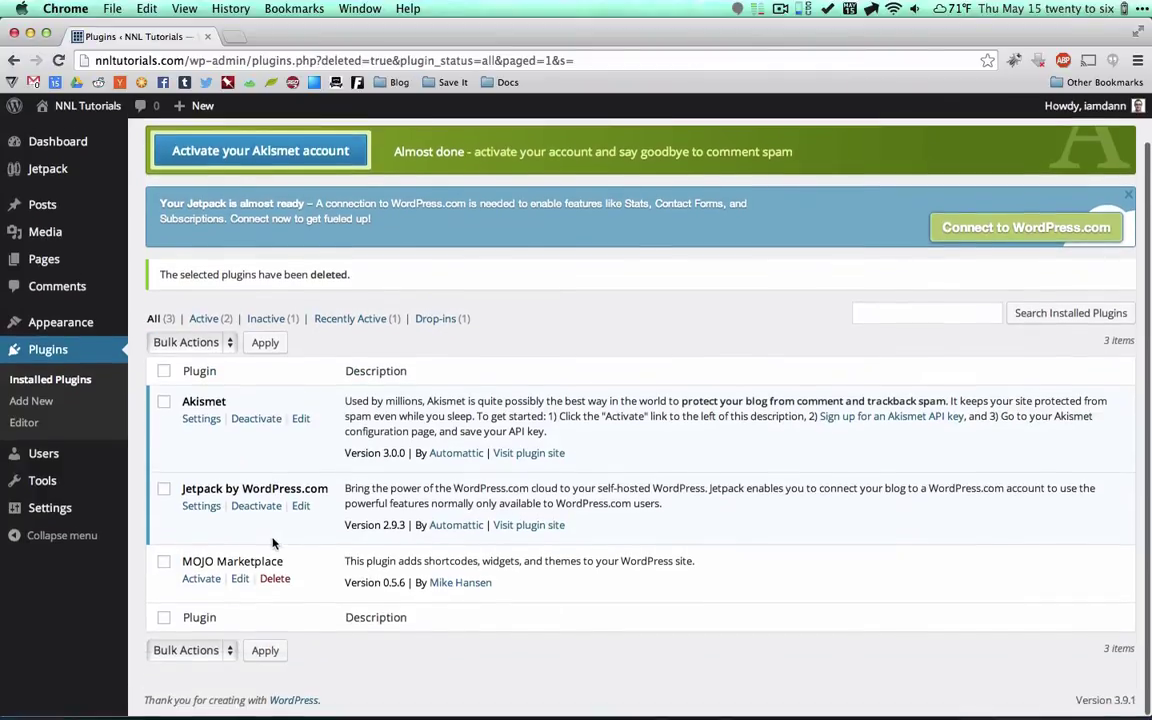
{"action": "left_click", "coordinate": [277, 581]}
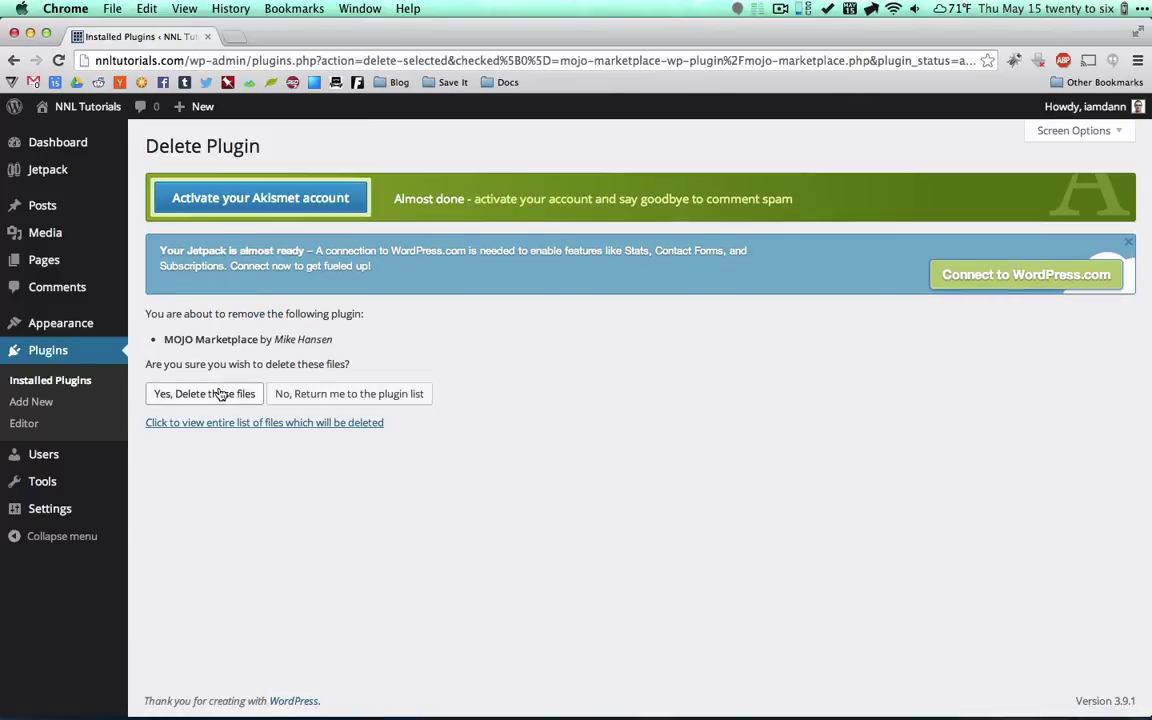
{"action": "left_click", "coordinate": [221, 394]}
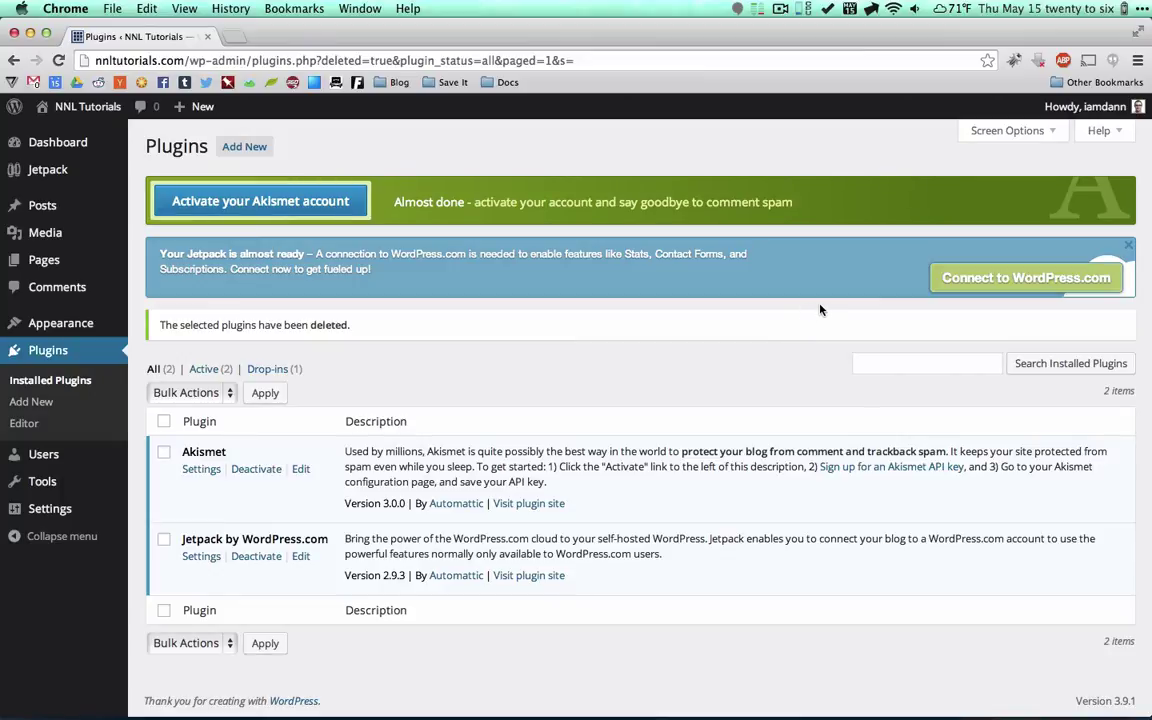
Connect NNL Tutorials' Jetpack to WordPress.com and authorize the connection.
{"action": "left_click", "coordinate": [1013, 280]}
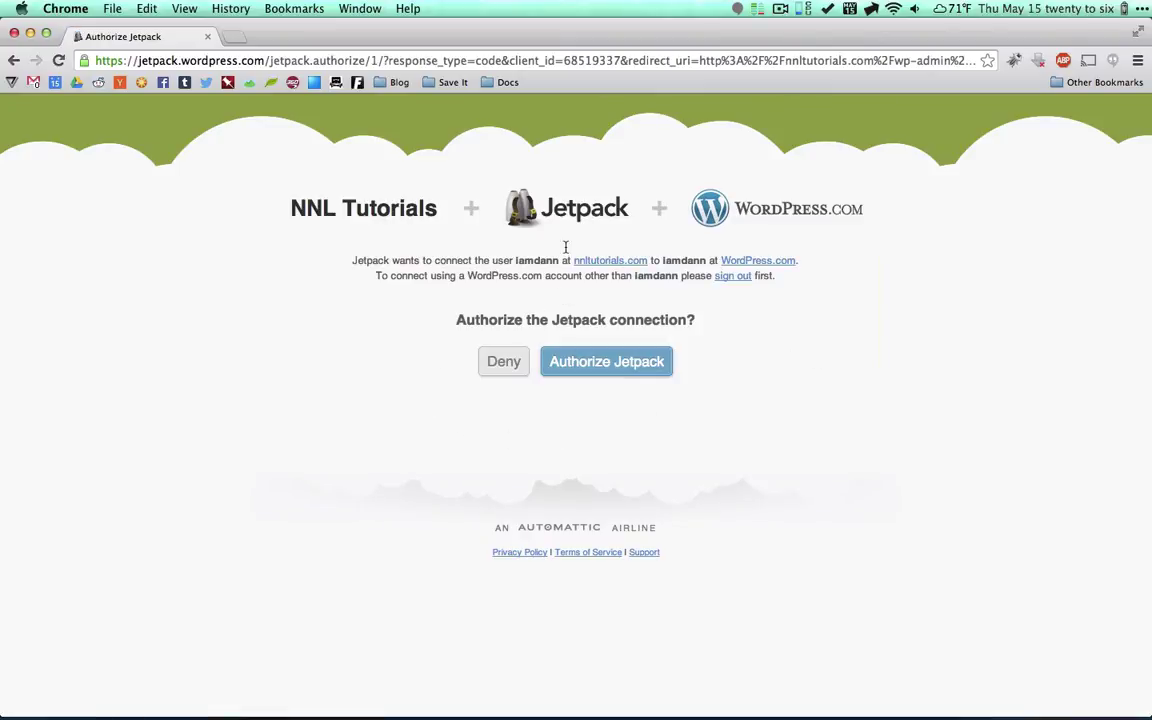
{"action": "left_click", "coordinate": [661, 363]}
{"action": "left_click", "coordinate": [597, 364]}
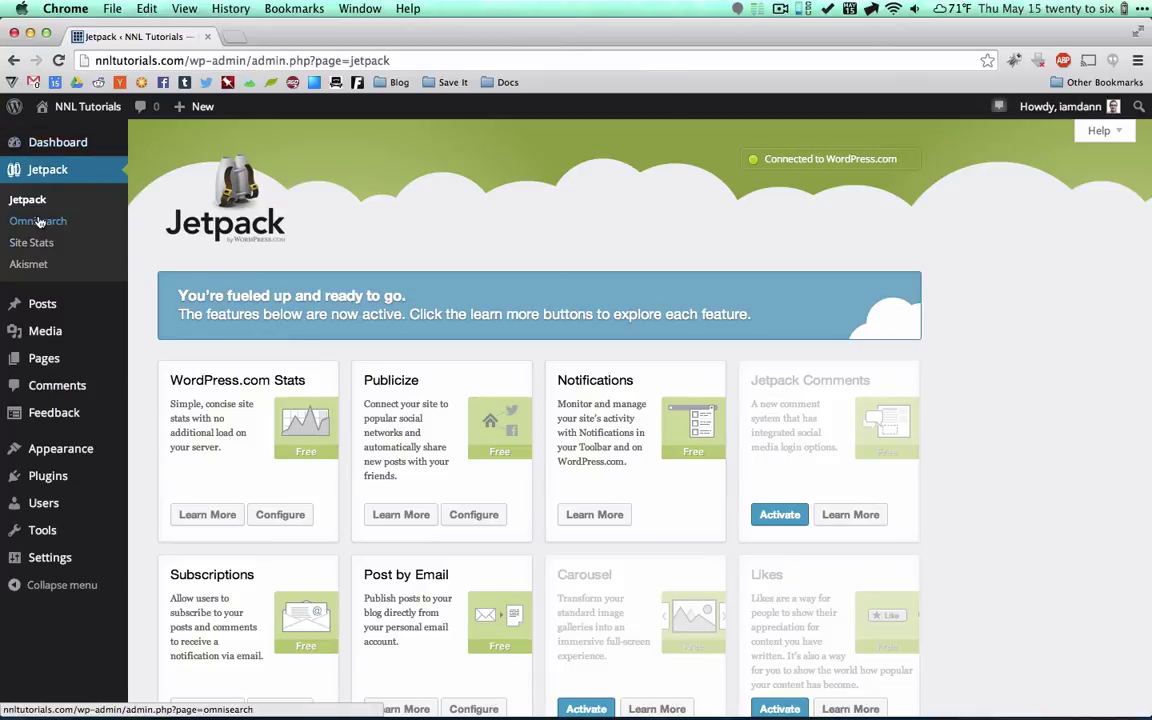
Scroll through the Jetpack feature cards and back up to the top of the page.
{"action": "scroll", "coordinate": [437, 506], "scroll_direction": "down", "scroll_amount": 3}
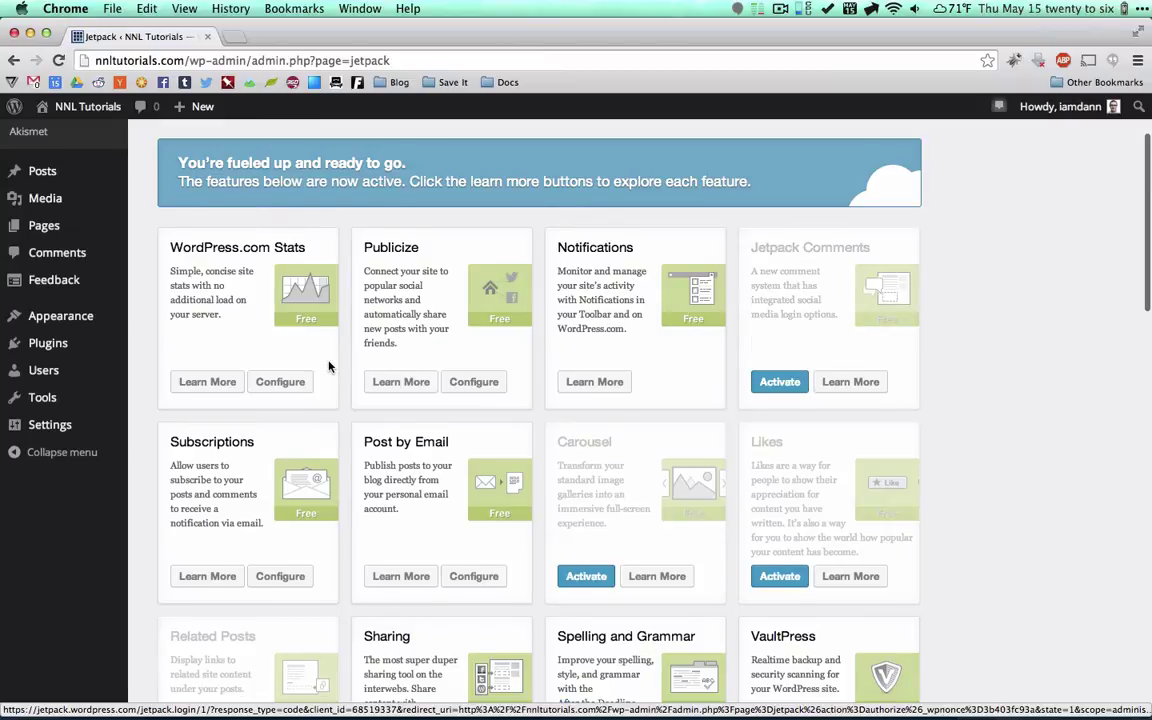
{"action": "scroll", "coordinate": [328, 366], "scroll_direction": "up", "scroll_amount": 4}
{"action": "scroll", "coordinate": [328, 366], "scroll_direction": "down", "scroll_amount": 7}
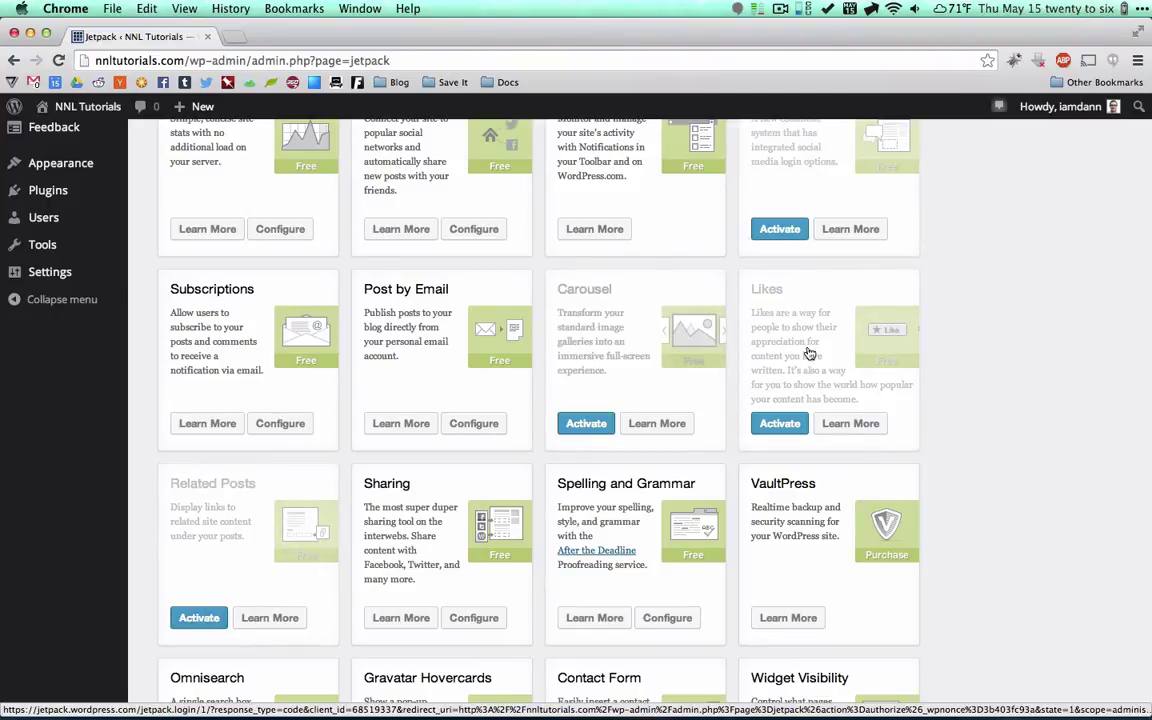
{"action": "scroll", "coordinate": [762, 606], "scroll_direction": "down", "scroll_amount": 5}
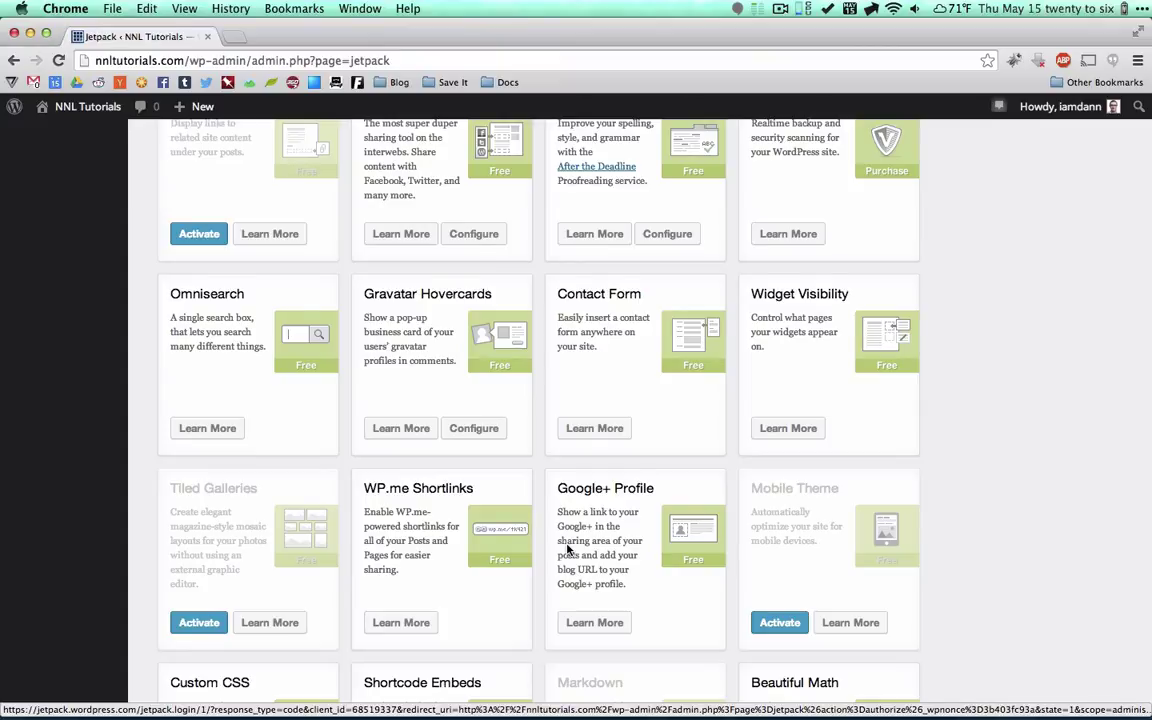
{"action": "scroll", "coordinate": [567, 548], "scroll_direction": "up", "scroll_amount": 12}
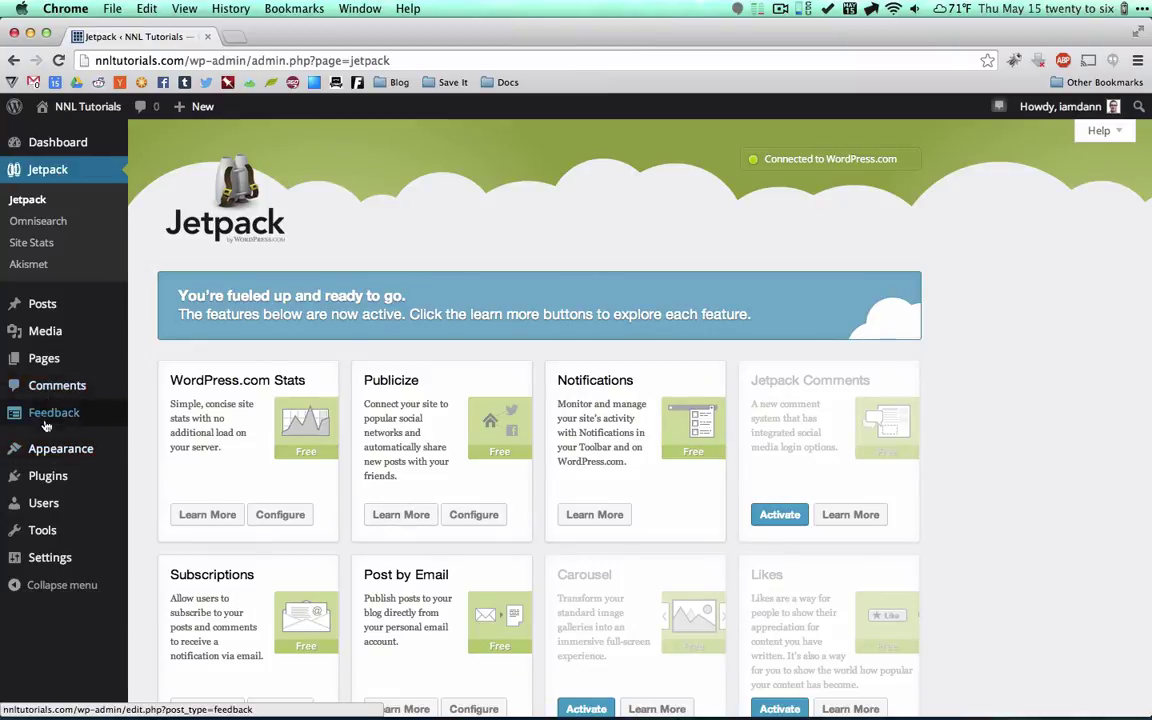
On the Dashboard, move the Site Stats widget to the top of the right column, above Quick Draft.
{"action": "left_click", "coordinate": [57, 142]}
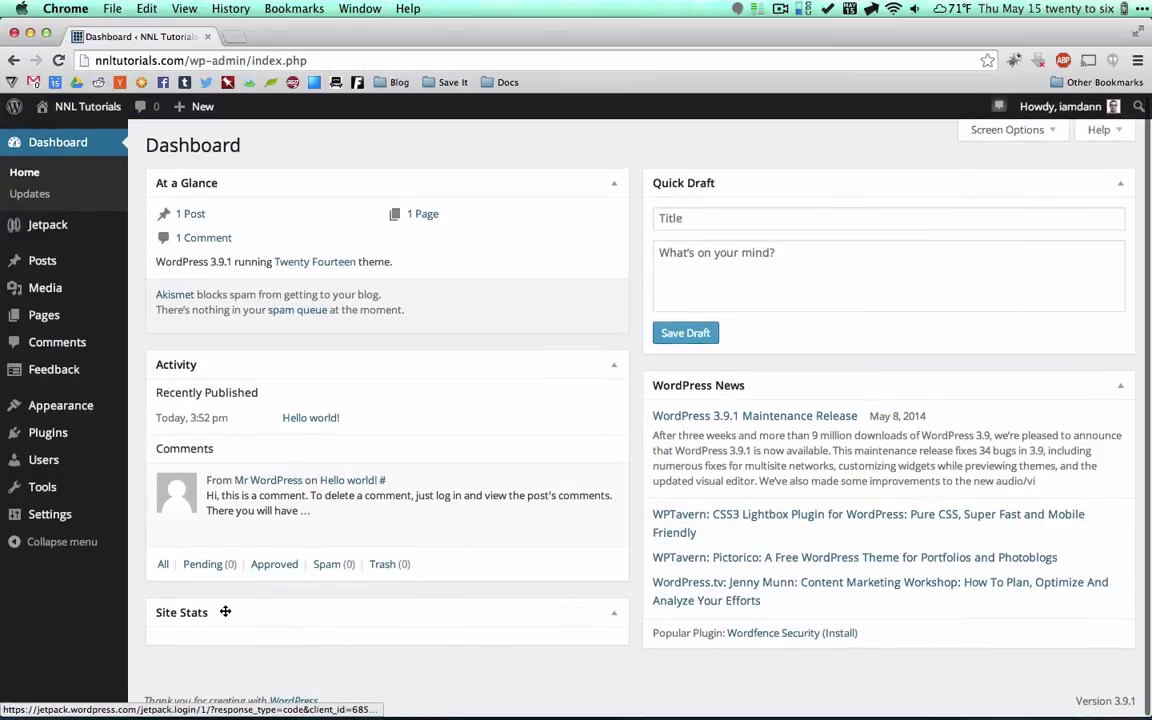
{"action": "left_click_drag", "start_coordinate": [193, 614], "coordinate": [697, 188]}
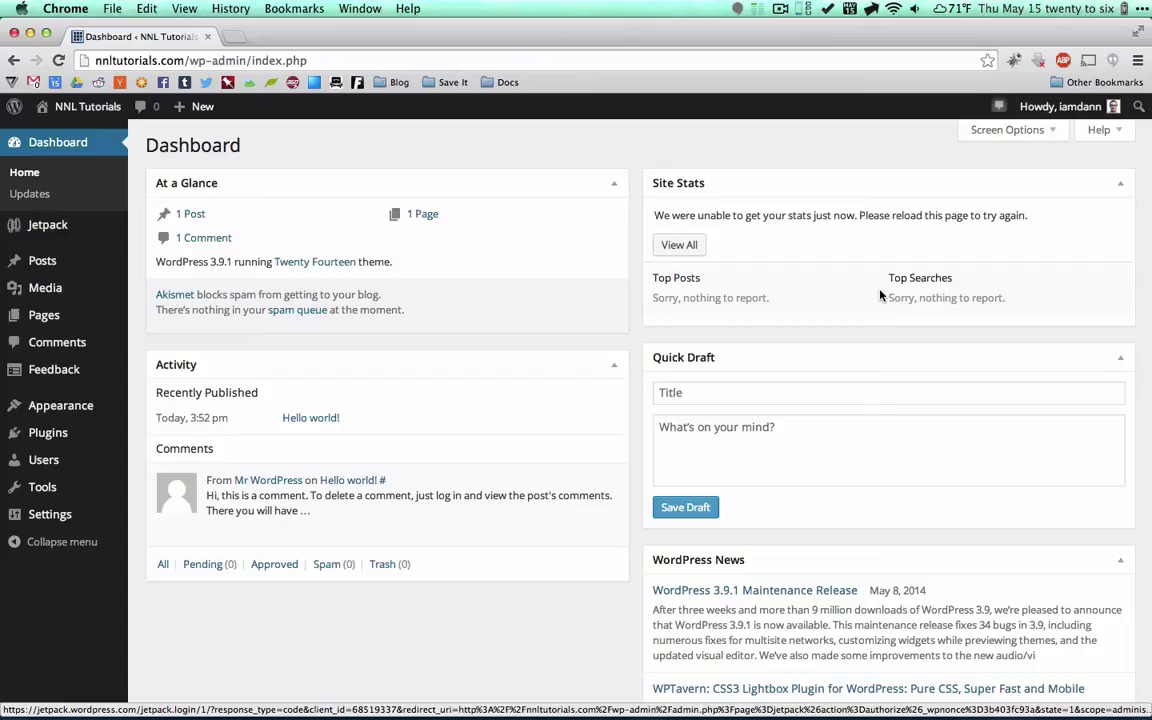
{"action": "mouse_move", "coordinate": [69, 226]}
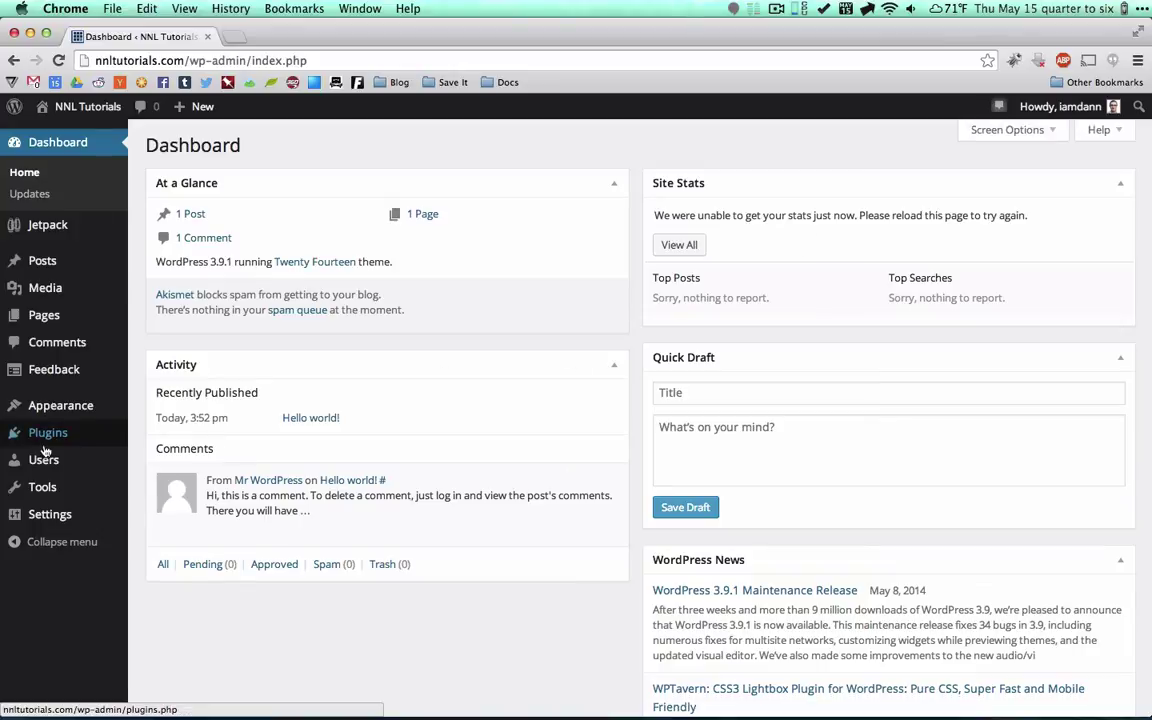
Activate Akismet from the Plugins list using the Jetpack-connected WordPress.com account.
{"action": "mouse_move", "coordinate": [48, 432]}
{"action": "left_click", "coordinate": [173, 438]}
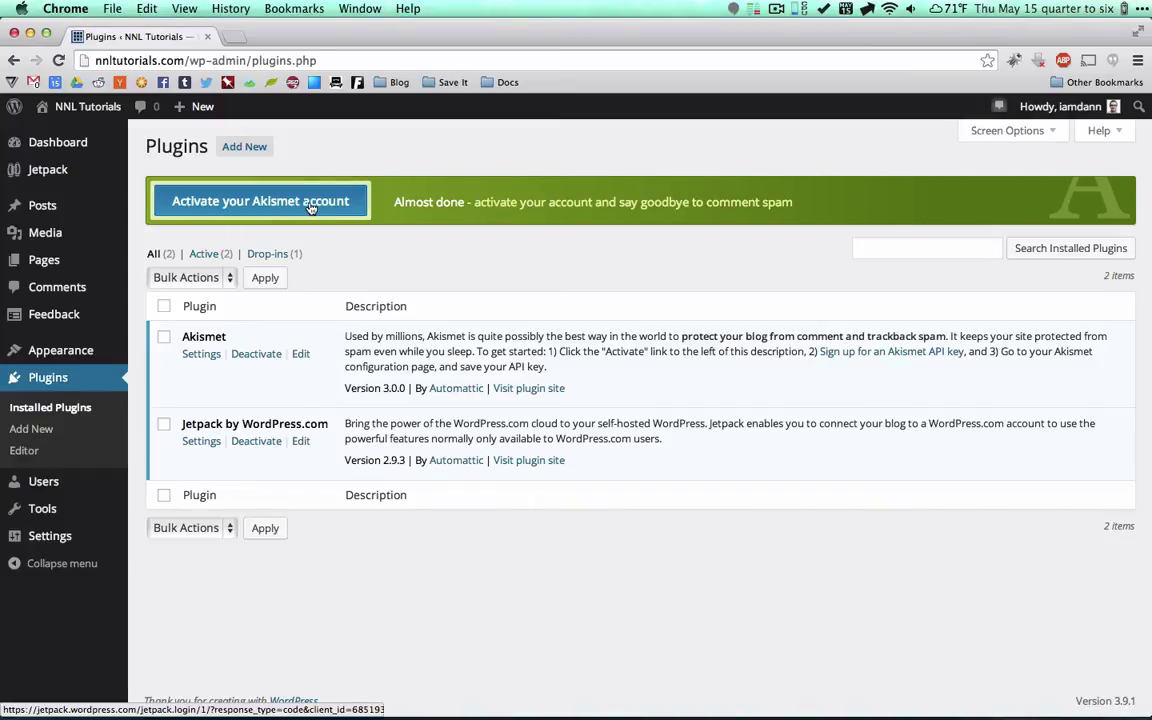
{"action": "left_click", "coordinate": [283, 206]}
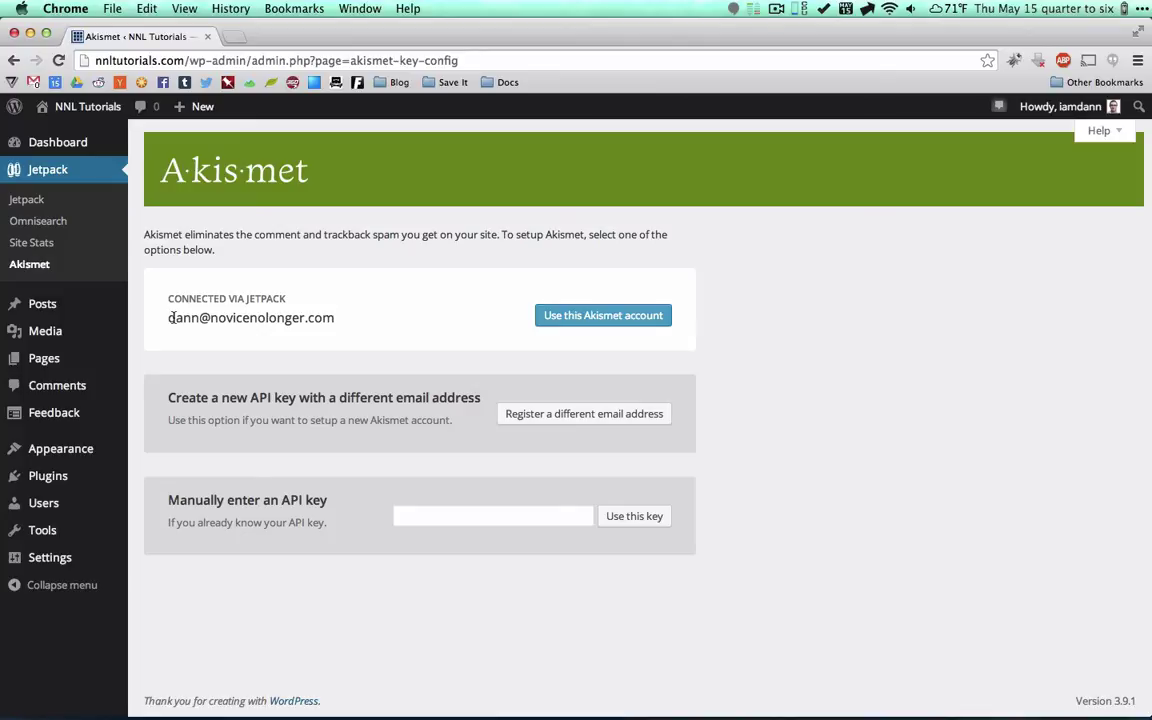
{"action": "left_click", "coordinate": [603, 316]}
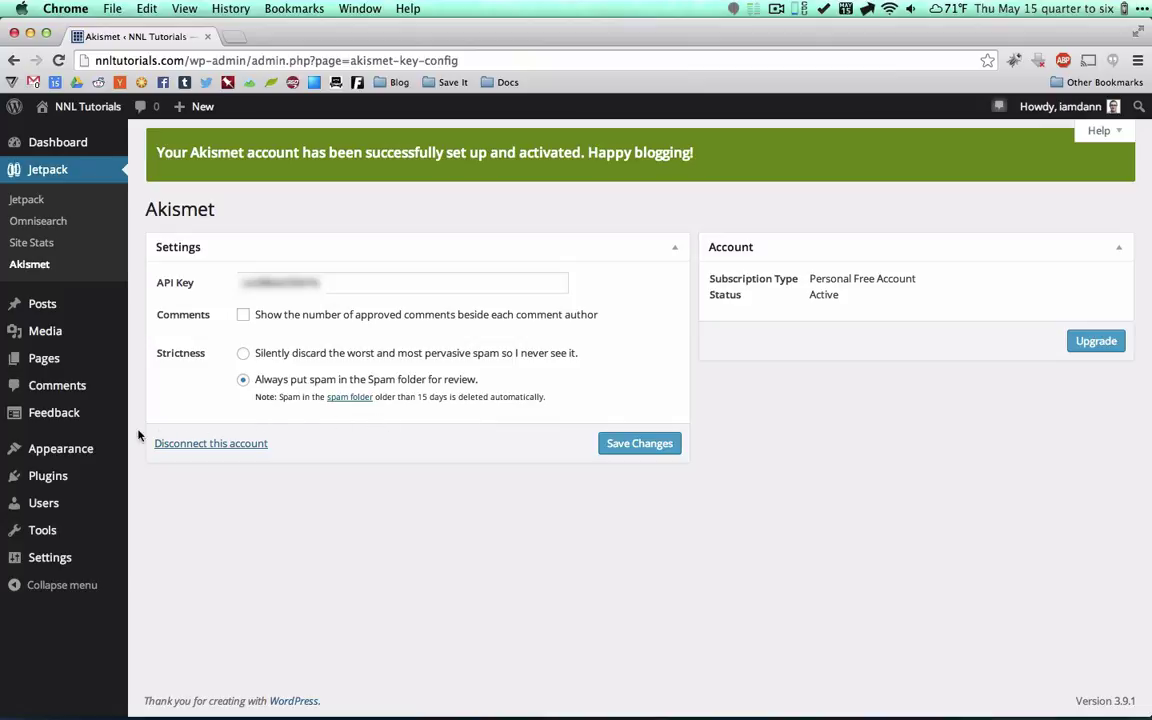
Return to Installed Plugins, where the Akismet activation banner is gone.
{"action": "mouse_move", "coordinate": [48, 476]}
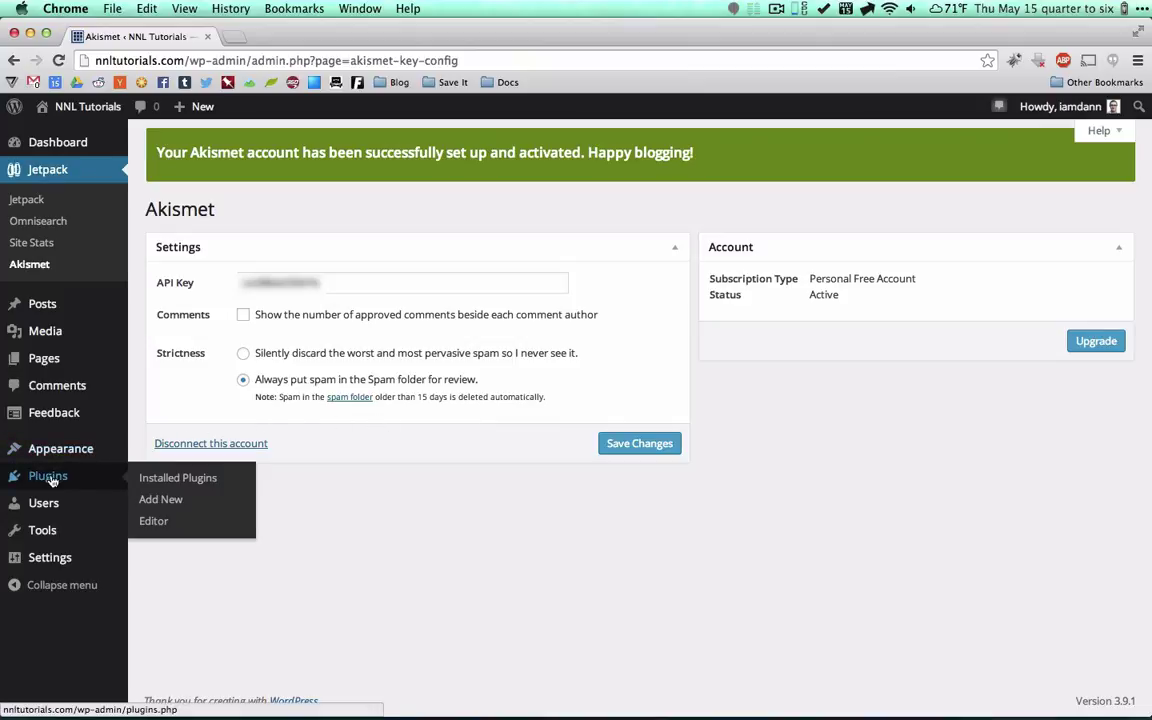
{"action": "left_click", "coordinate": [202, 478]}
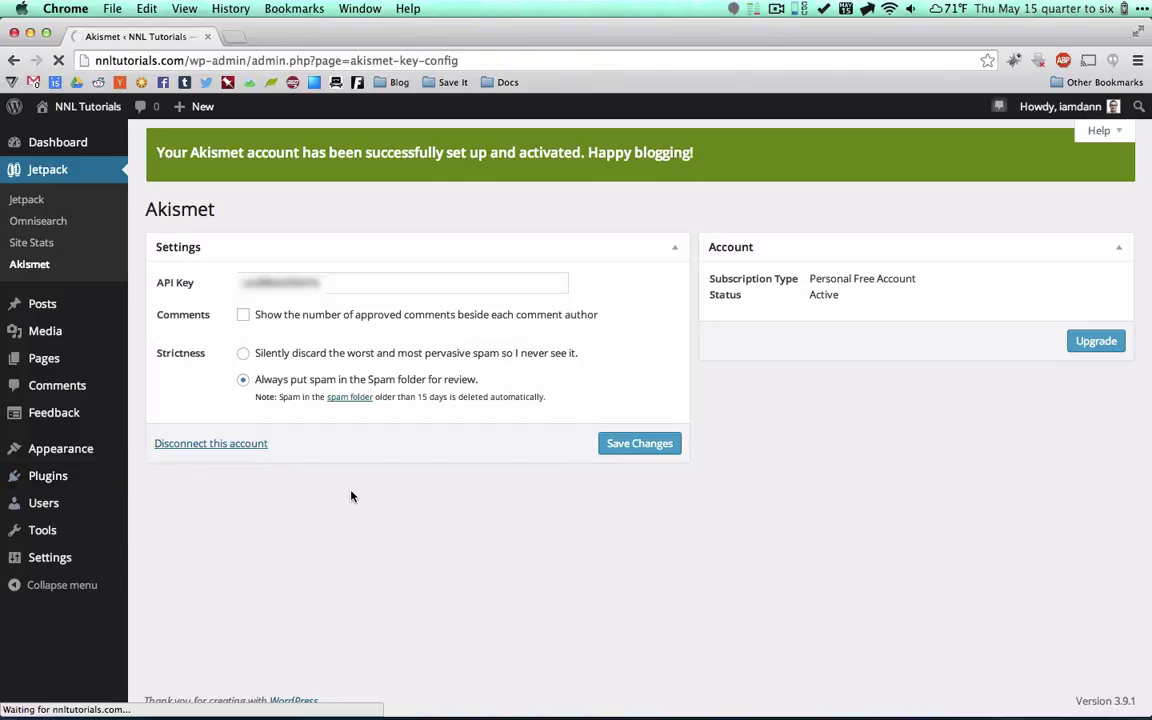
{"action": "mouse_move", "coordinate": [105, 480]}
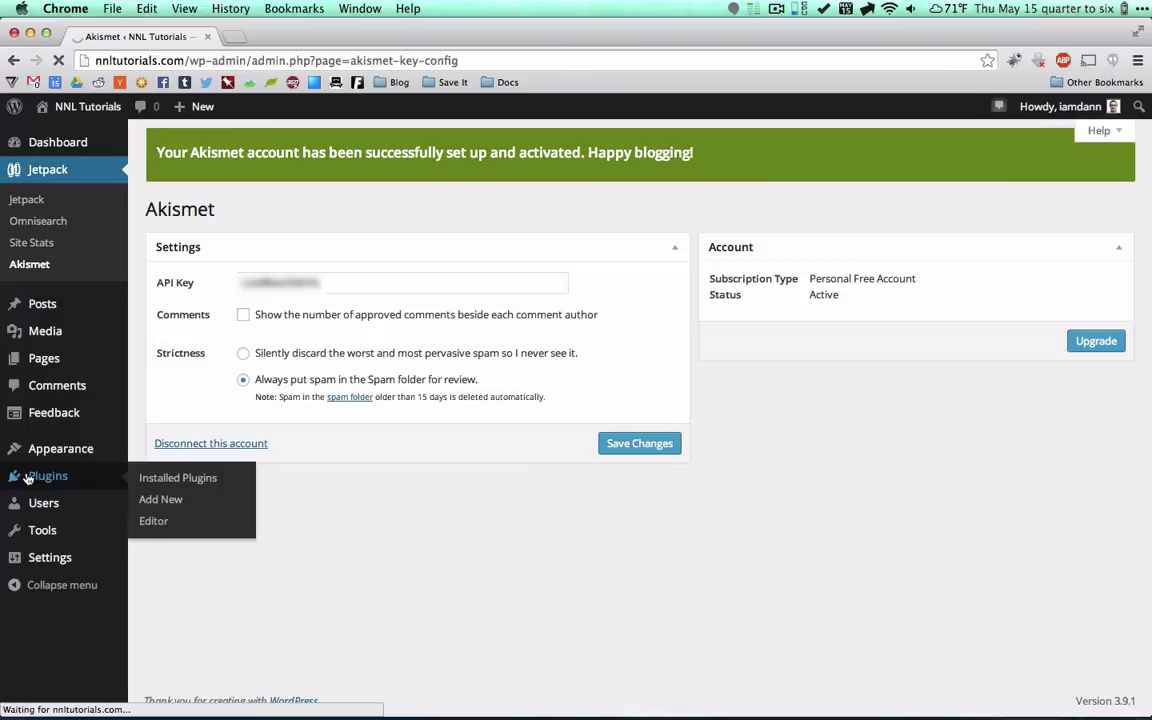
{"action": "left_click", "coordinate": [150, 480]}
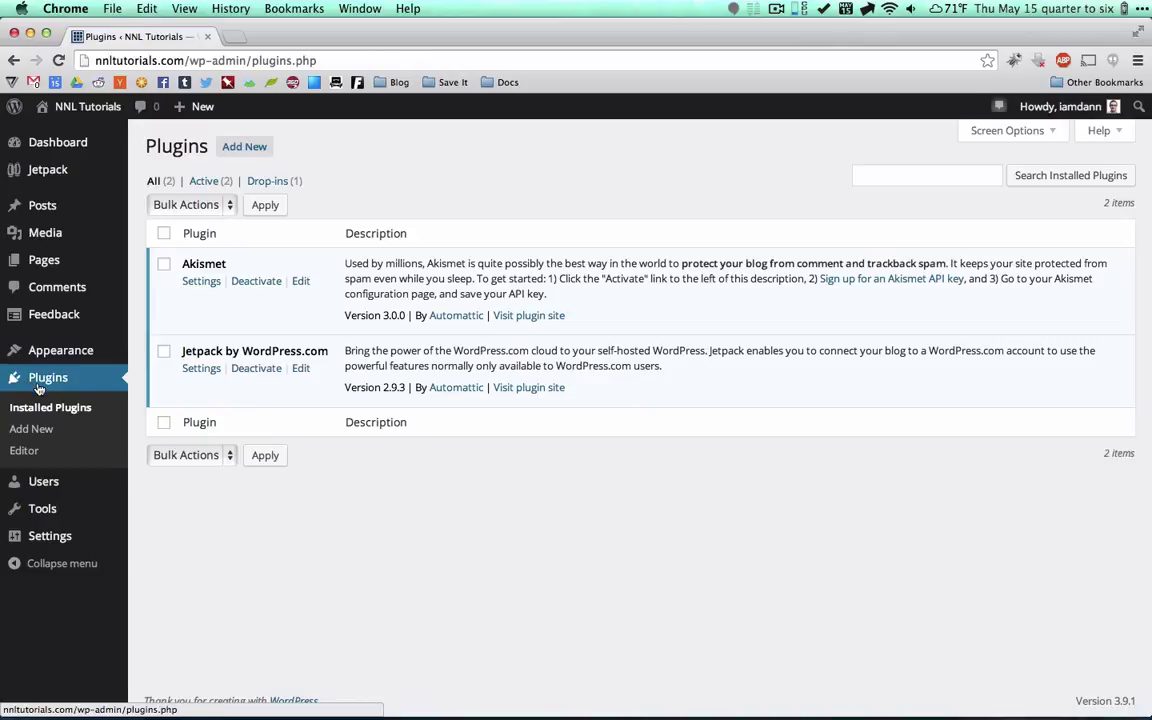
Search for 'underconstruction', then install and activate the underConstruction 1.12 plugin.
{"action": "left_click", "coordinate": [250, 148]}
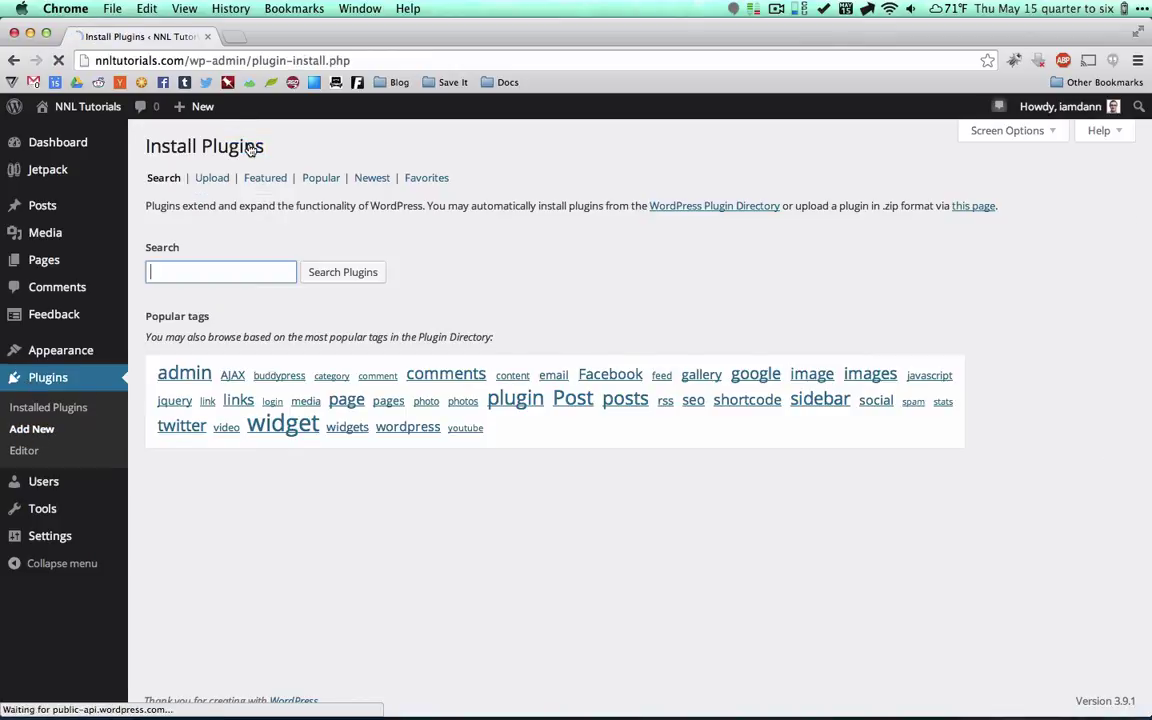
{"action": "type", "text": "und"}
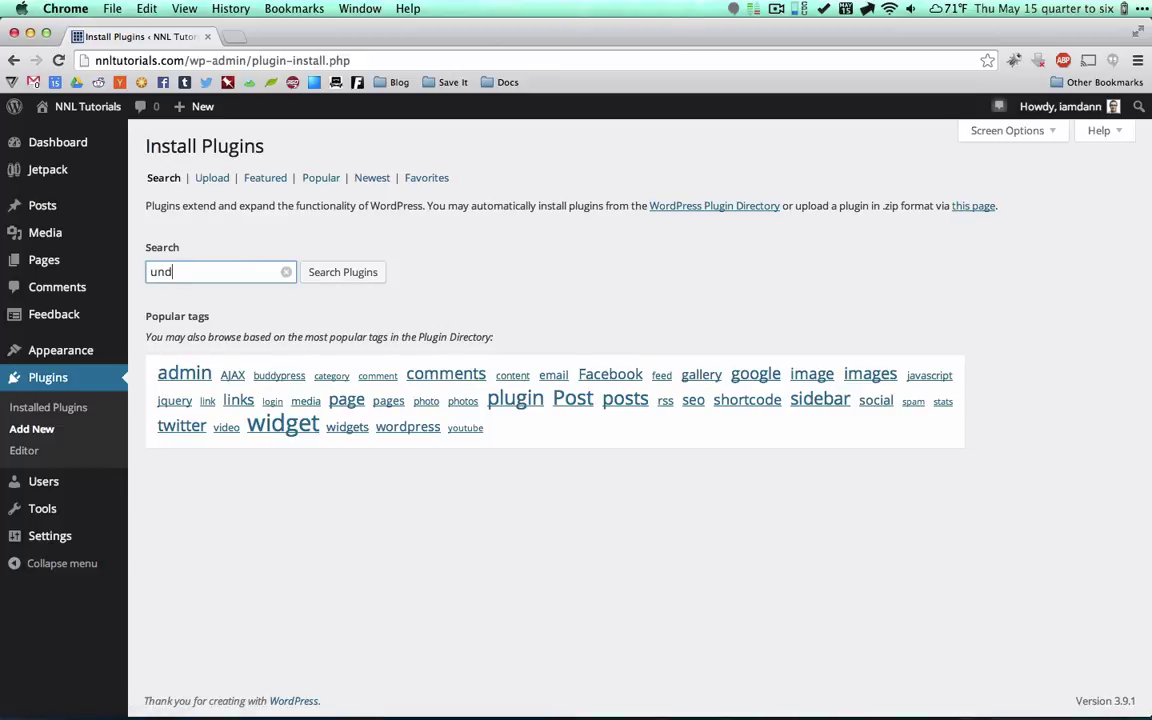
{"action": "type", "text": "erconstruction"}
{"action": "key", "text": "Return"}
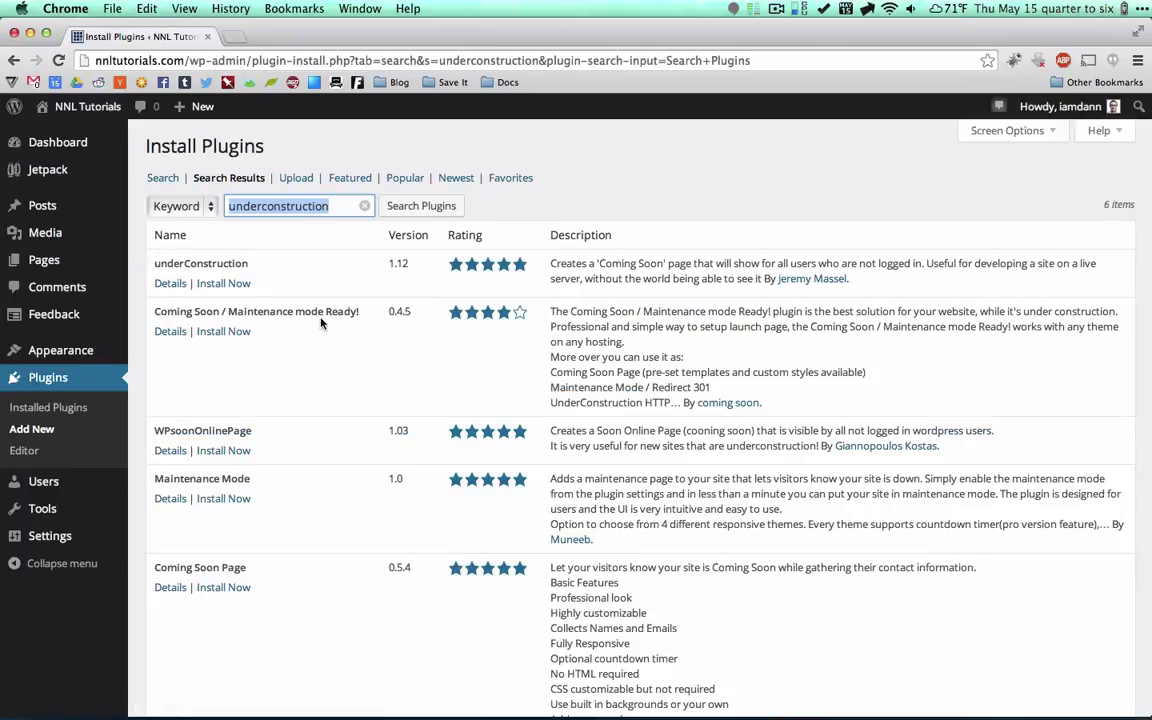
{"action": "left_click", "coordinate": [211, 286]}
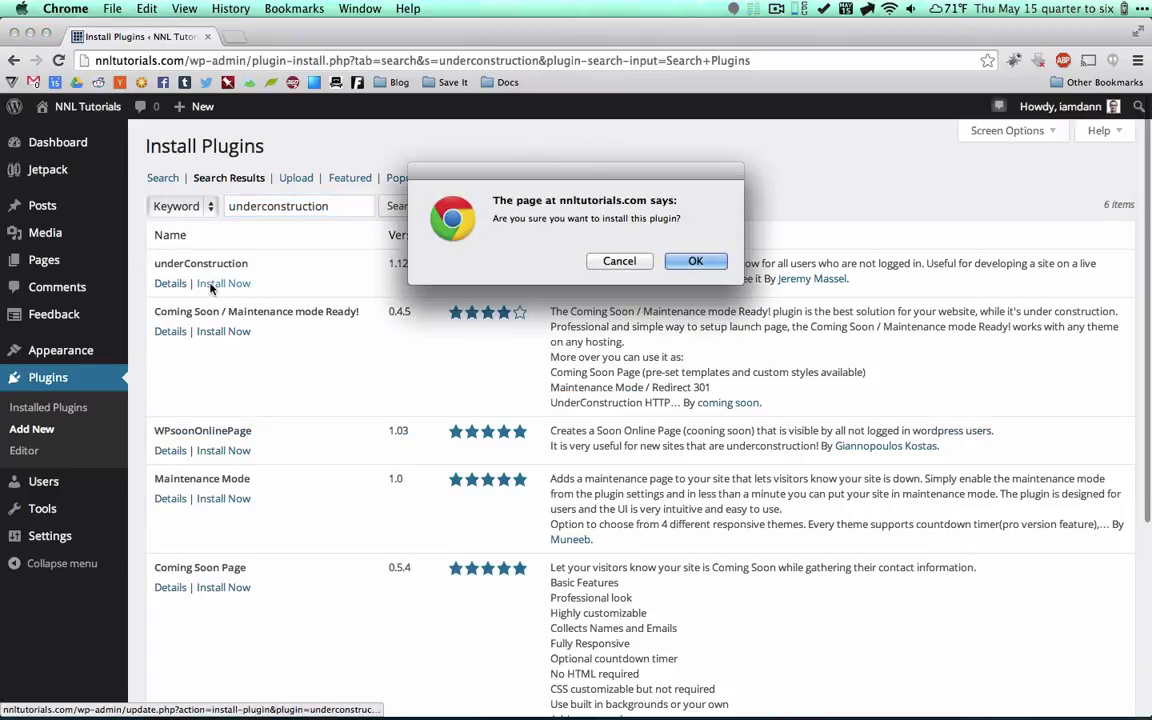
{"action": "left_click", "coordinate": [698, 261]}
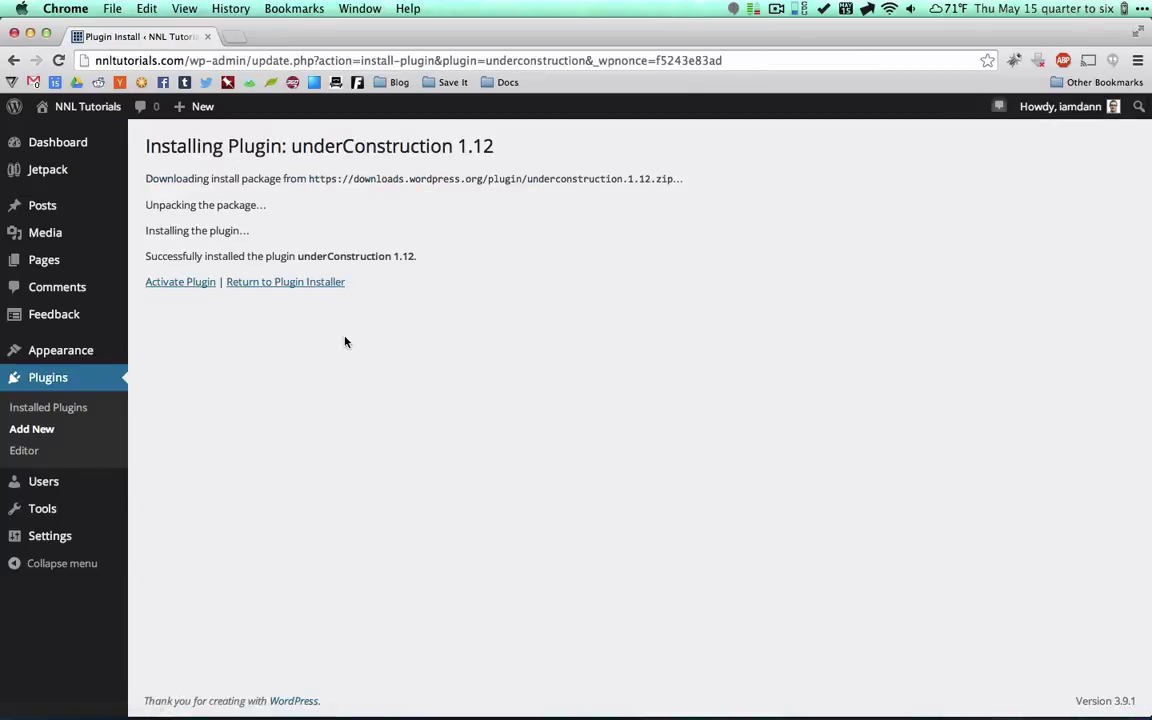
{"action": "left_click", "coordinate": [180, 284]}
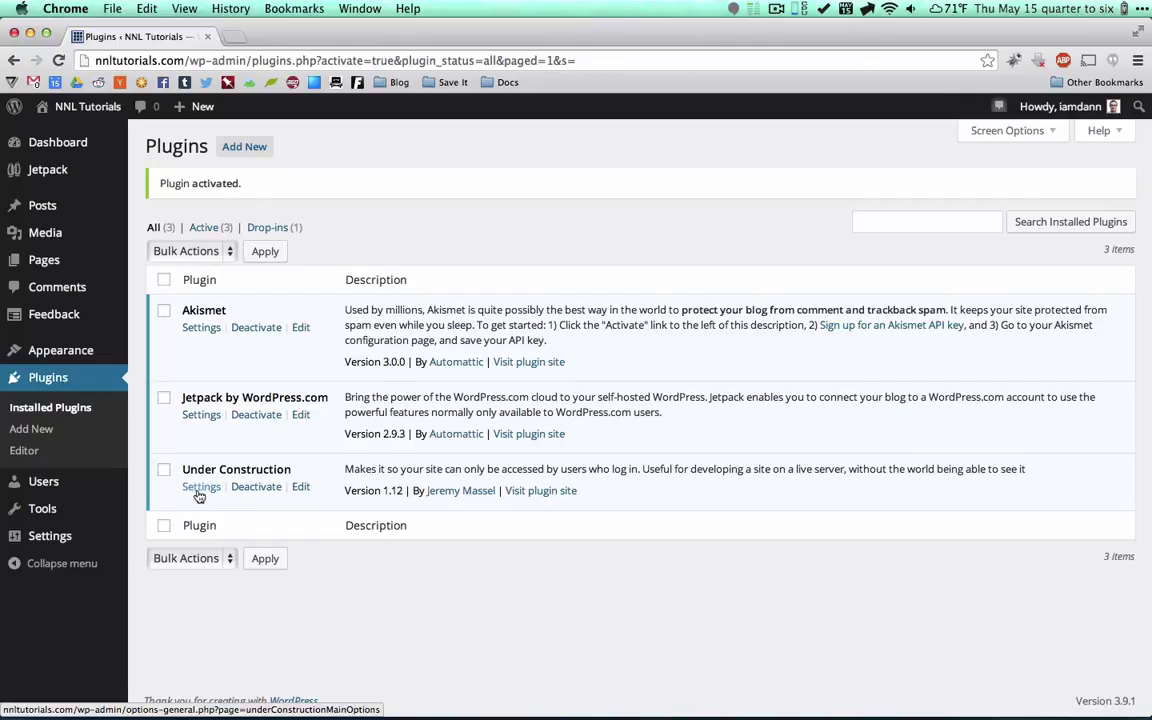
Go to Settings > Under Construction to view the plugin's settings page.
{"action": "mouse_move", "coordinate": [62, 539]}
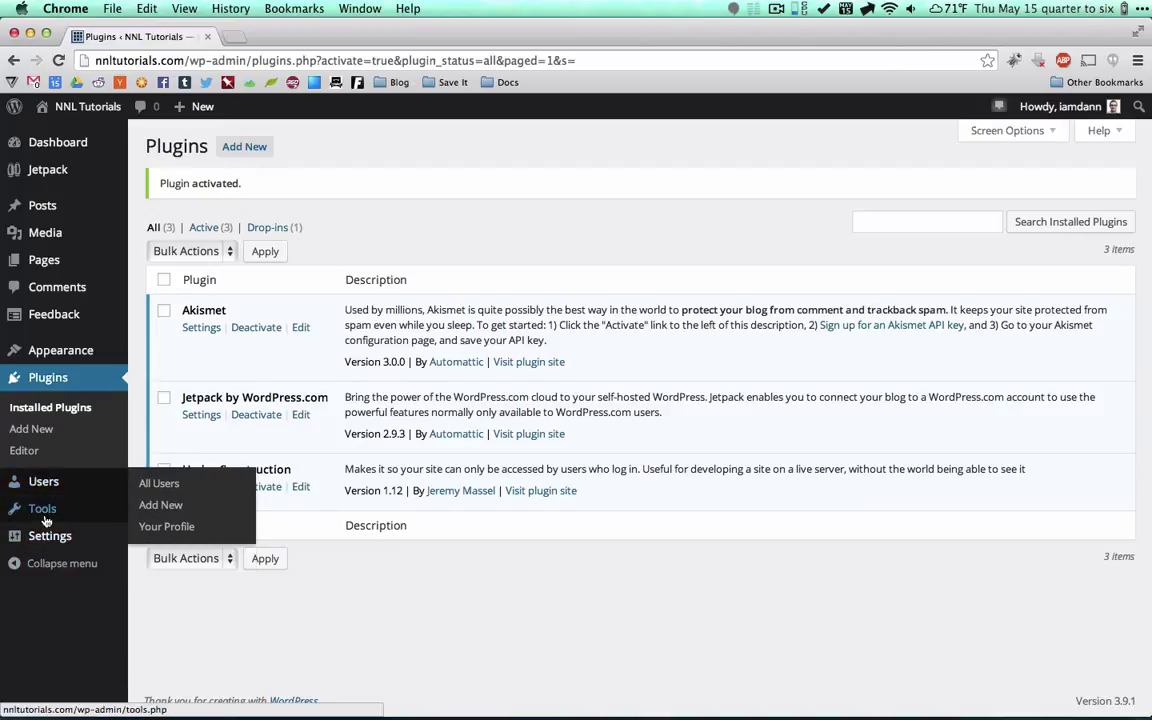
{"action": "mouse_move", "coordinate": [55, 510]}
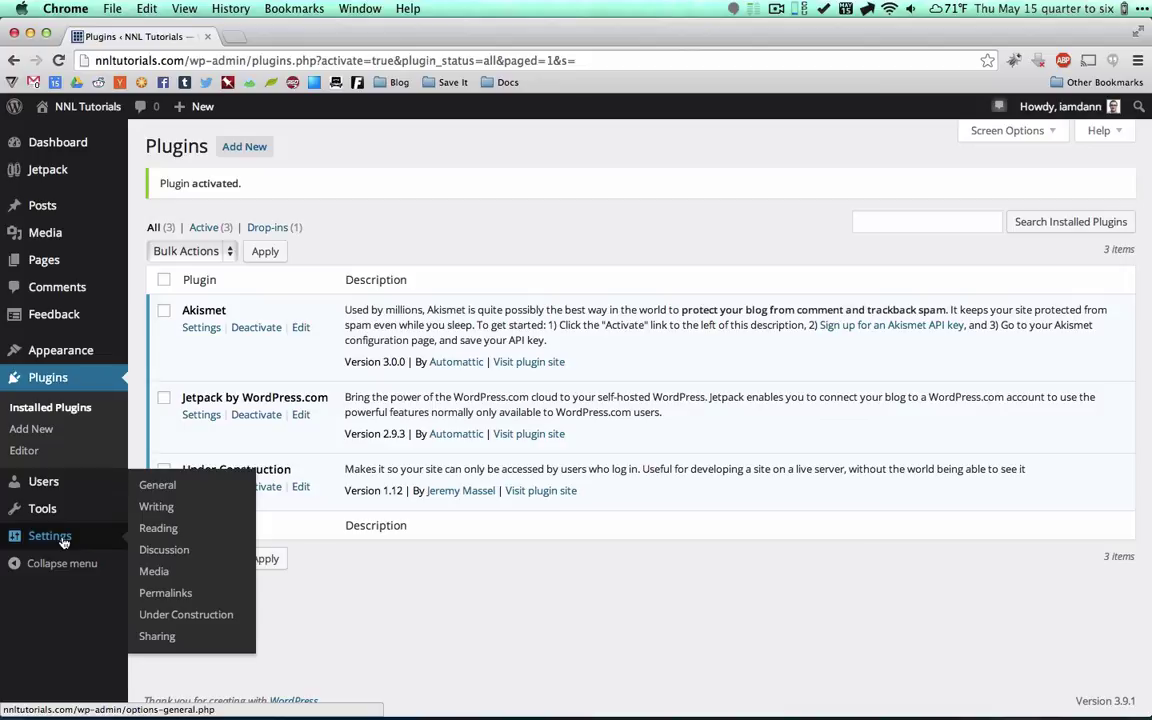
{"action": "left_click", "coordinate": [170, 618]}
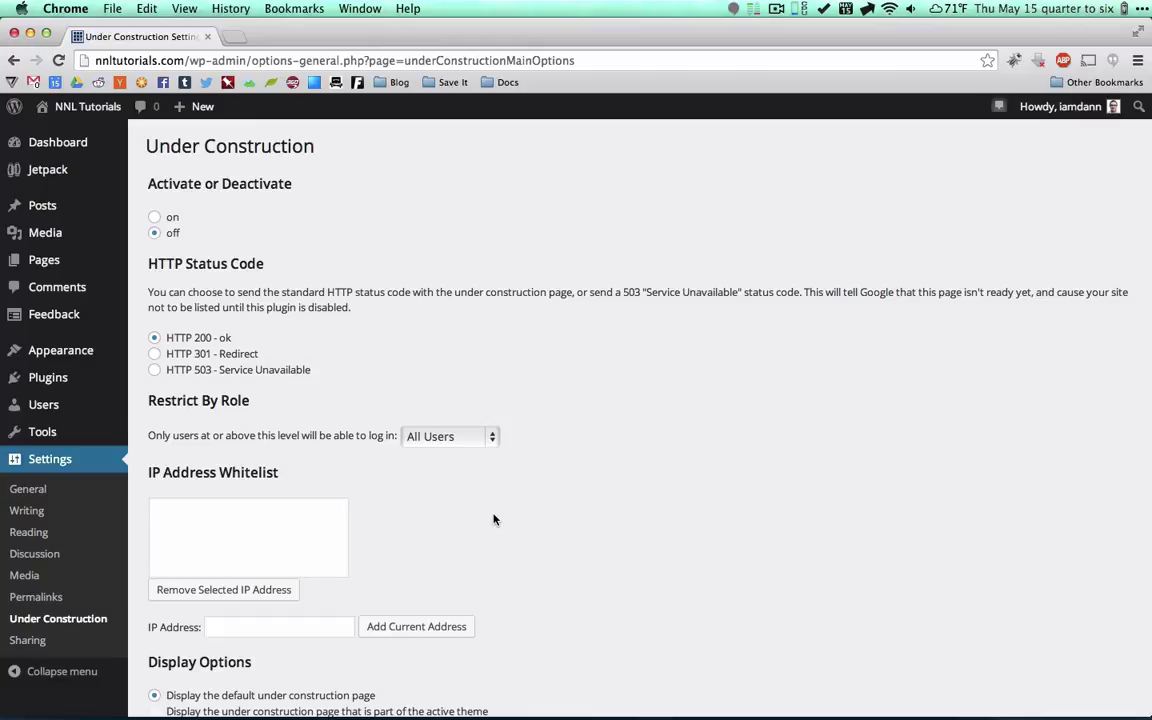
Choose custom text: title 'NNL Tutorials', header 'Coming soon...', body 'Just you wait! It'll be great!'.
{"action": "scroll", "coordinate": [494, 521], "scroll_direction": "down", "scroll_amount": 3}
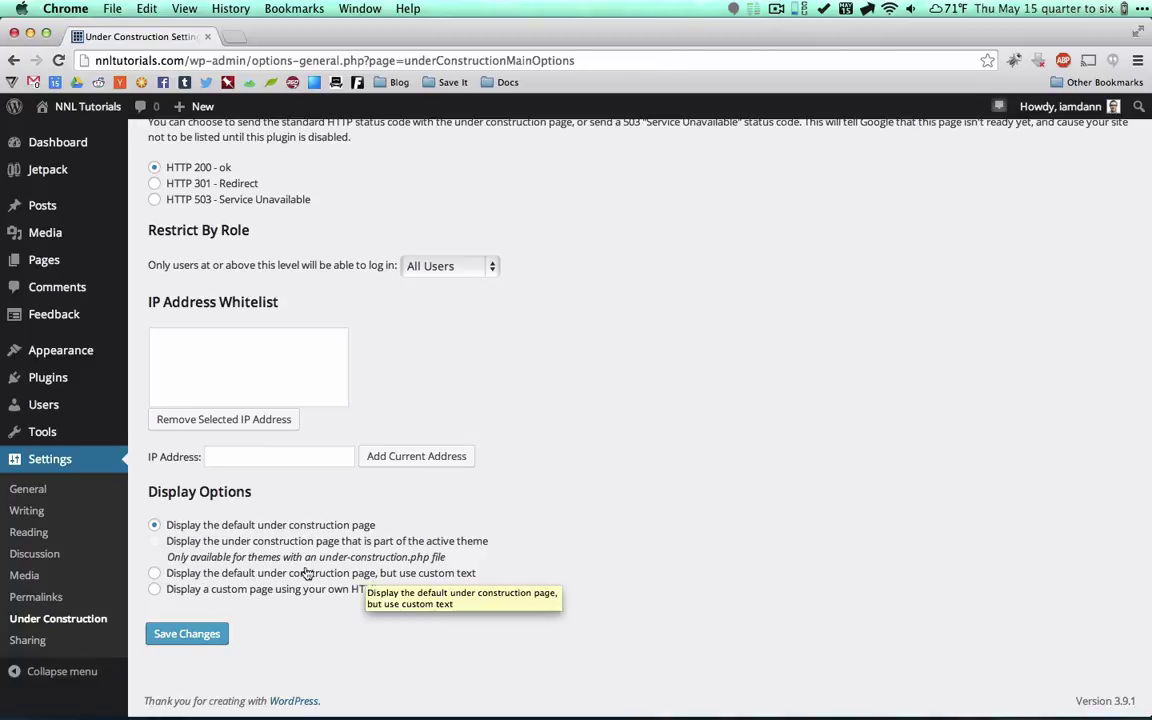
{"action": "left_click", "coordinate": [154, 573]}
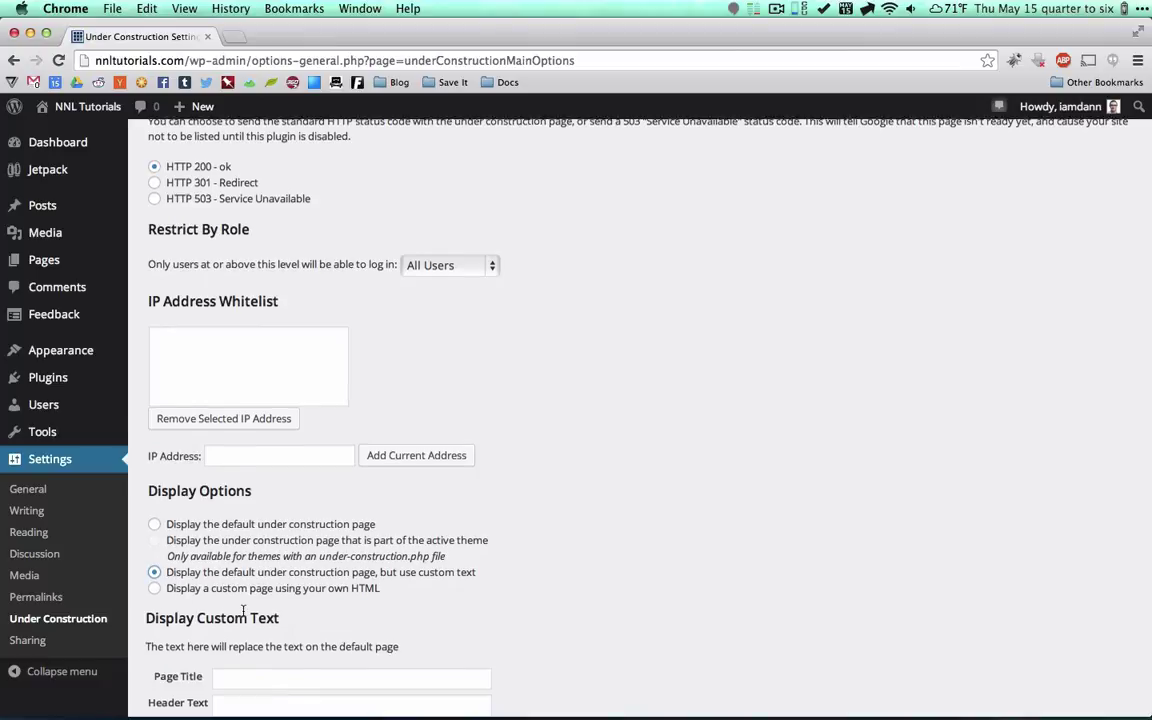
{"action": "scroll", "coordinate": [242, 610], "scroll_direction": "down", "scroll_amount": 3}
{"action": "left_click", "coordinate": [255, 554]}
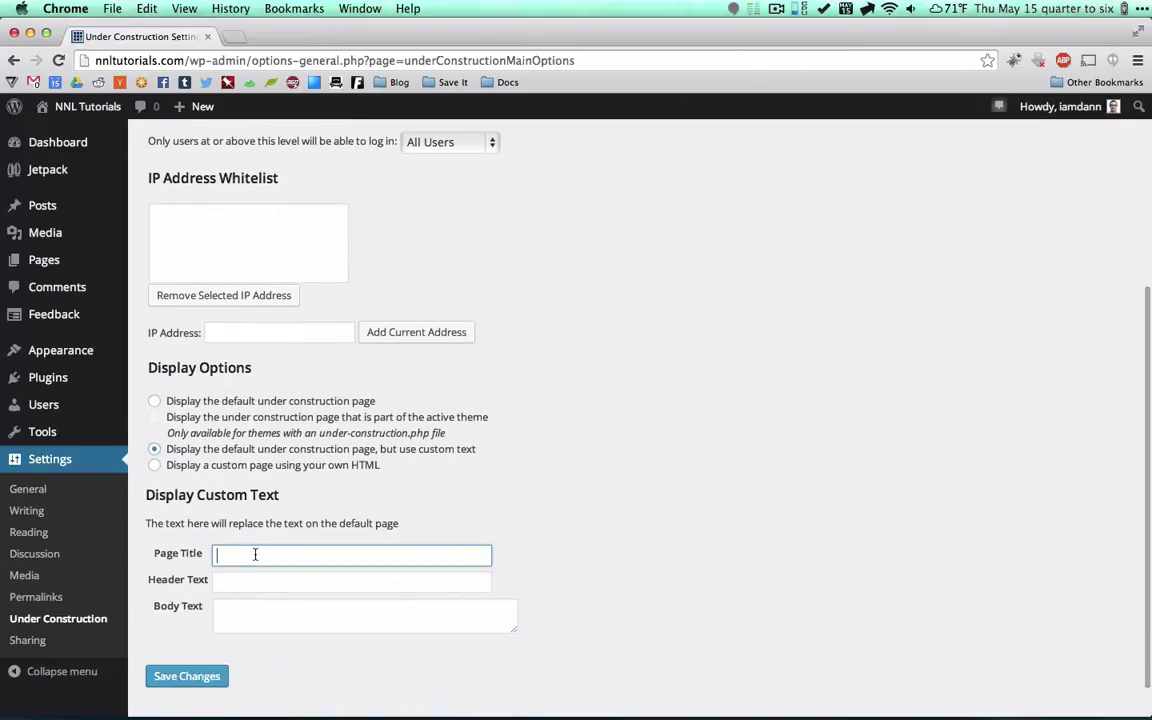
{"action": "type", "text": "NNL Tutorials"}
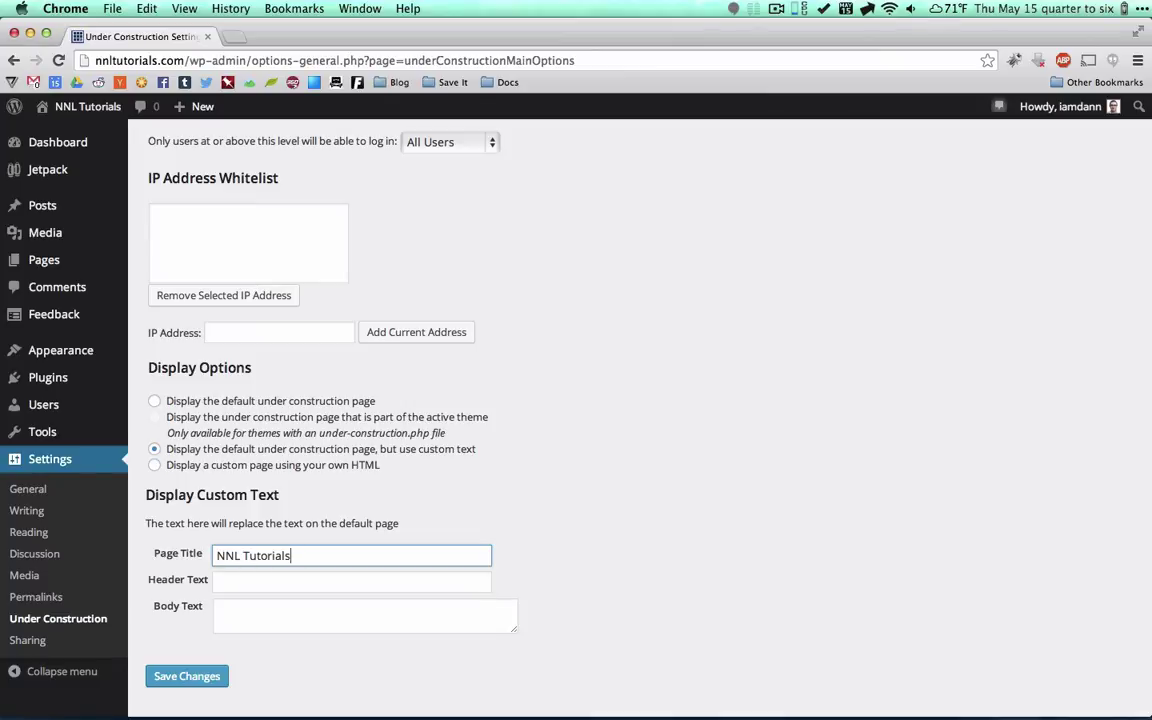
{"action": "key", "text": "Tab"}
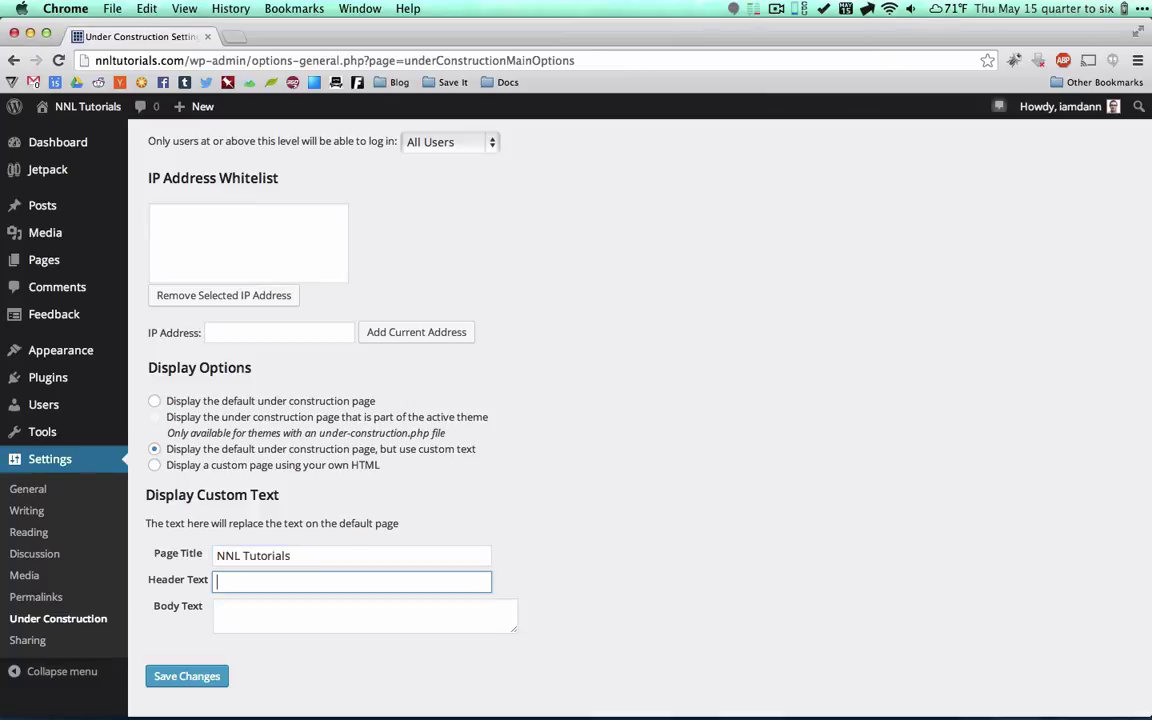
{"action": "type", "text": "Coming soon..."}
{"action": "key", "text": "Tab"}
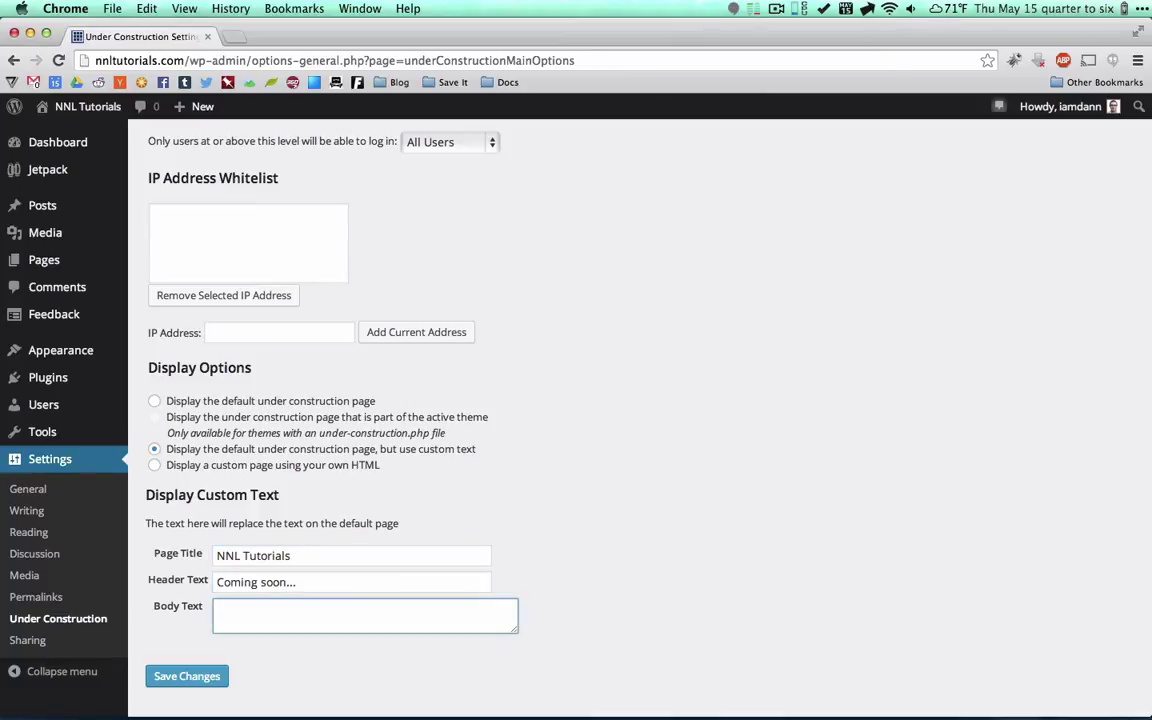
{"action": "type", "text": "Just you wait! It'll be great!"}
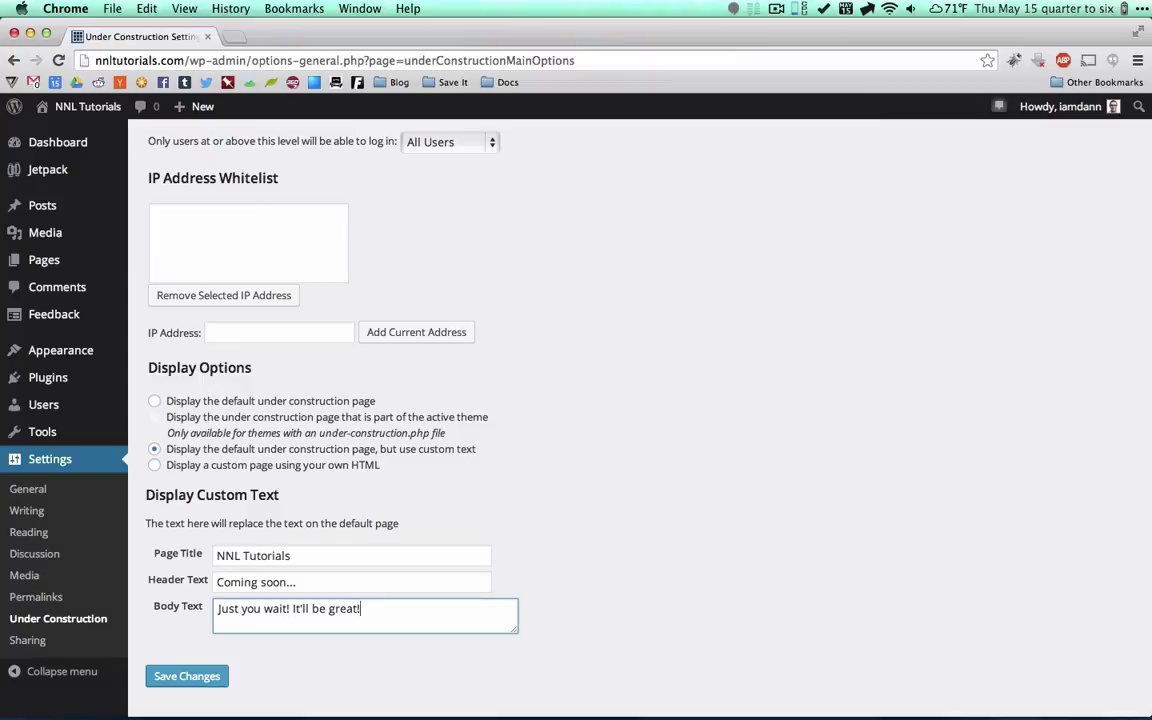
Switch under construction mode on, save the settings, and open the public site.
{"action": "scroll", "coordinate": [156, 500], "scroll_direction": "up", "scroll_amount": 5}
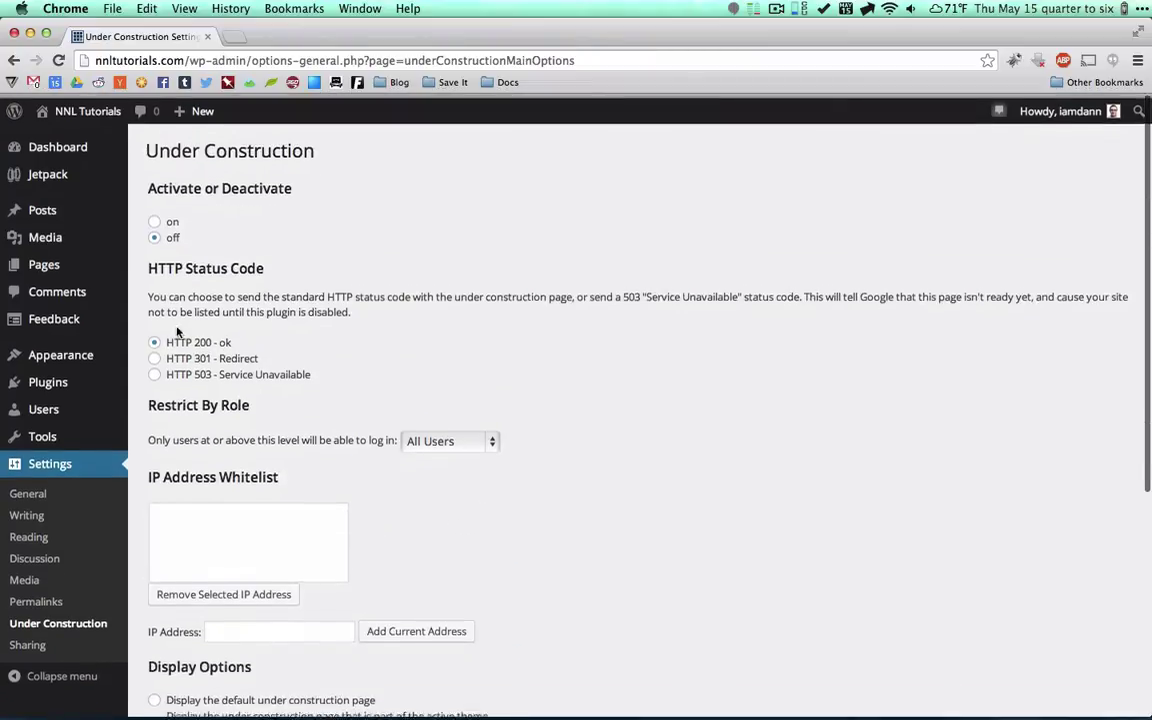
{"action": "left_click", "coordinate": [154, 217]}
{"action": "scroll", "coordinate": [156, 220], "scroll_direction": "down", "scroll_amount": 6}
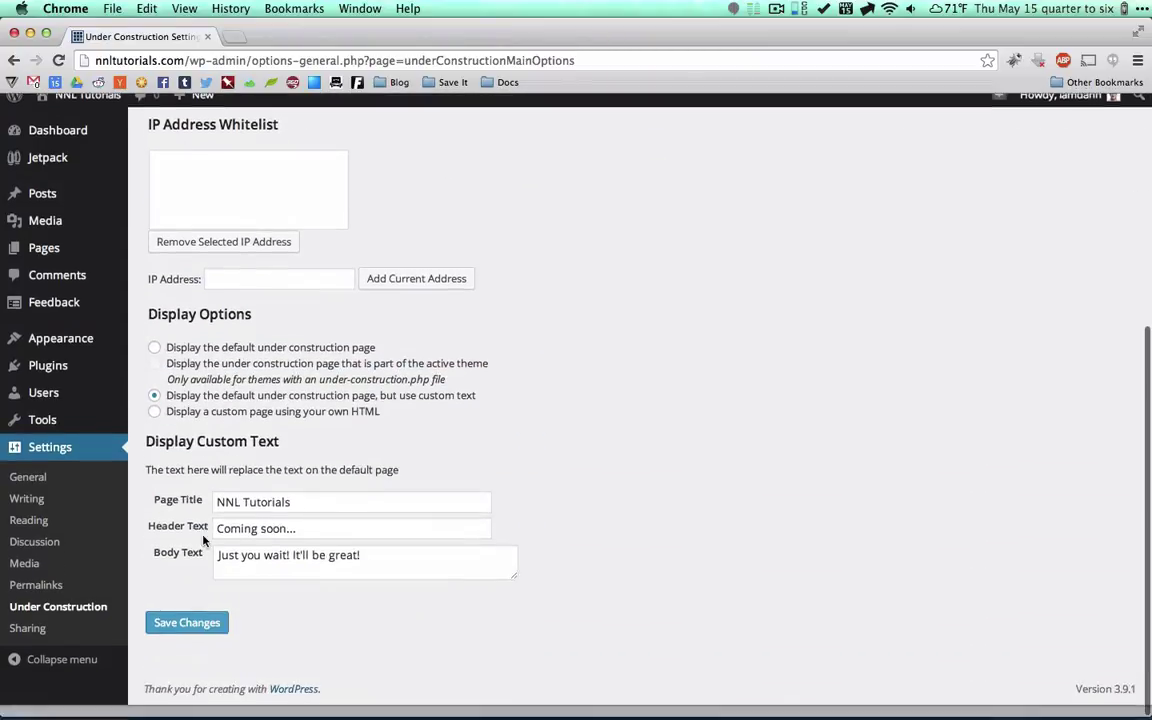
{"action": "left_click", "coordinate": [185, 635]}
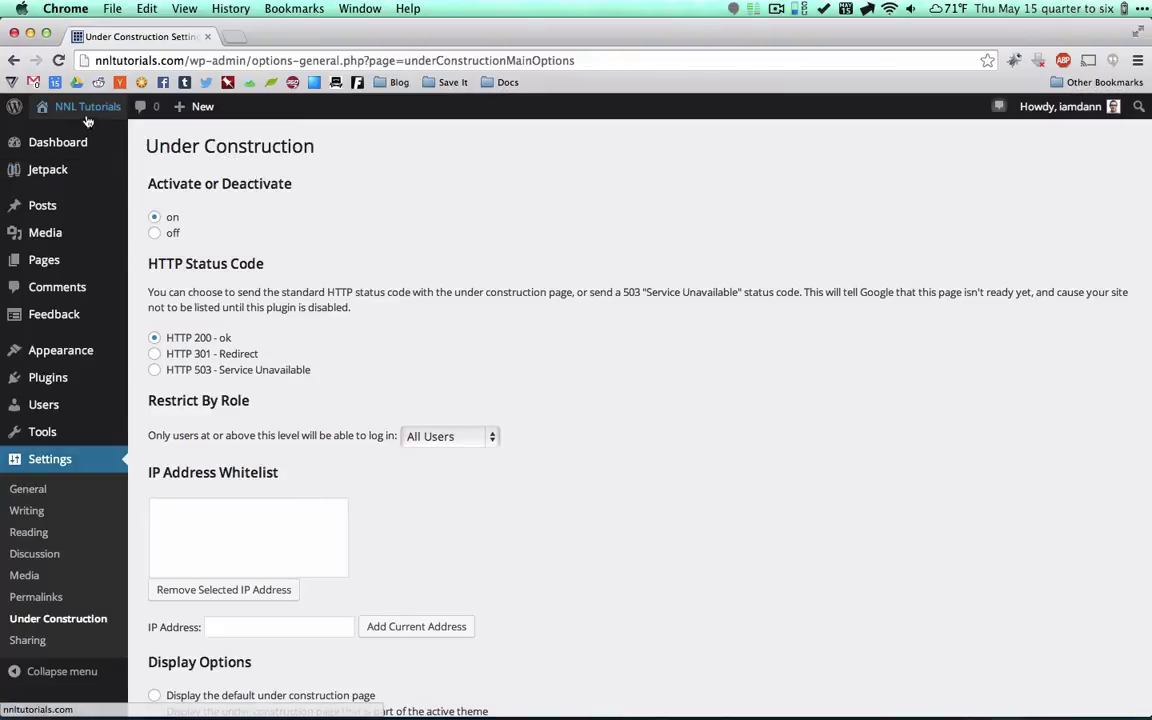
{"action": "mouse_move", "coordinate": [82, 106]}
{"action": "left_click", "coordinate": [67, 137], "text": "super"}
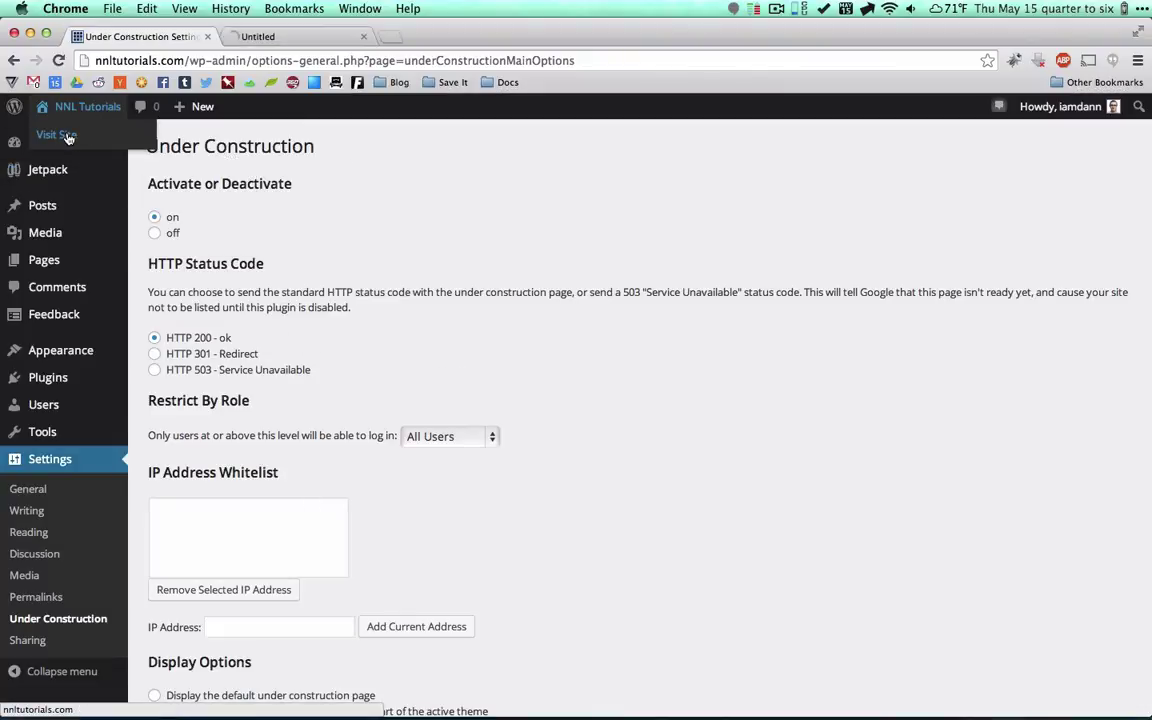
{"action": "left_click", "coordinate": [315, 37]}
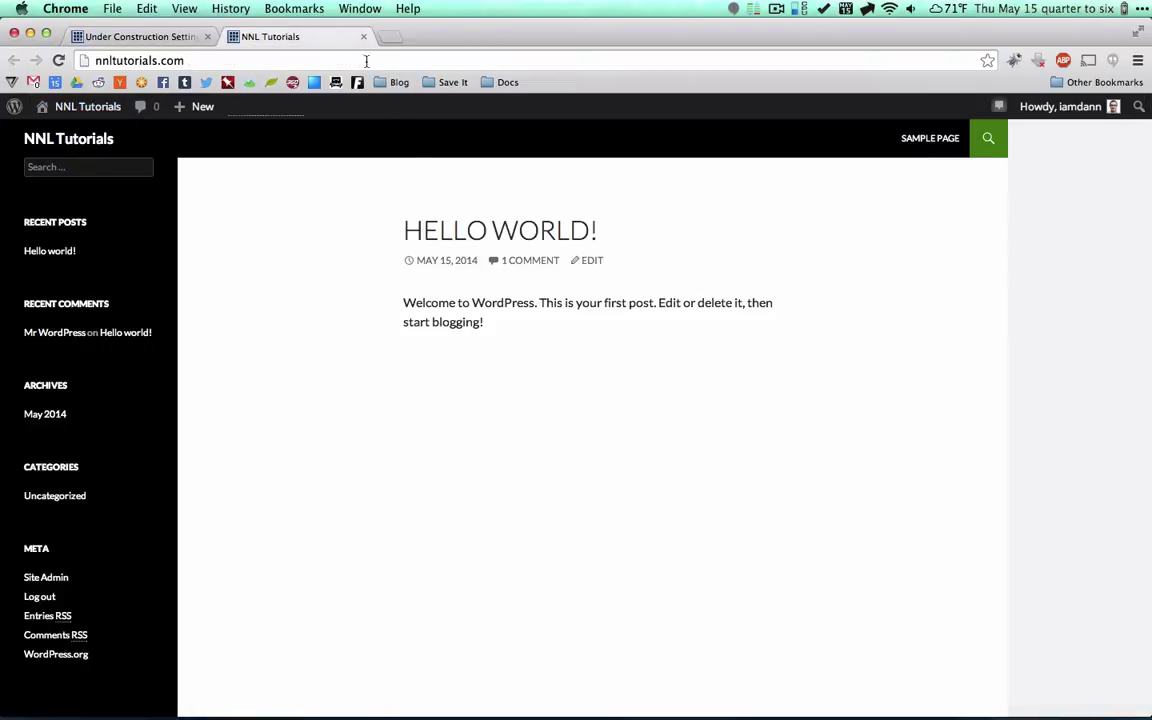
{"action": "left_click", "coordinate": [364, 37]}
{"action": "key", "text": "super+shift+n"}
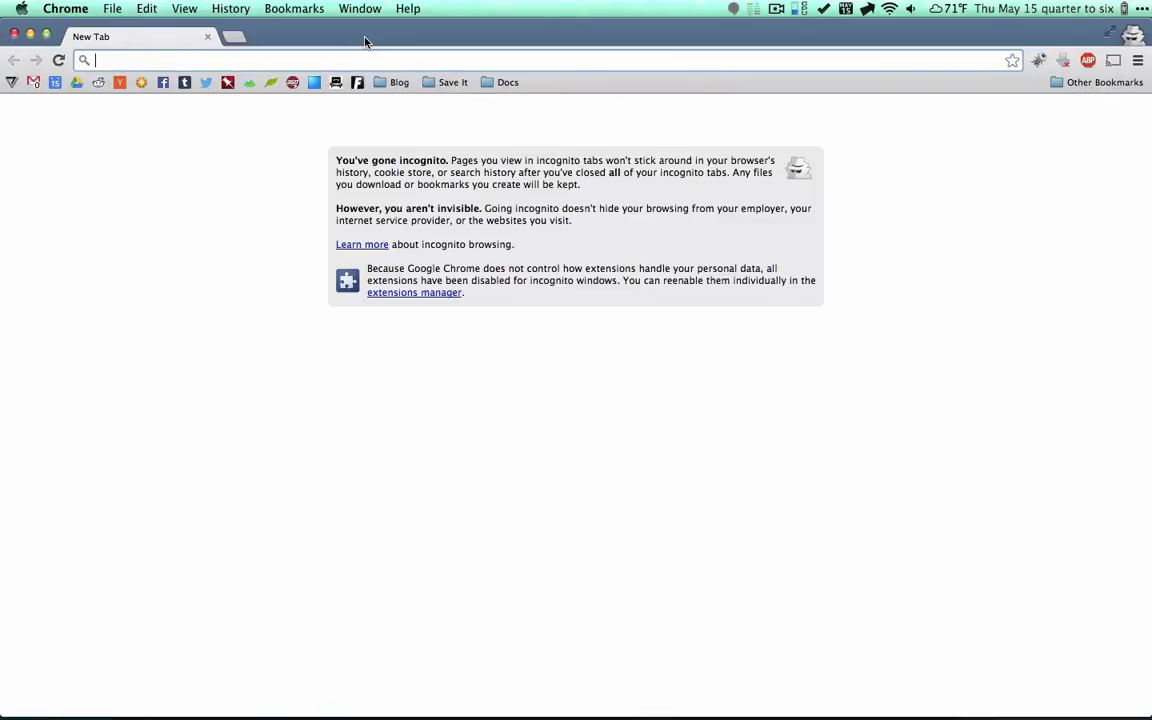
{"action": "type", "text": "nnltu"}
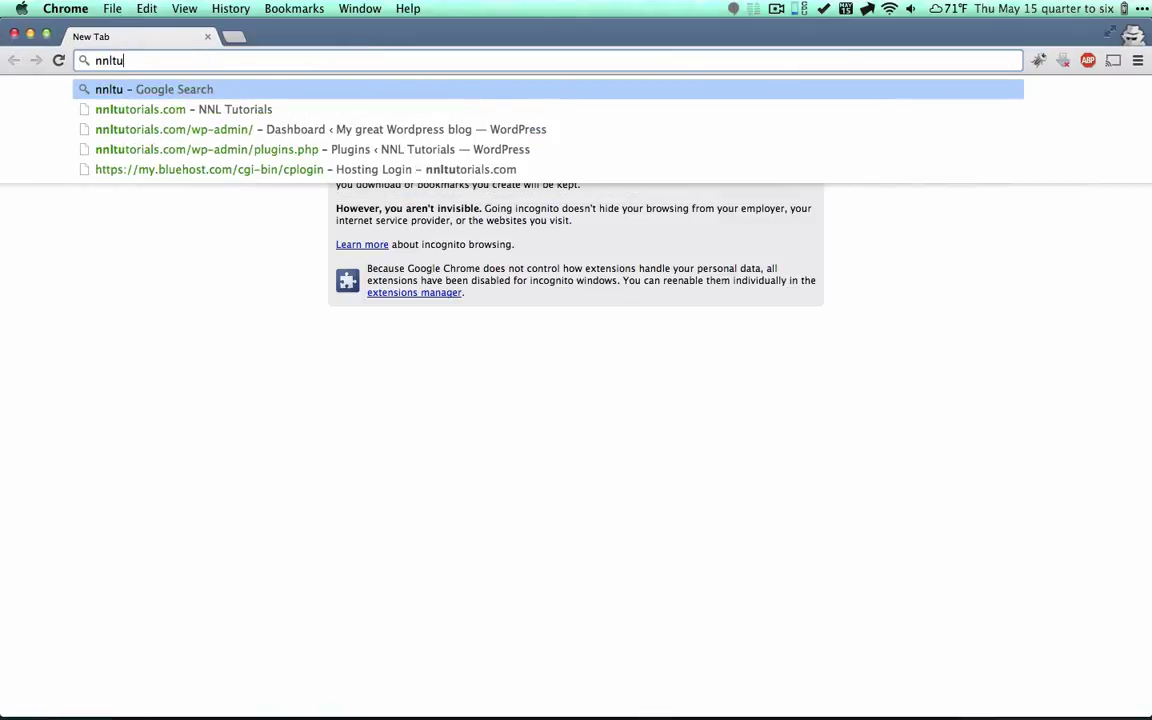
{"action": "type", "text": "torials.com"}
{"action": "key", "text": "Return"}
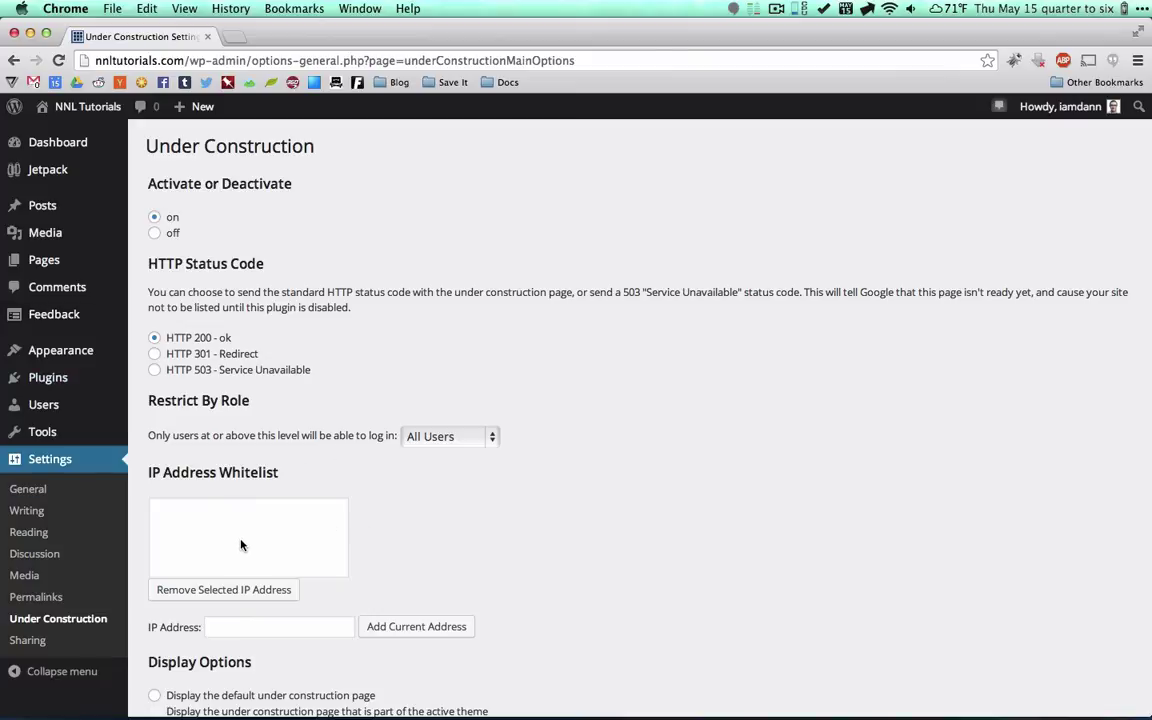
Search for 'all in one seo', then install and activate All in One SEO Pack.
{"action": "scroll", "coordinate": [215, 540], "scroll_direction": "down", "scroll_amount": 2}
{"action": "mouse_move", "coordinate": [68, 378]}
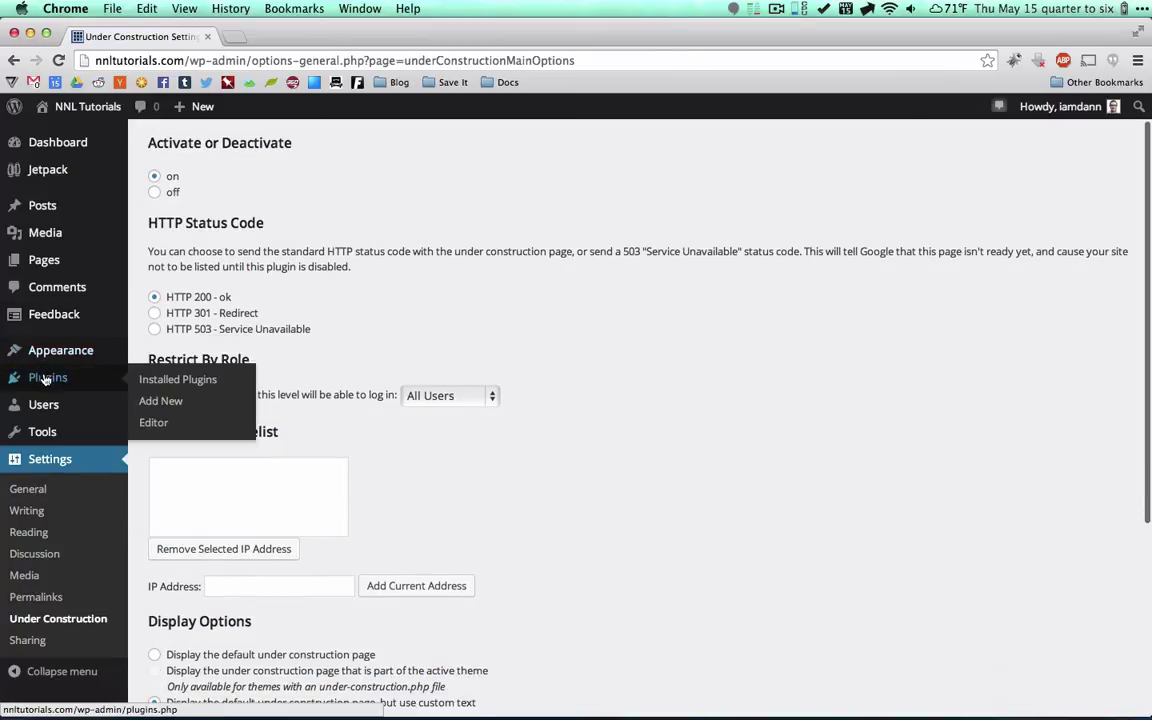
{"action": "left_click", "coordinate": [163, 404]}
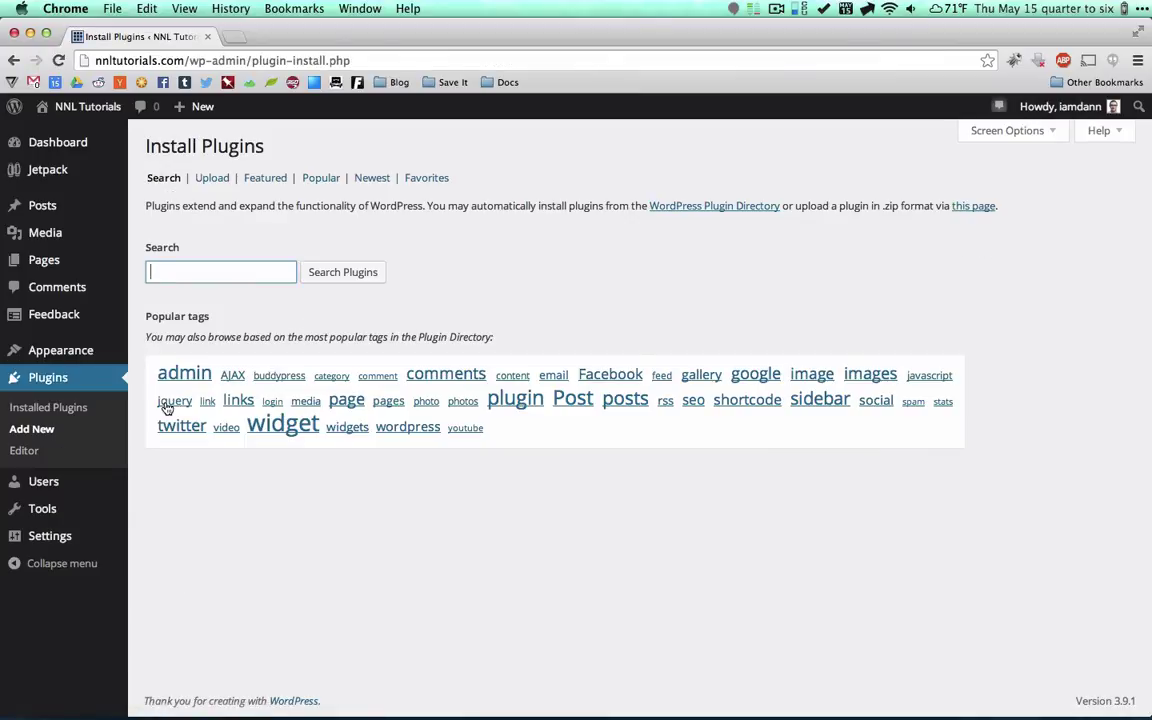
{"action": "type", "text": "all in one seo"}
{"action": "left_click", "coordinate": [339, 277]}
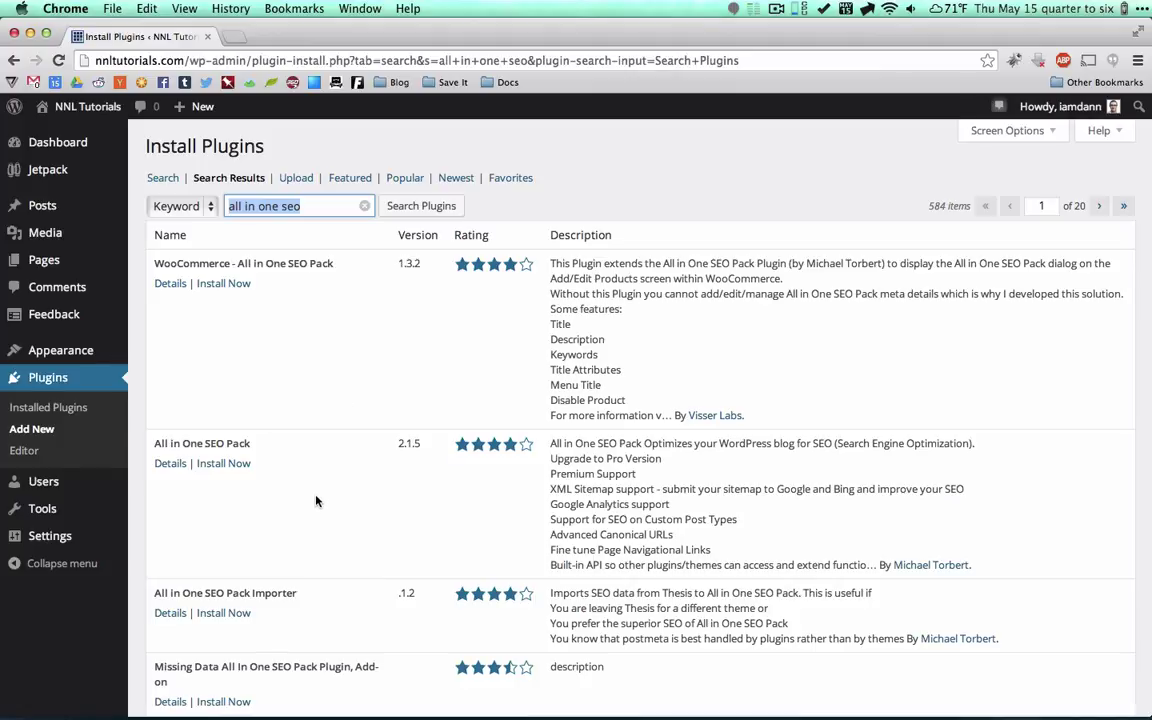
{"action": "left_click", "coordinate": [221, 465]}
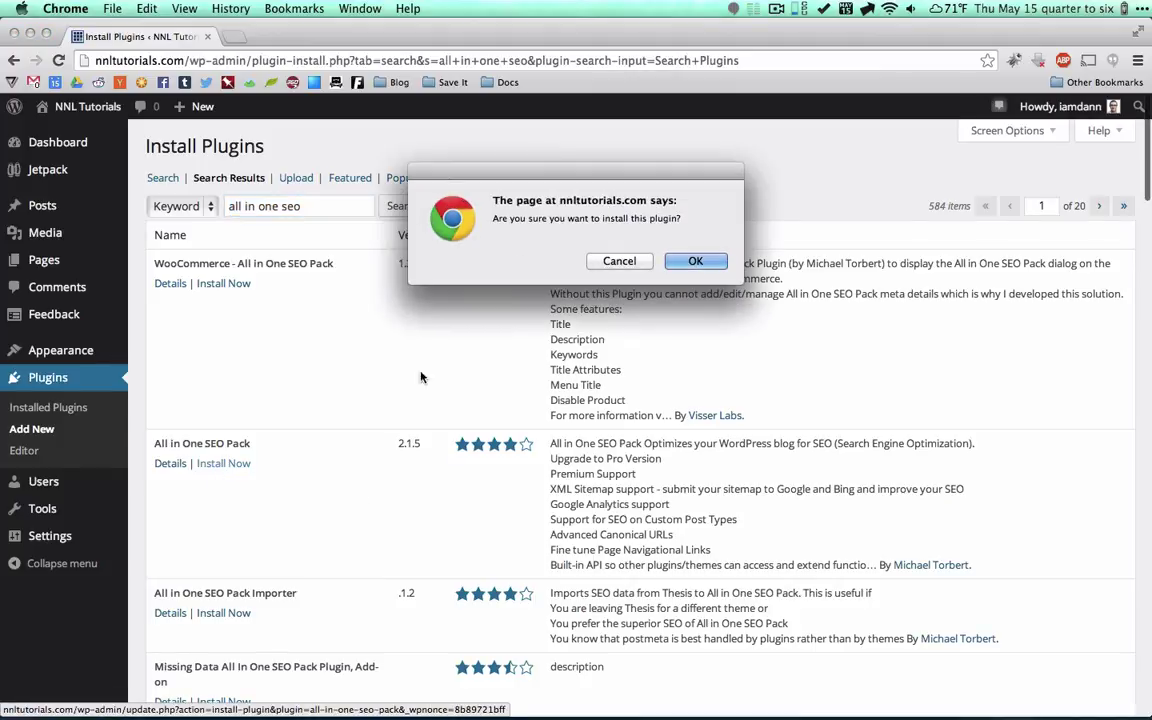
{"action": "left_click", "coordinate": [699, 260]}
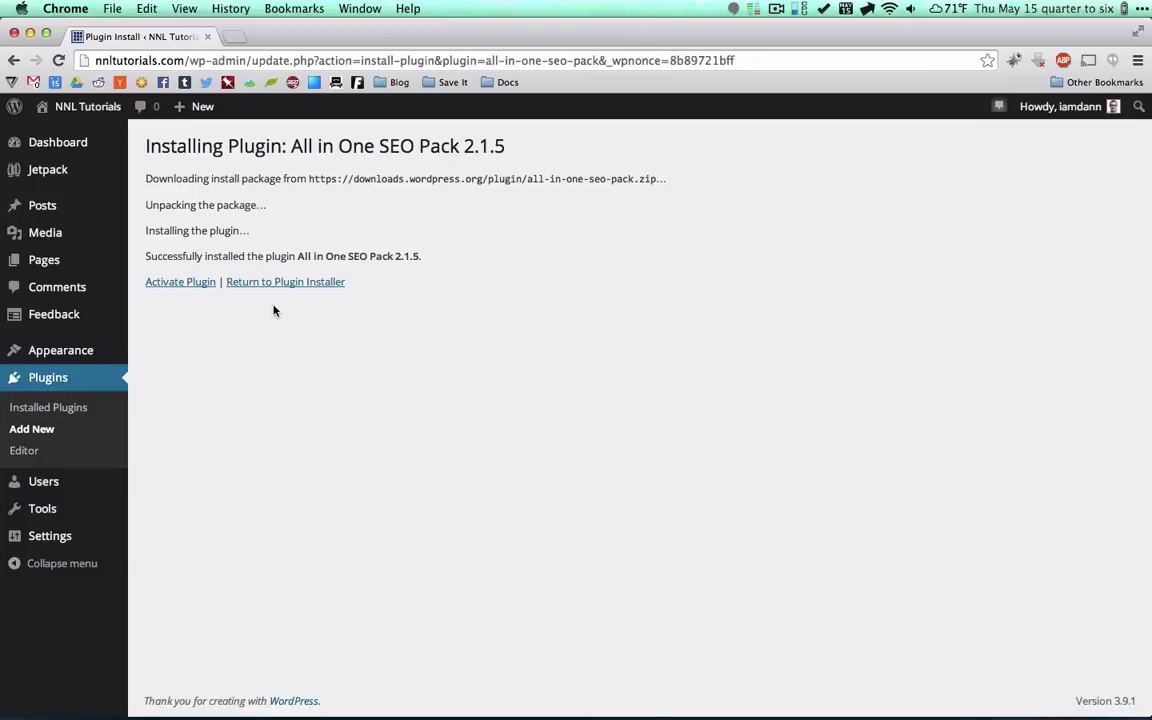
{"action": "left_click", "coordinate": [170, 287]}
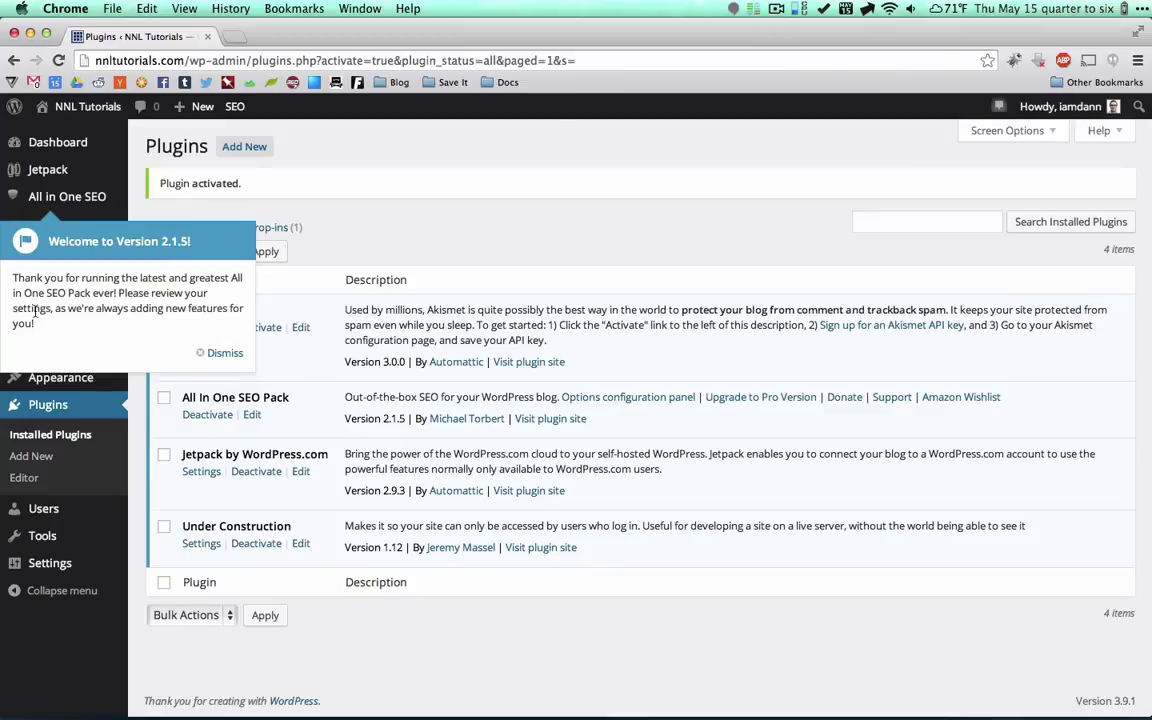
Dismiss the 2.1.5 welcome message and go to All in One SEO General Settings.
{"action": "mouse_move", "coordinate": [60, 196]}
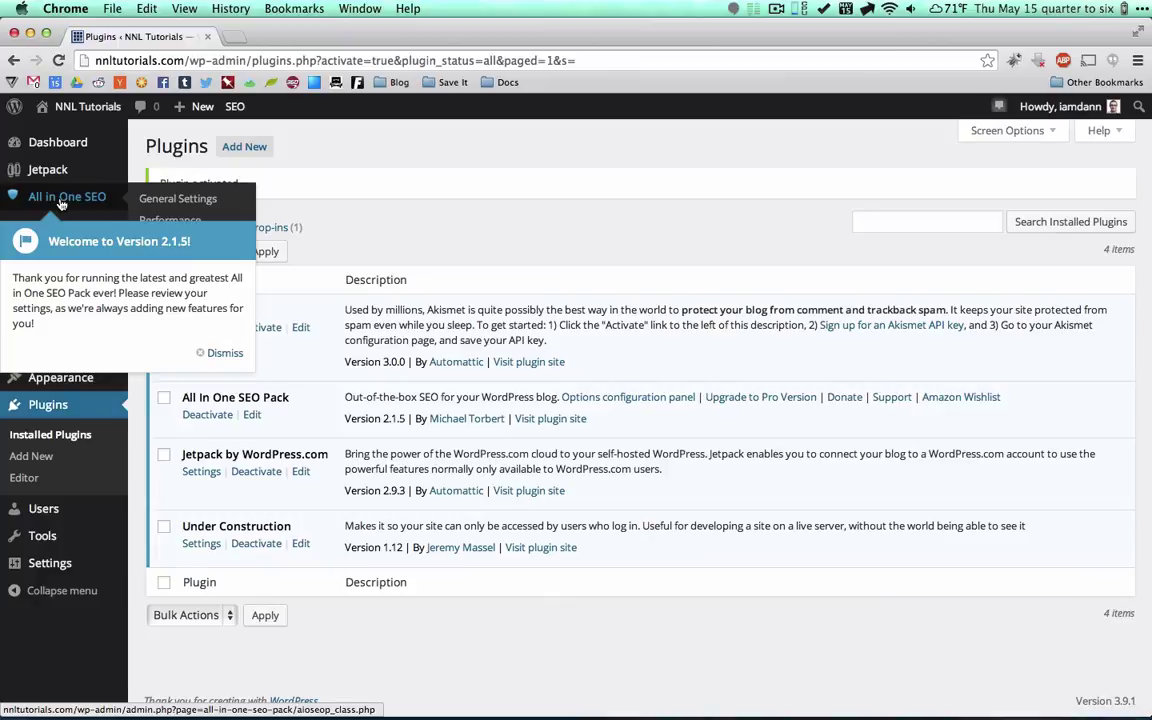
{"action": "left_click", "coordinate": [220, 353]}
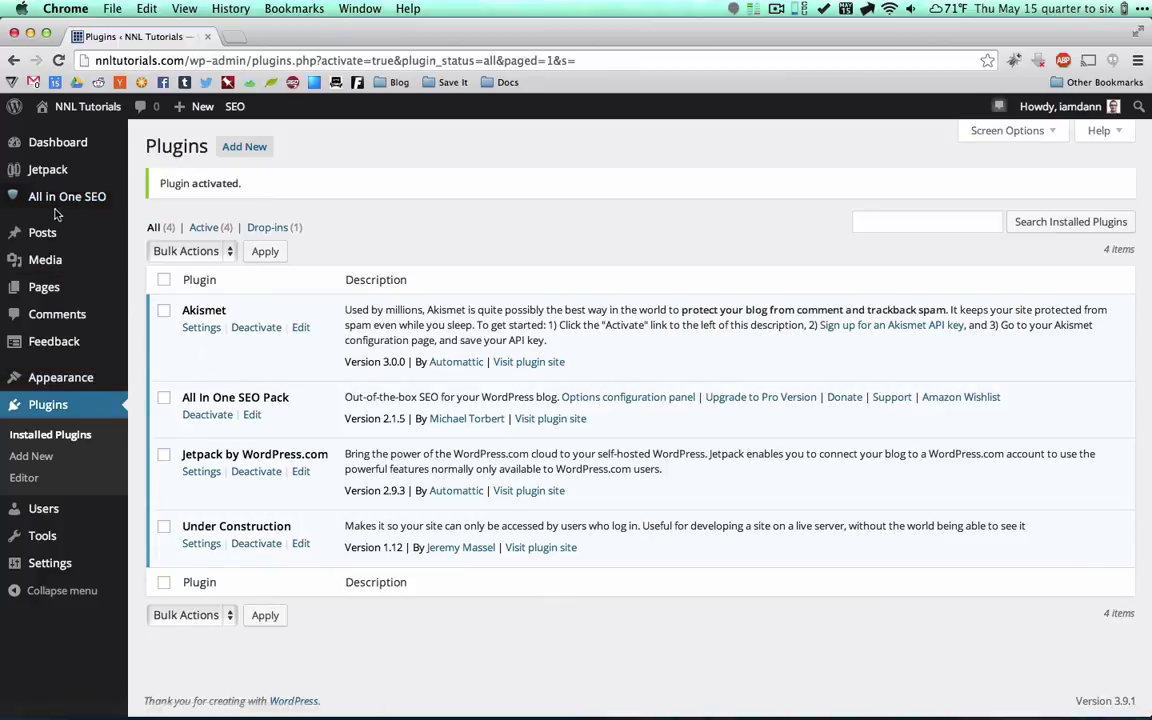
{"action": "mouse_move", "coordinate": [95, 205]}
{"action": "left_click", "coordinate": [160, 197]}
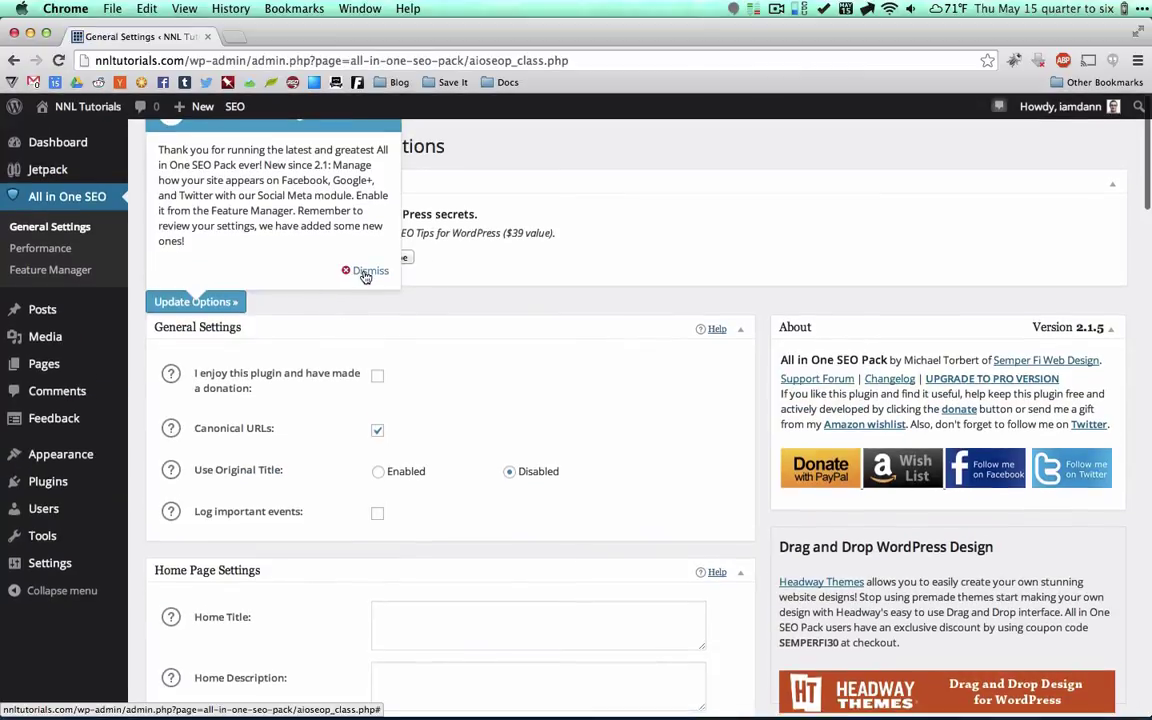
Set the Home Title to 'NNL Tutorials - Information for people who want to build things'.
{"action": "left_click", "coordinate": [366, 274]}
{"action": "scroll", "coordinate": [375, 322], "scroll_direction": "down", "scroll_amount": 1}
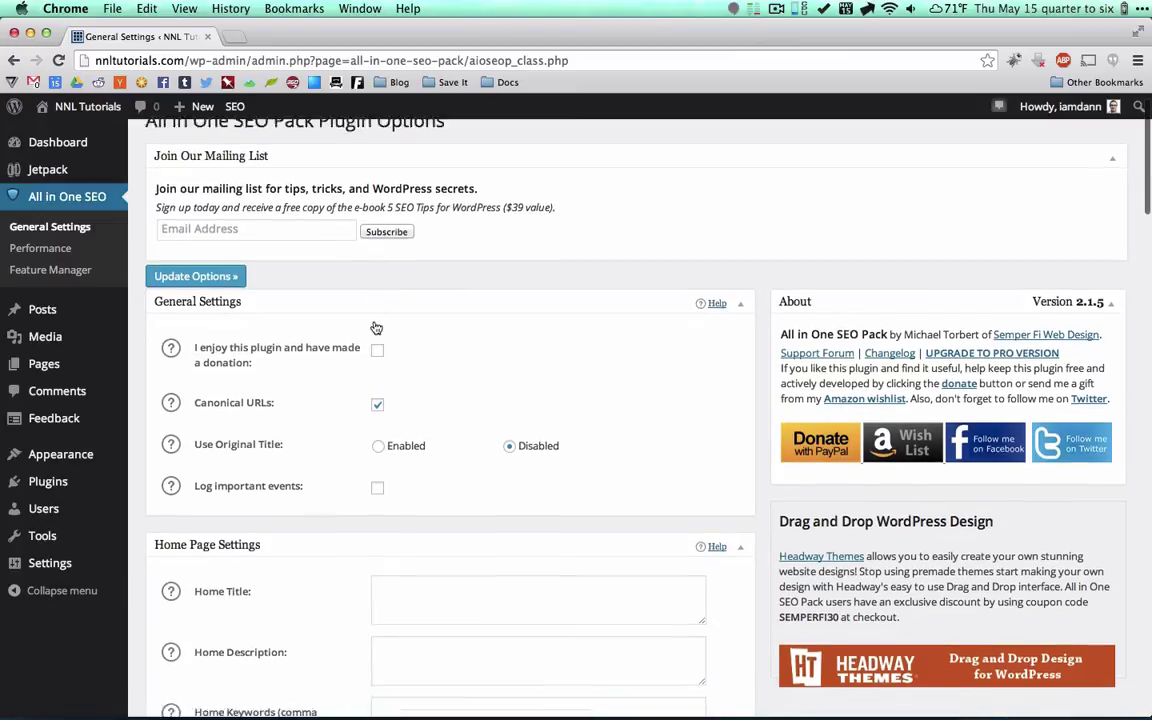
{"action": "scroll", "coordinate": [376, 328], "scroll_direction": "down", "scroll_amount": 6}
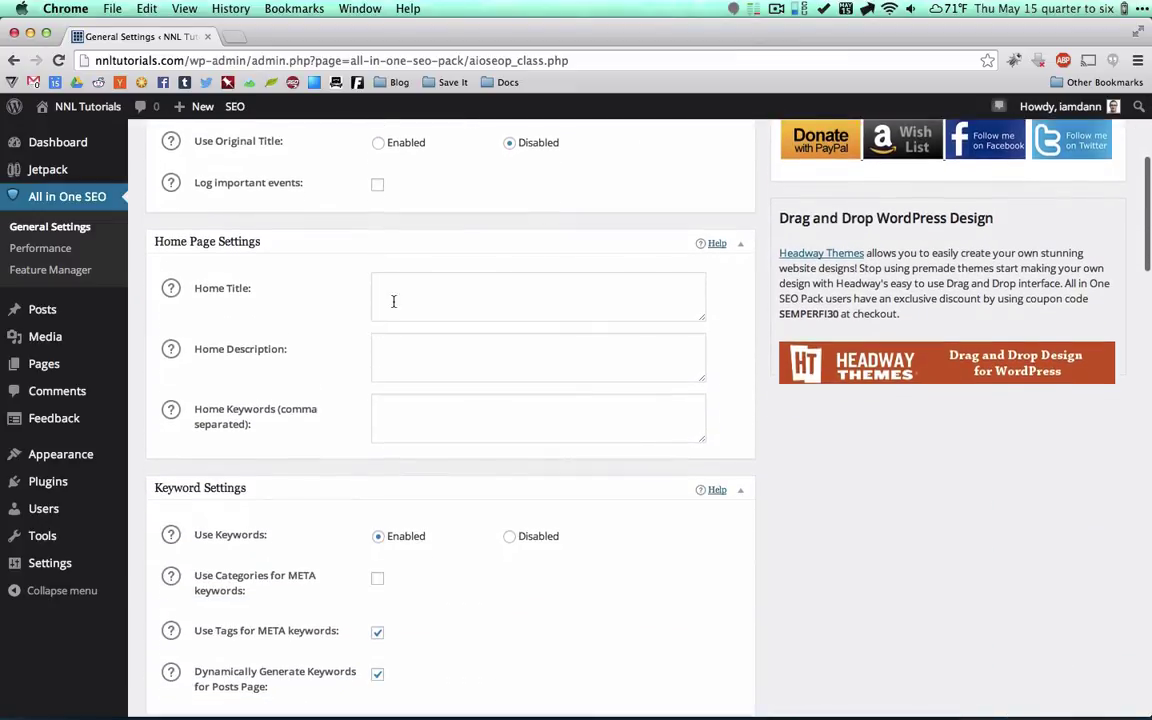
{"action": "left_click", "coordinate": [410, 299]}
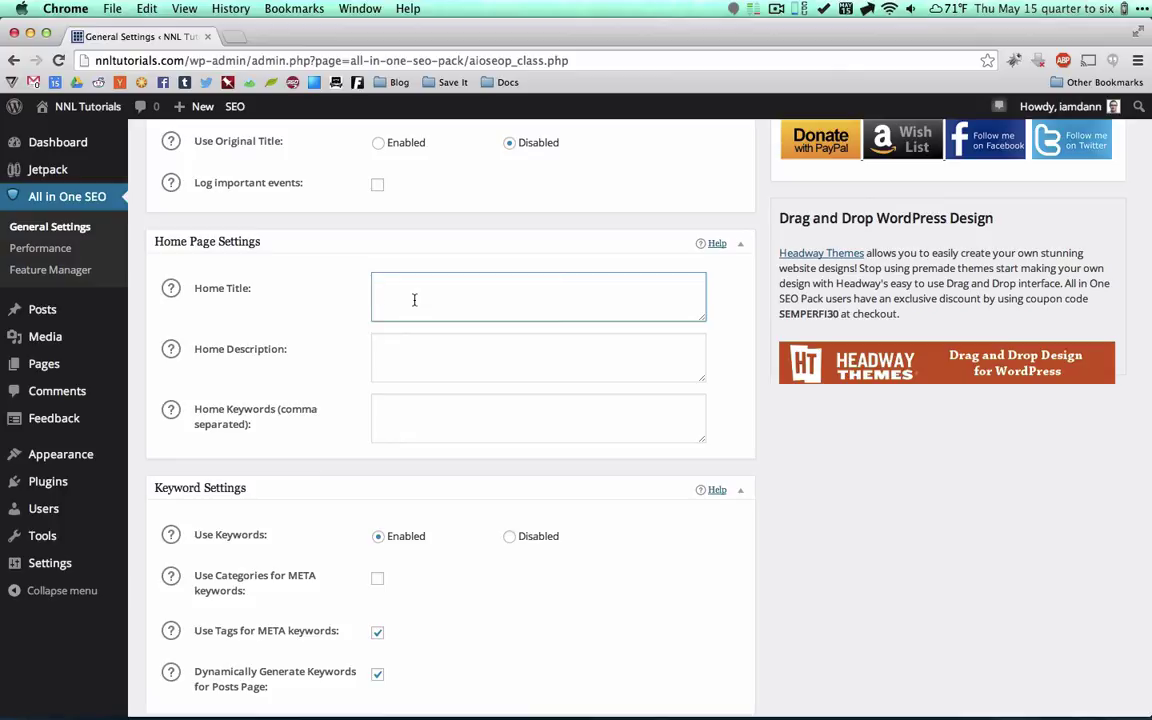
{"action": "type", "text": "NNL Tutorials - Information for peop"}
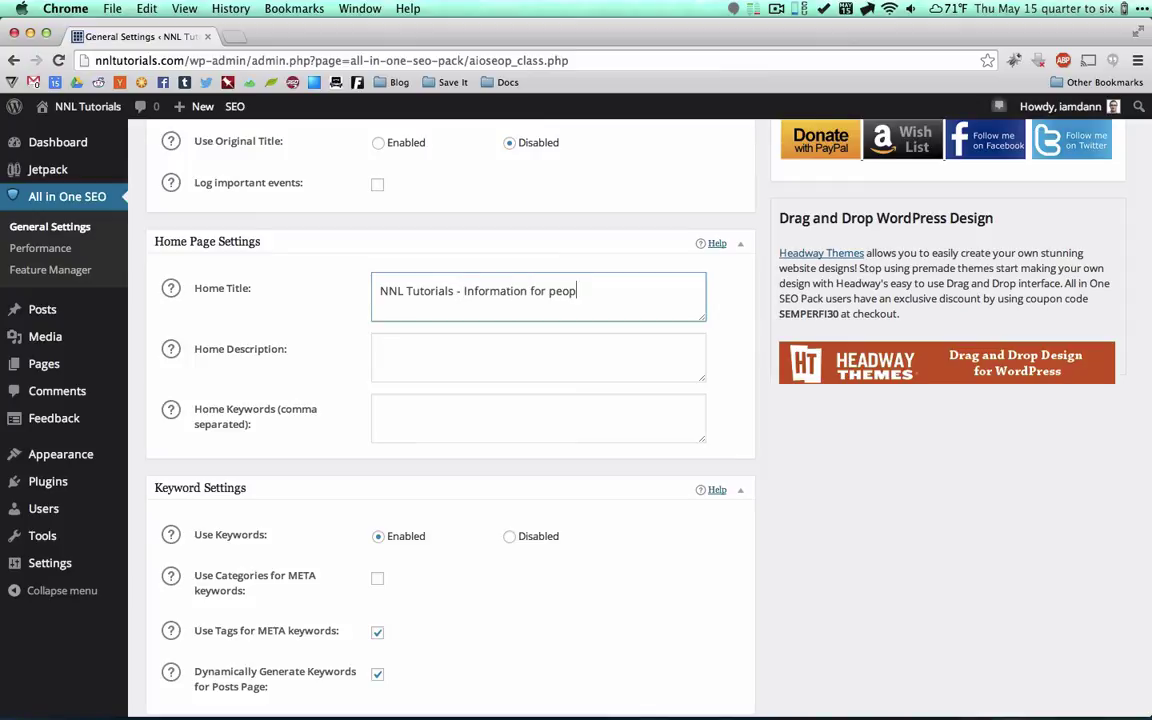
{"action": "type", "text": "le who want to build things"}
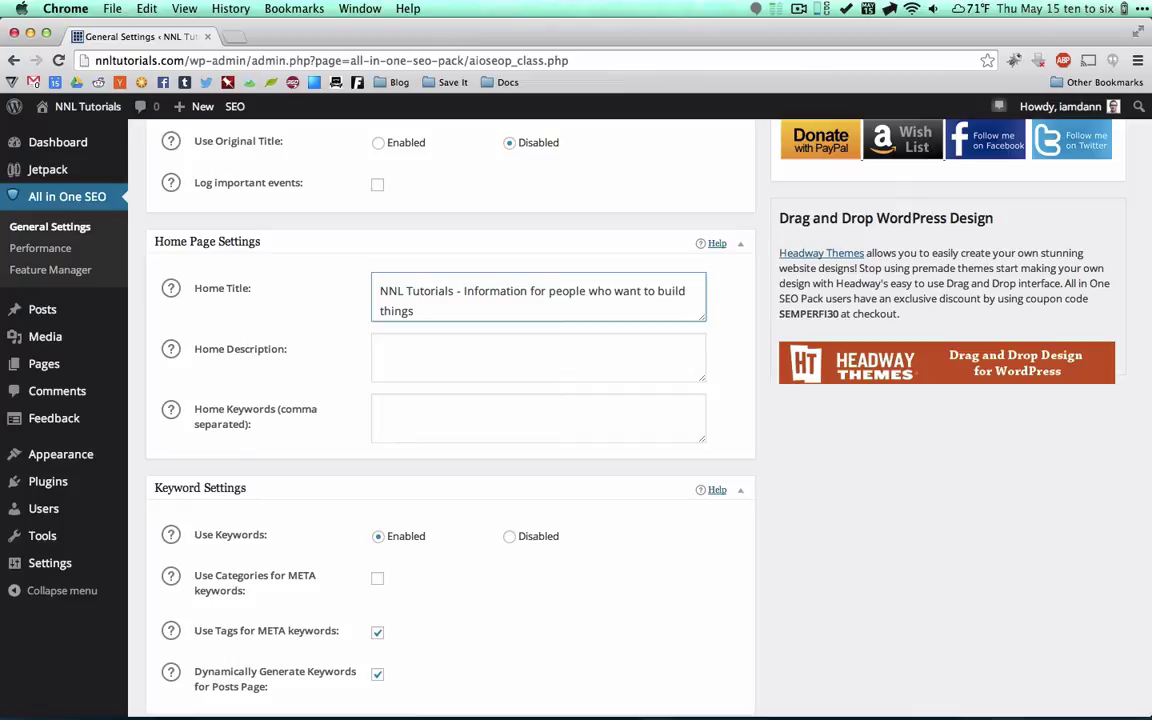
Read the Home Description help, then check the description and keywords fields.
{"action": "left_click", "coordinate": [440, 343]}
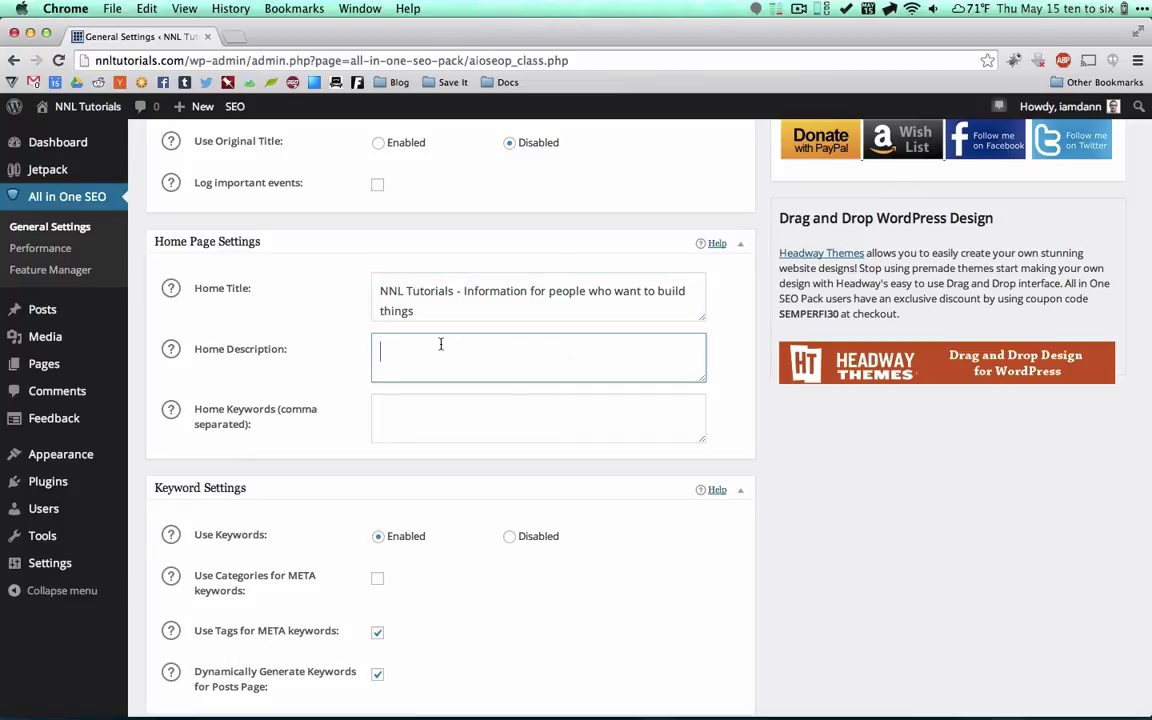
{"action": "left_click", "coordinate": [172, 350]}
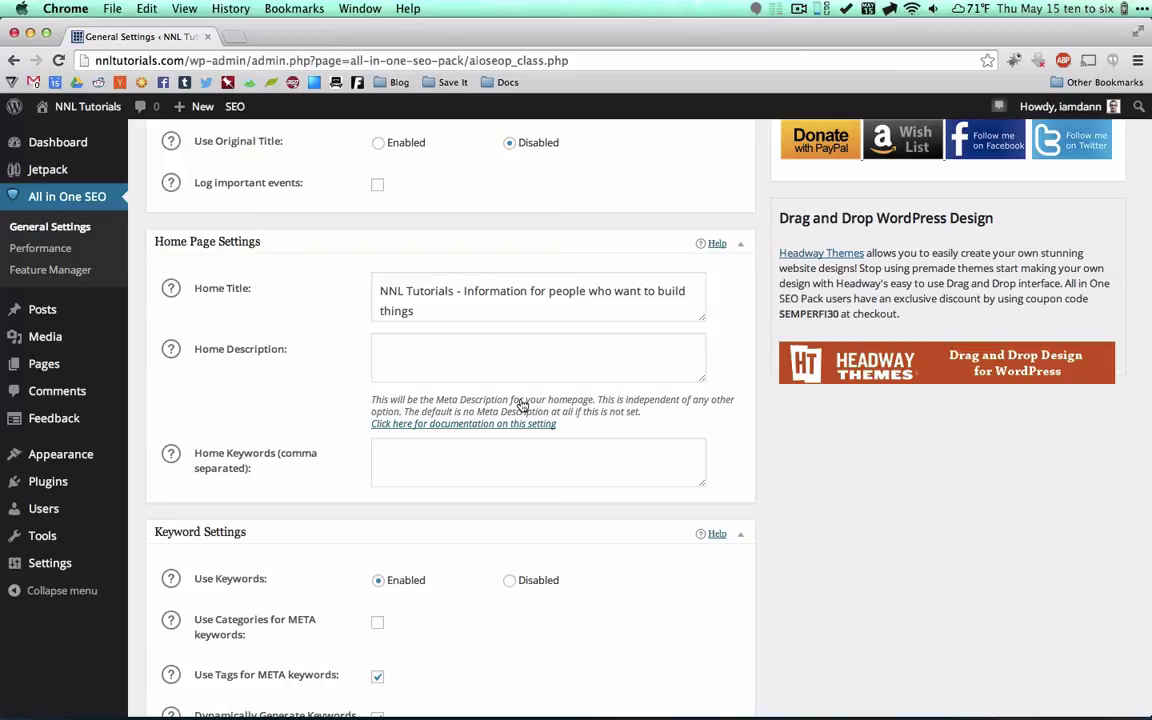
{"action": "left_click", "coordinate": [432, 345]}
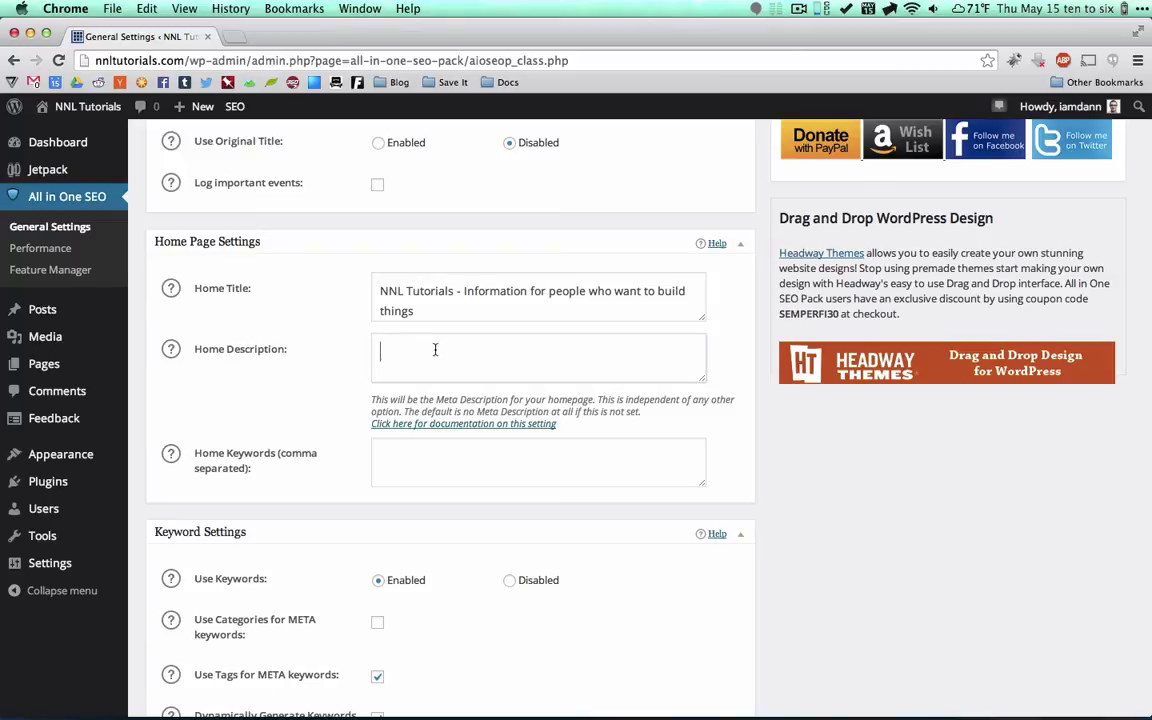
{"action": "left_click", "coordinate": [396, 467]}
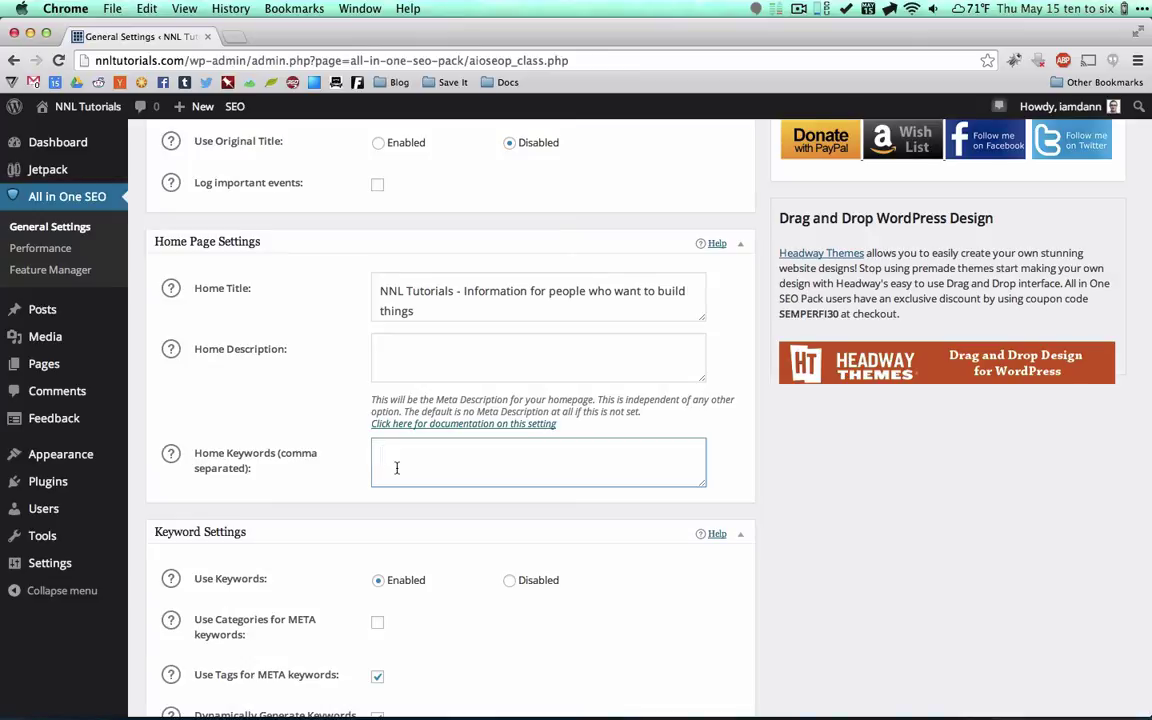
{"action": "scroll", "coordinate": [396, 467], "scroll_direction": "down", "scroll_amount": 5}
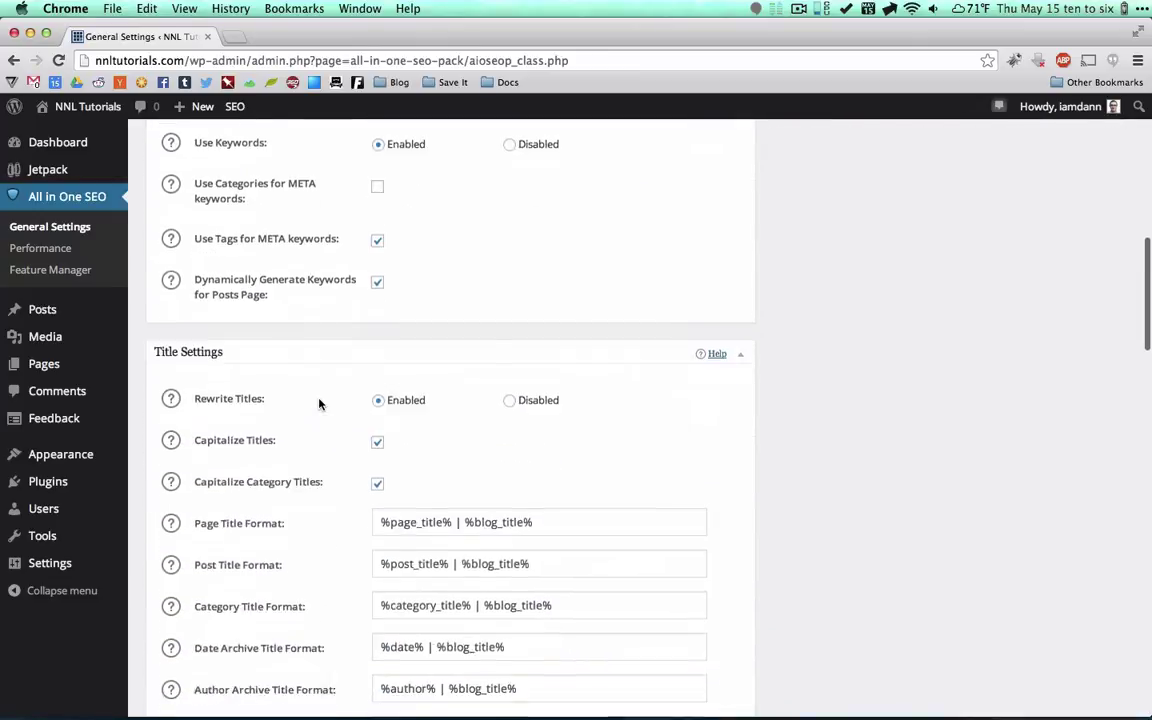
Review the tokens in the Page Title Format setting.
{"action": "scroll", "coordinate": [319, 403], "scroll_direction": "down", "scroll_amount": 4}
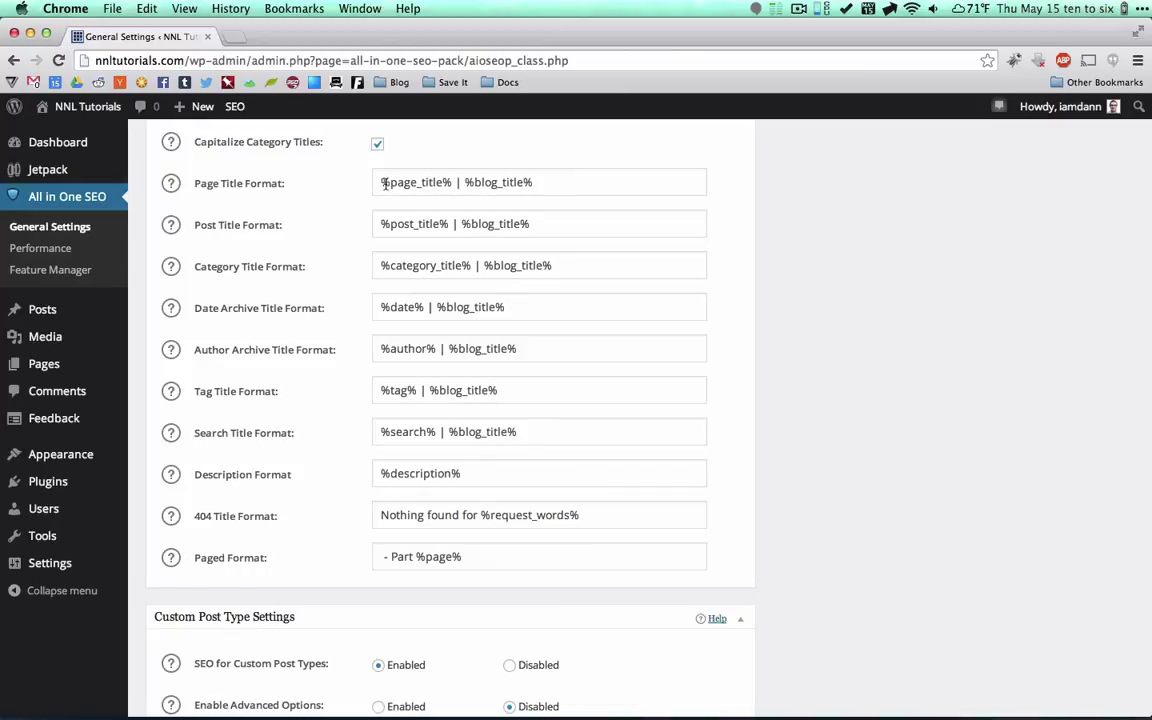
{"action": "left_click_drag", "start_coordinate": [380, 182], "coordinate": [538, 183]}
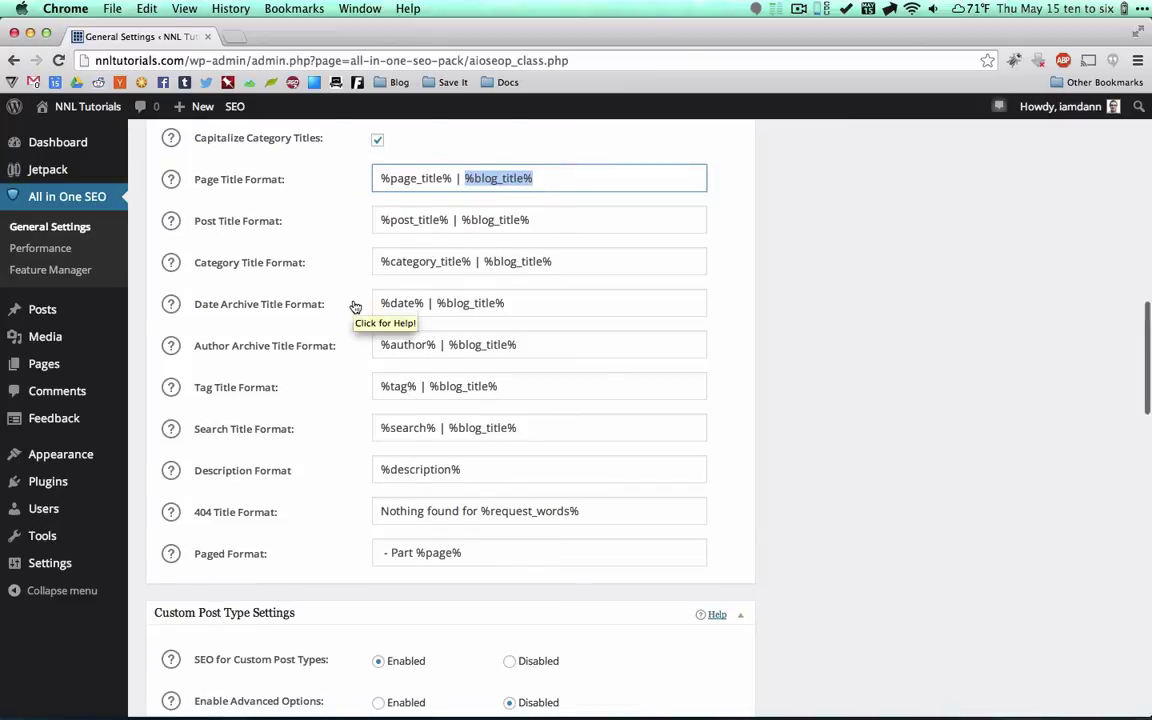
{"action": "scroll", "coordinate": [355, 307], "scroll_direction": "down", "scroll_amount": 10}
{"action": "scroll", "coordinate": [355, 307], "scroll_direction": "up", "scroll_amount": 3}
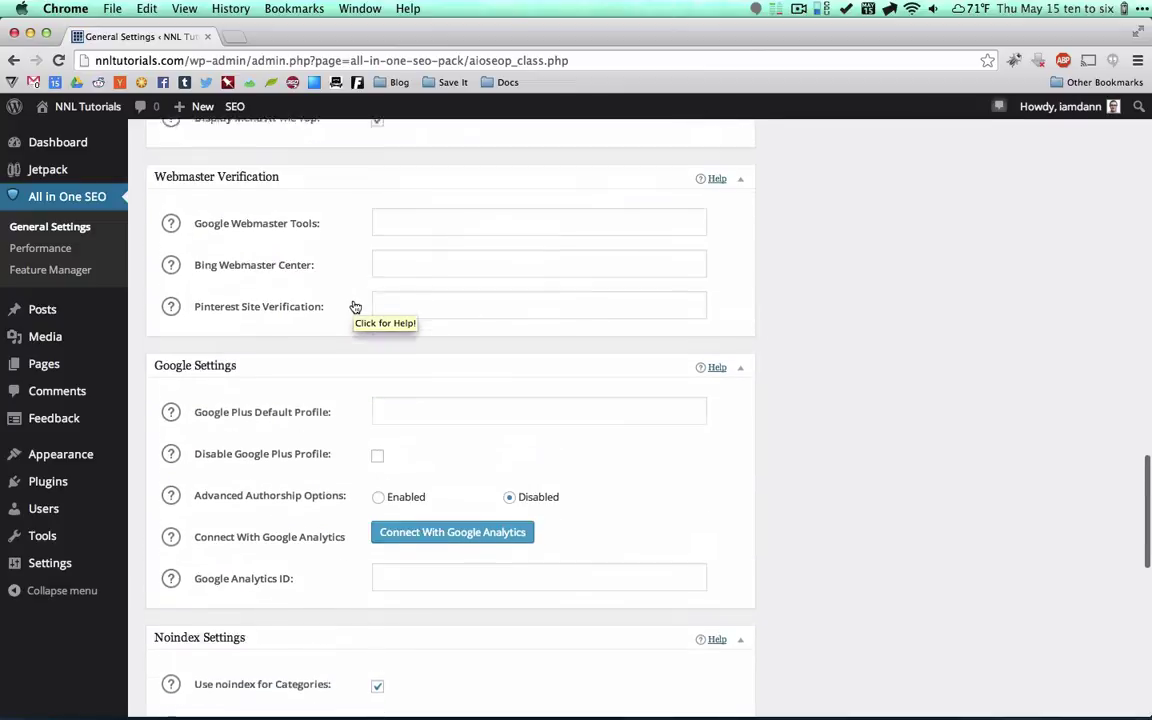
Check the Google, Bing, Pinterest and Google Plus fields, then save with Update Options.
{"action": "left_click", "coordinate": [385, 260]}
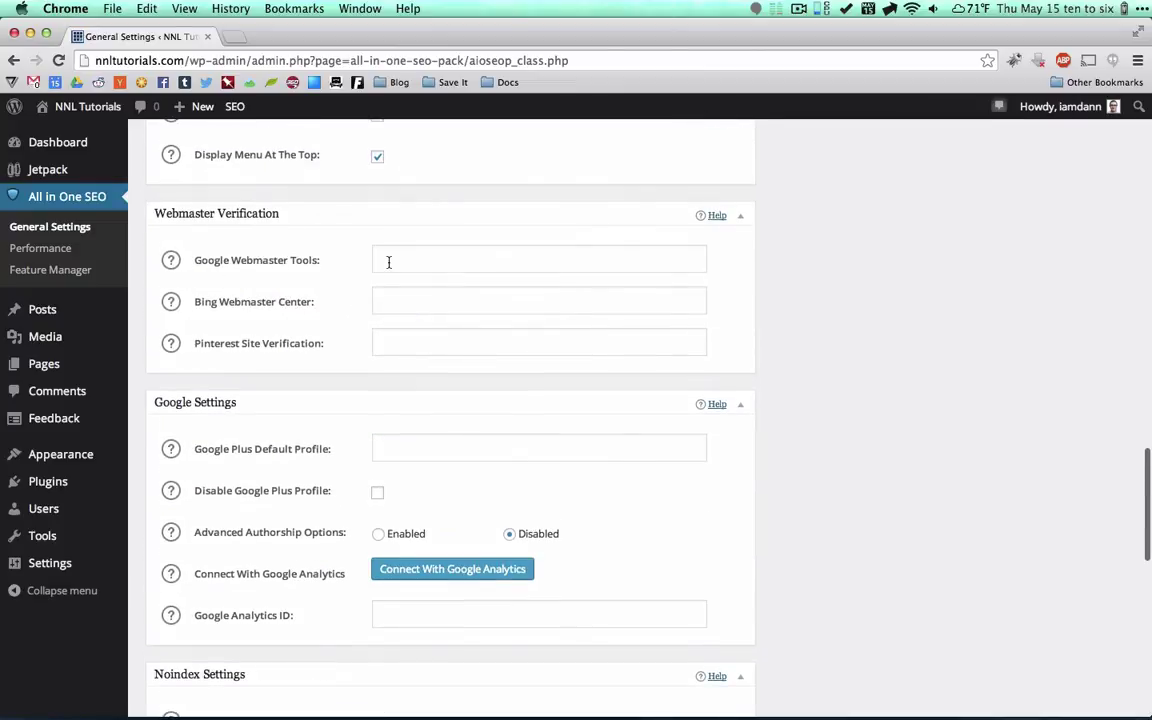
{"action": "left_click", "coordinate": [394, 297]}
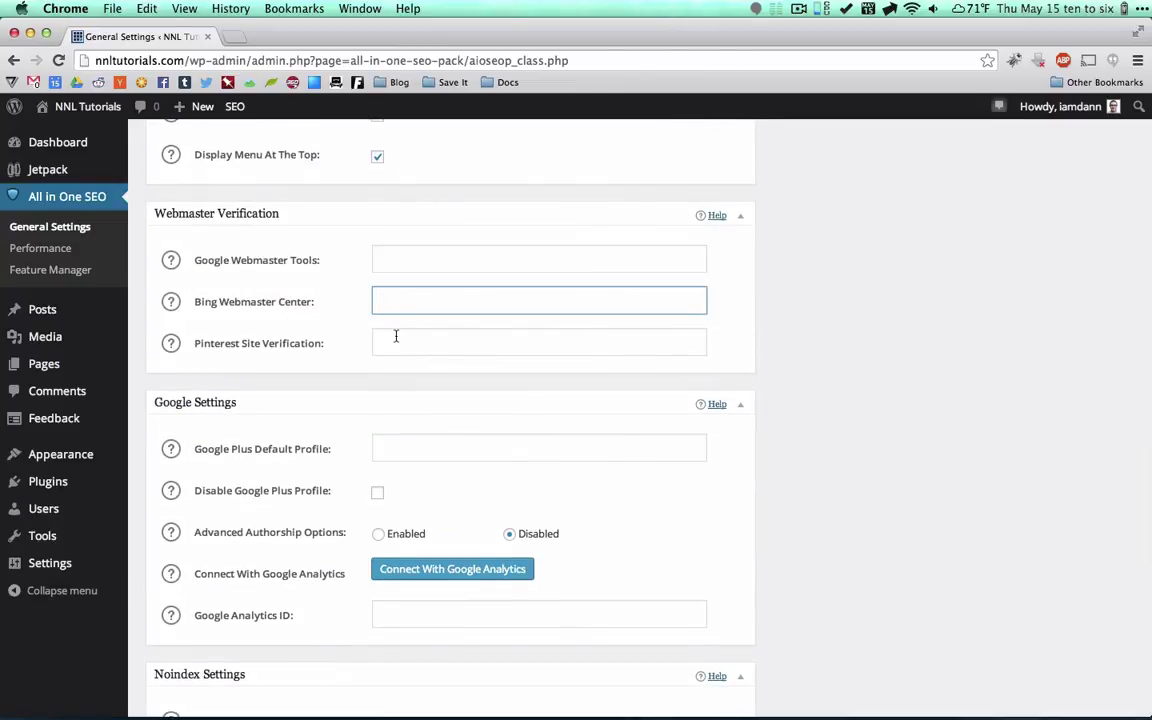
{"action": "left_click", "coordinate": [393, 339]}
{"action": "scroll", "coordinate": [300, 386], "scroll_direction": "down", "scroll_amount": 2}
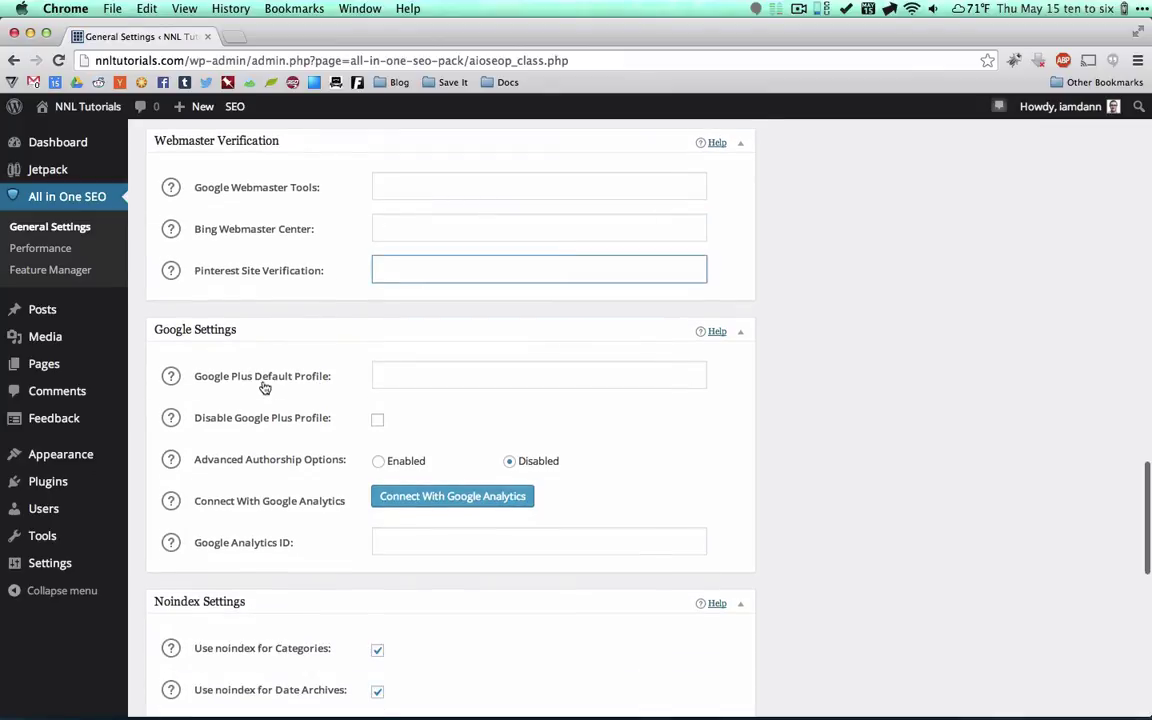
{"action": "left_click", "coordinate": [443, 378]}
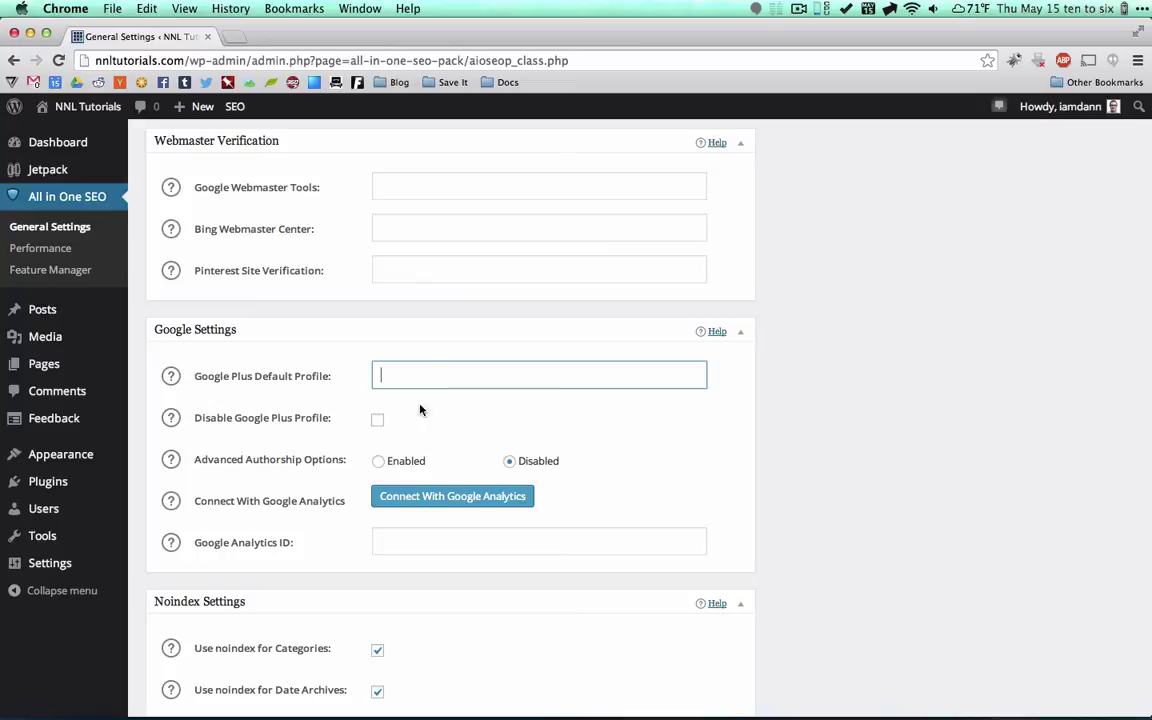
{"action": "scroll", "coordinate": [443, 494], "scroll_direction": "down", "scroll_amount": 7}
{"action": "scroll", "coordinate": [443, 496], "scroll_direction": "down", "scroll_amount": 13}
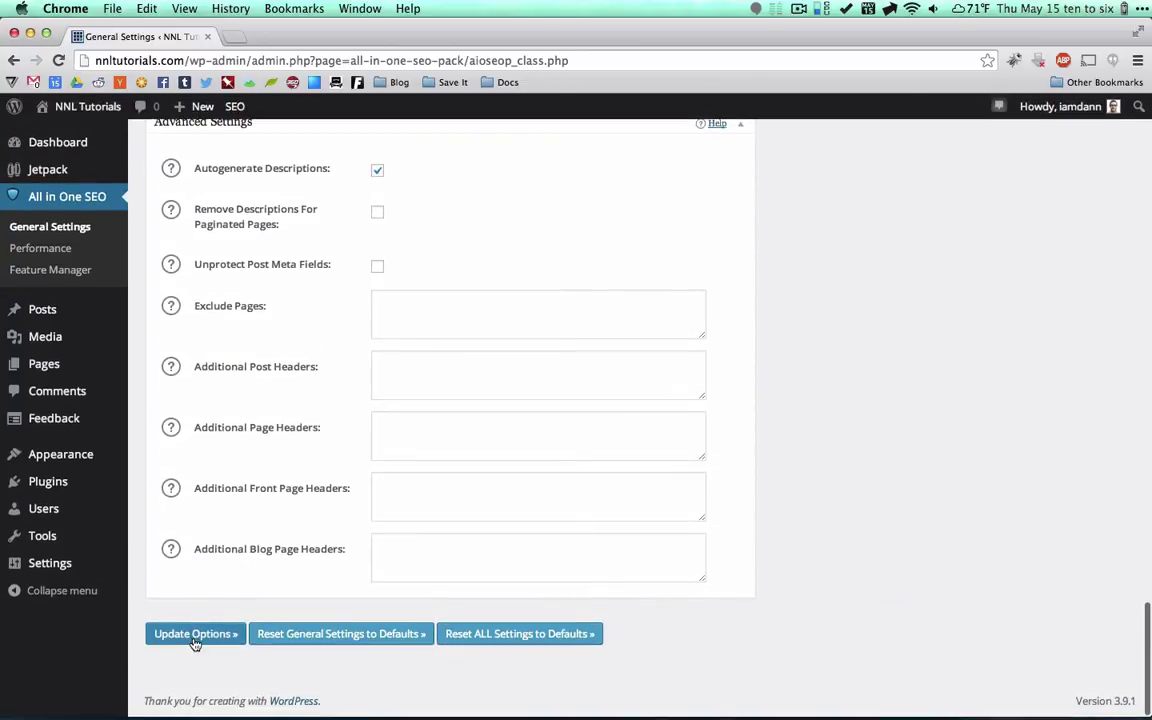
{"action": "left_click", "coordinate": [195, 643]}
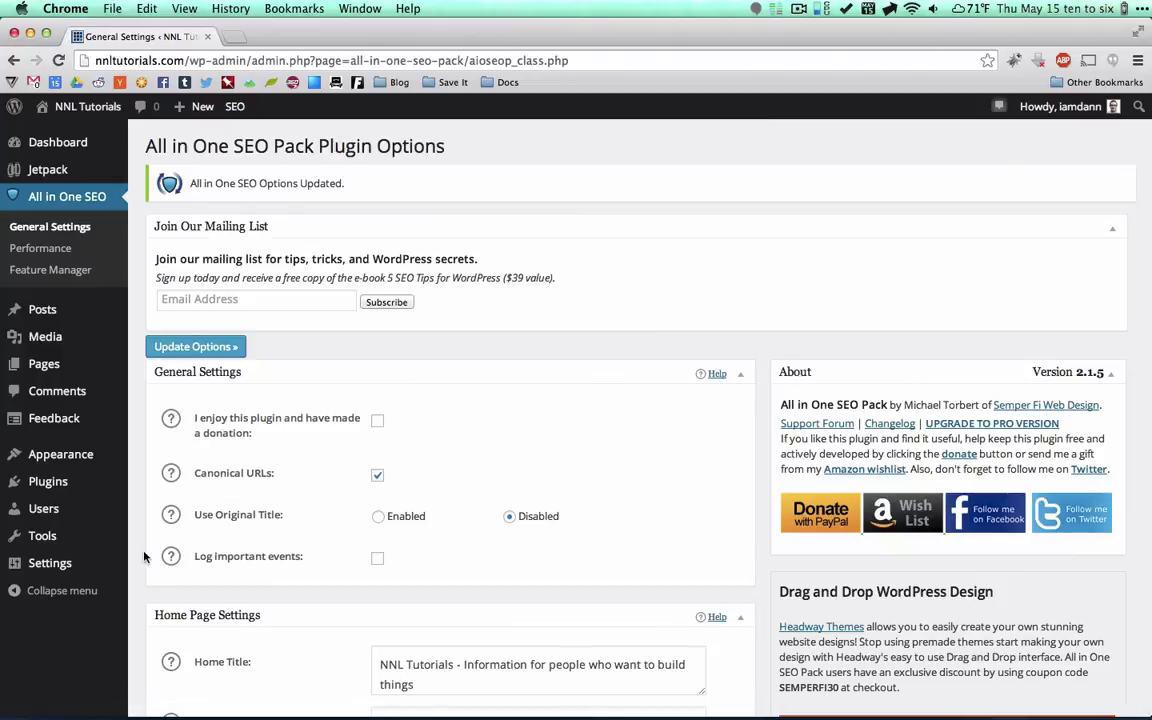
Find 'google xml sitemaps' among new plugins, then install and activate Google XML Sitemaps 4.0.4.
{"action": "mouse_move", "coordinate": [51, 480]}
{"action": "left_click", "coordinate": [168, 506]}
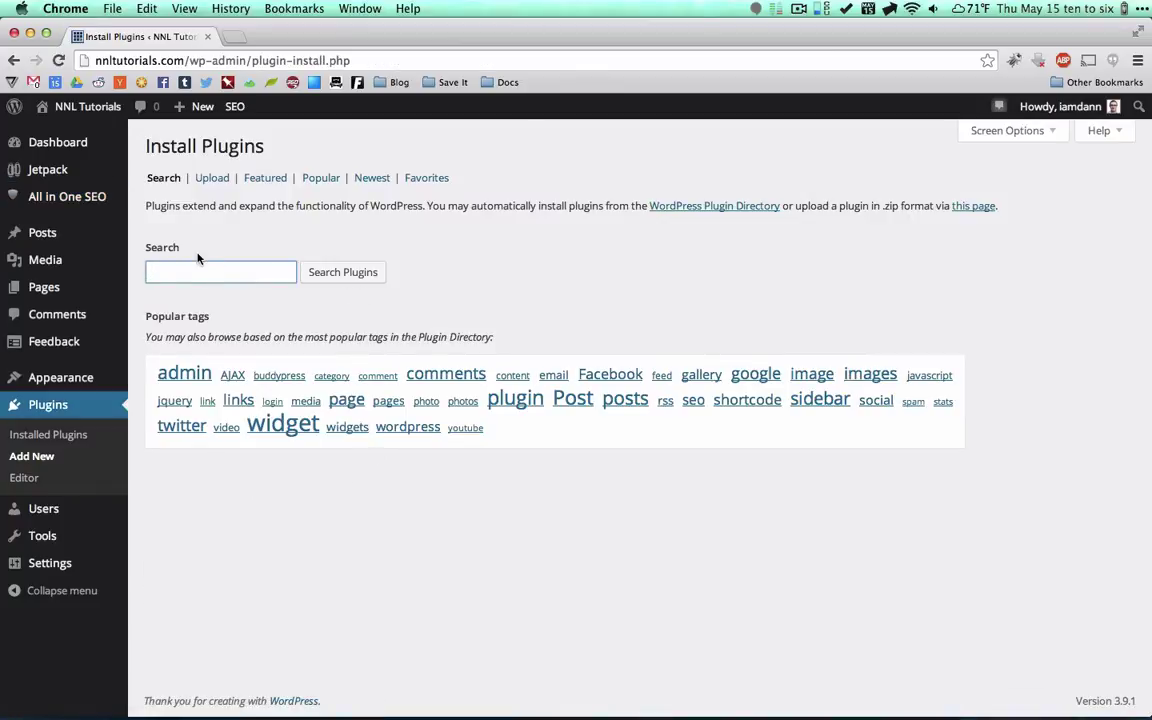
{"action": "type", "text": "google xml sitemaps"}
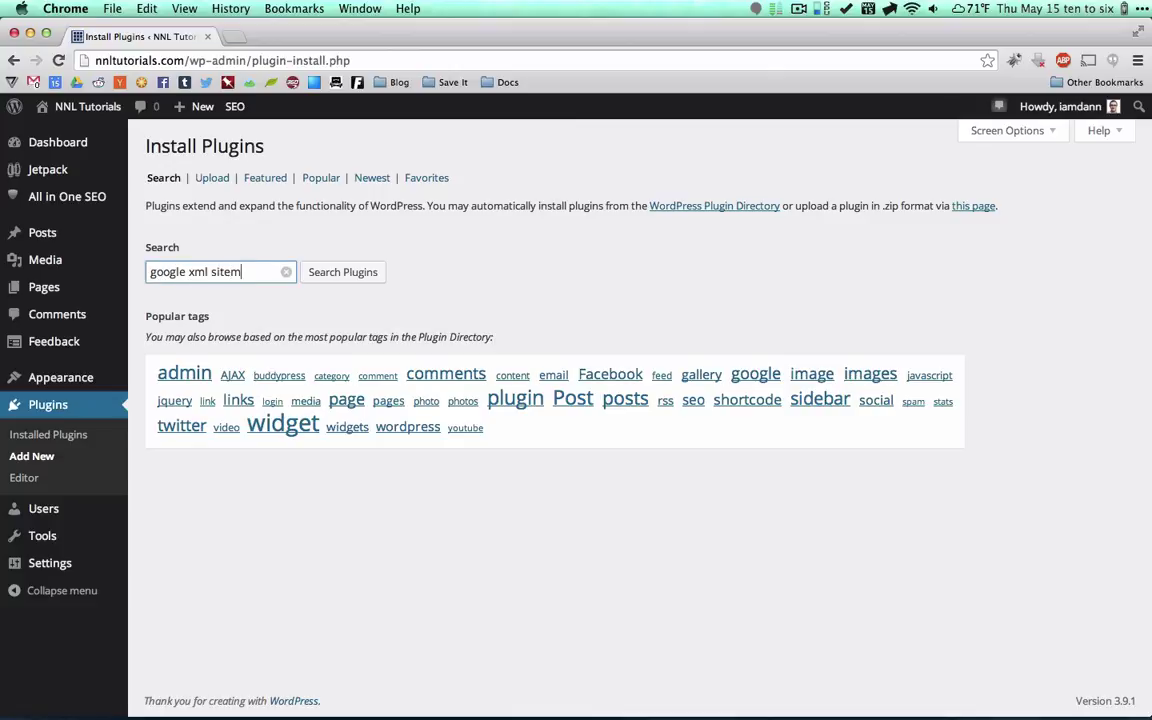
{"action": "key", "text": "Return"}
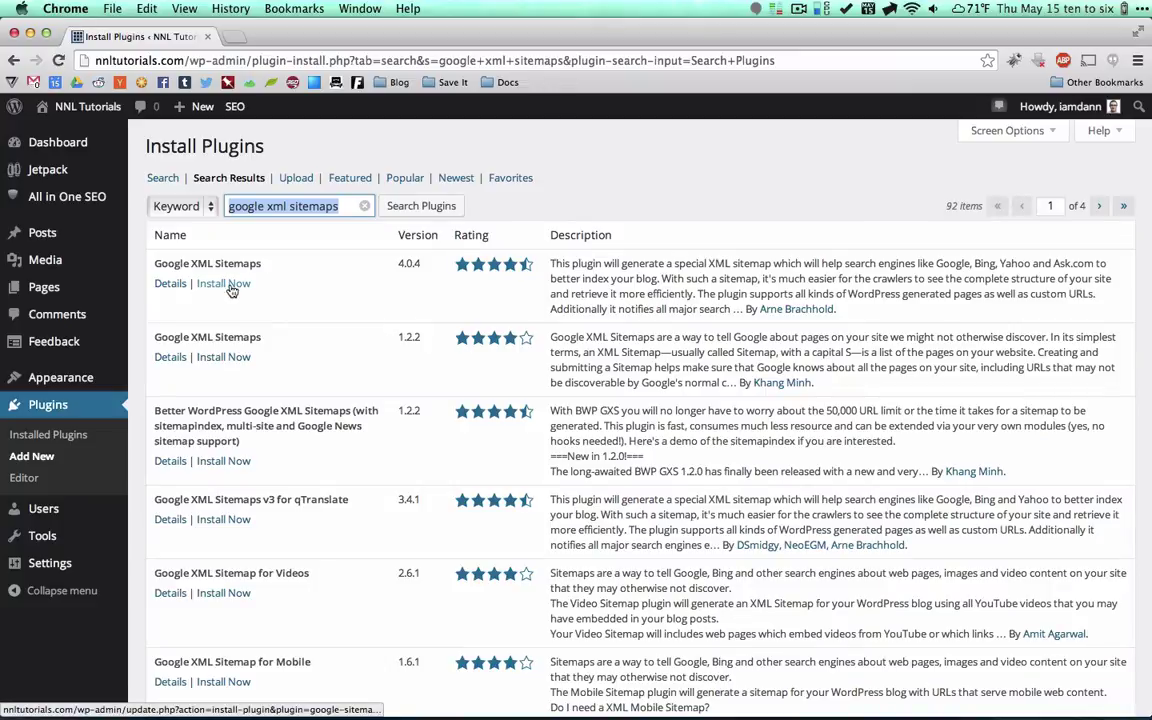
{"action": "left_click", "coordinate": [229, 284]}
{"action": "left_click", "coordinate": [690, 261]}
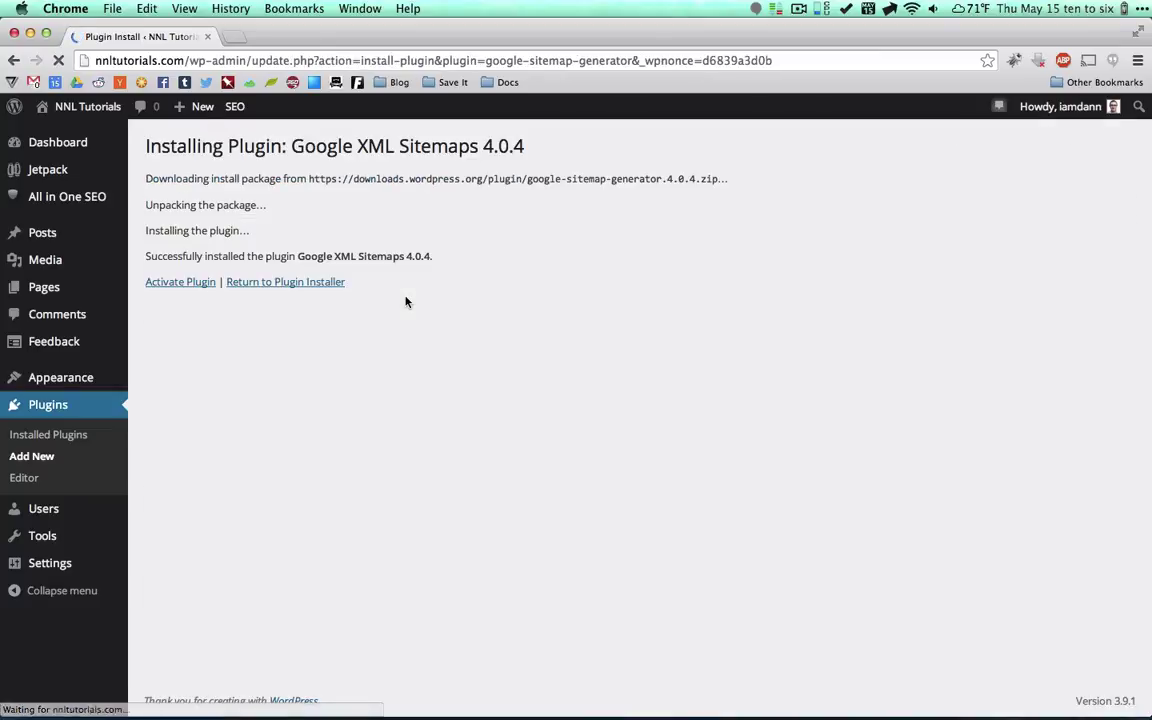
{"action": "left_click", "coordinate": [157, 287]}
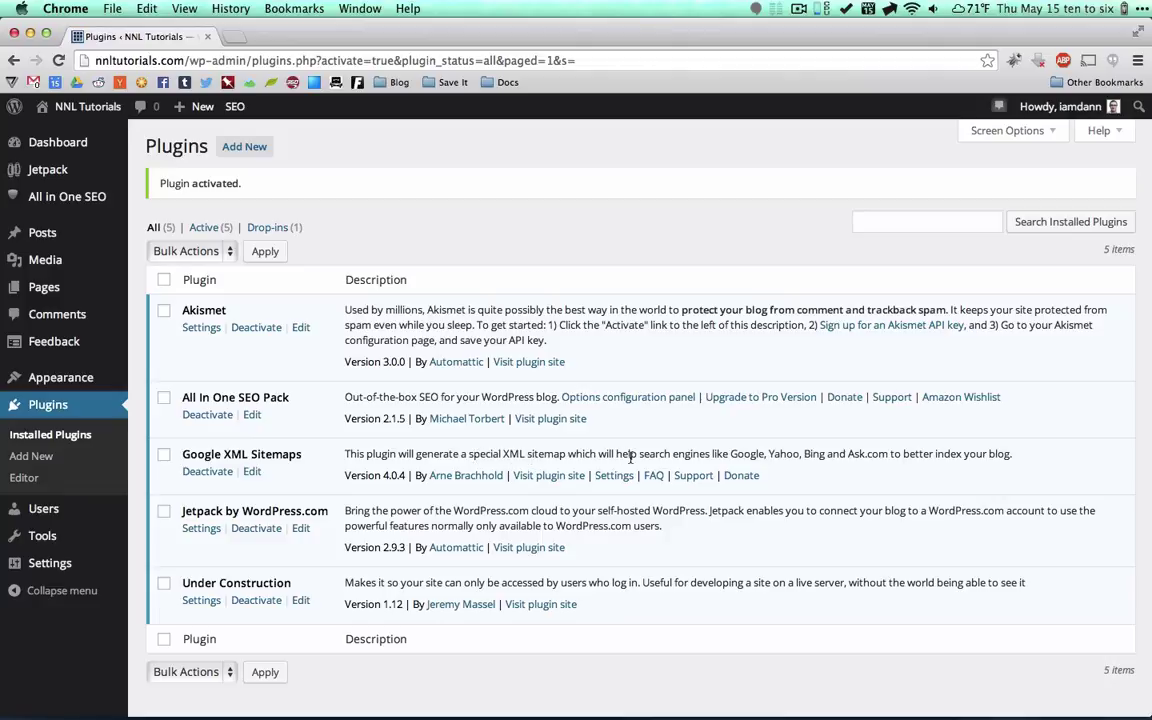
Search the new-plugin directory for 'wordpress editorial calendar'.
{"action": "double_click", "coordinate": [748, 455]}
{"action": "left_click", "coordinate": [778, 456]}
{"action": "left_click", "coordinate": [45, 456]}
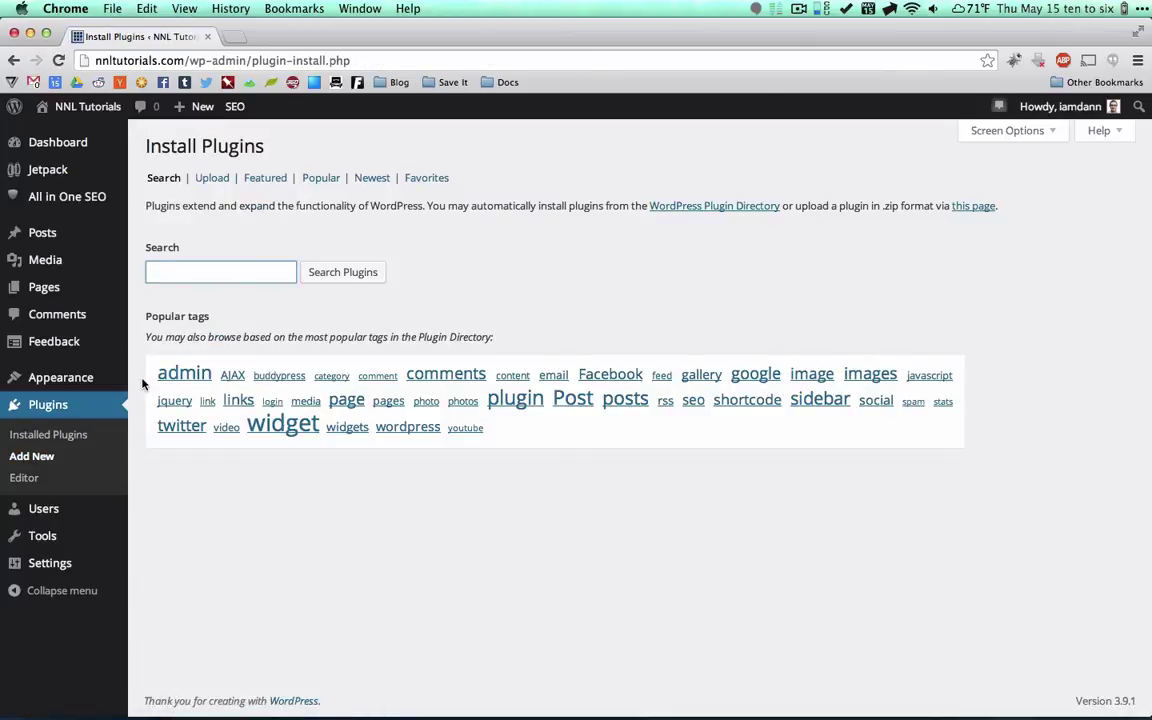
{"action": "type", "text": "wordpress ed"}
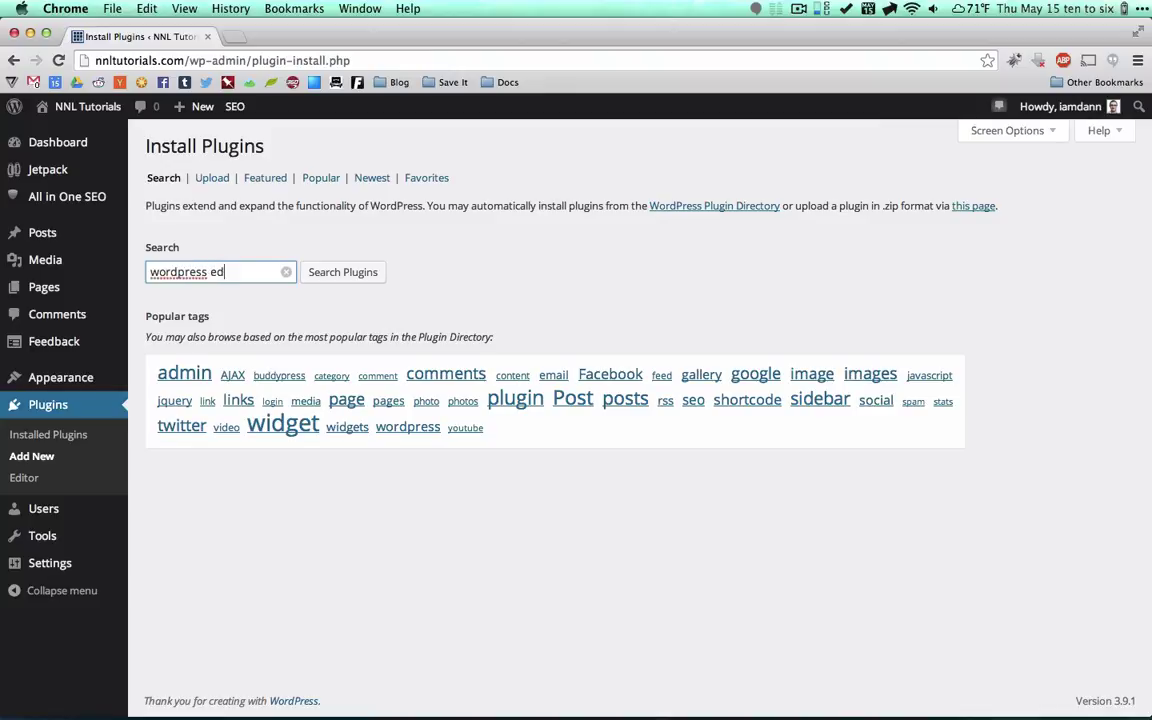
{"action": "type", "text": "itorial cale"}
{"action": "type", "text": "ndar"}
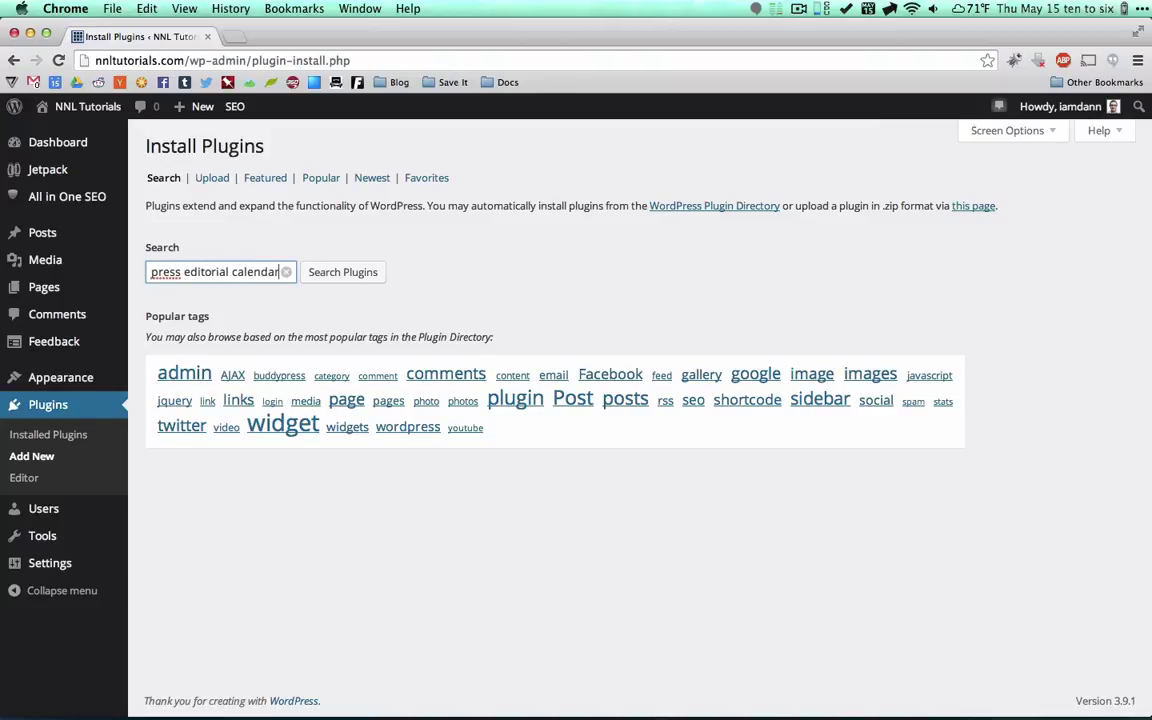
{"action": "key", "text": "Return"}
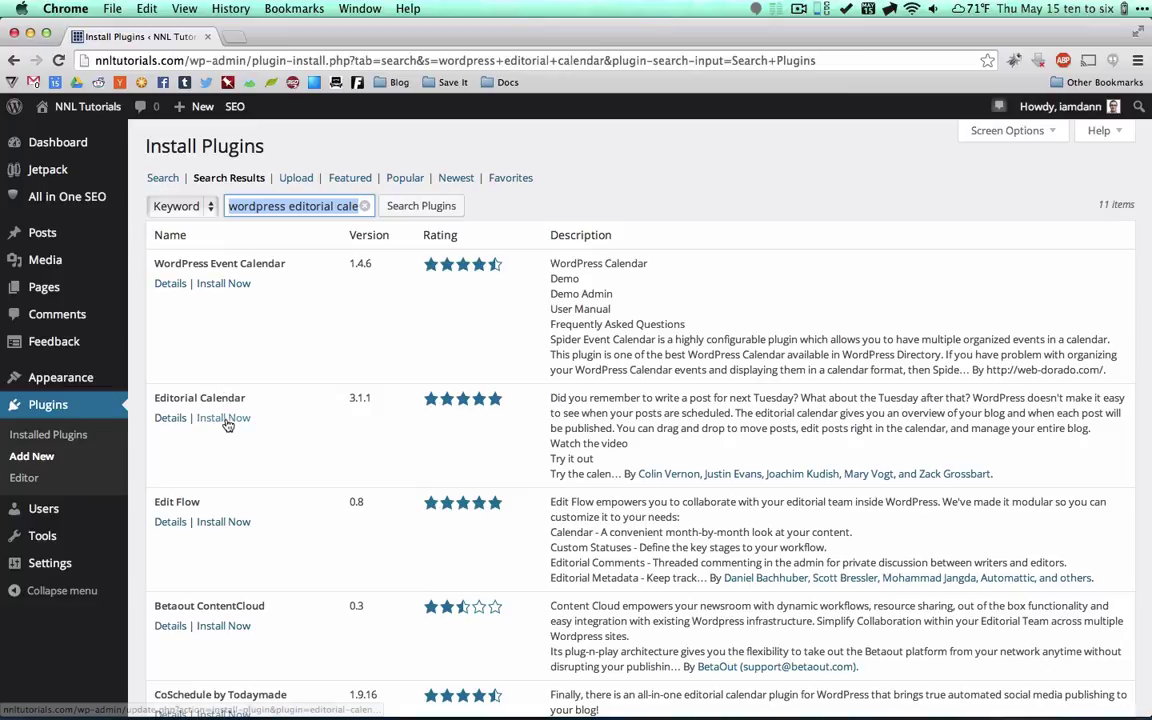
Install and activate WordPress Editorial Calendar 3.1.1.
{"action": "left_click", "coordinate": [223, 418]}
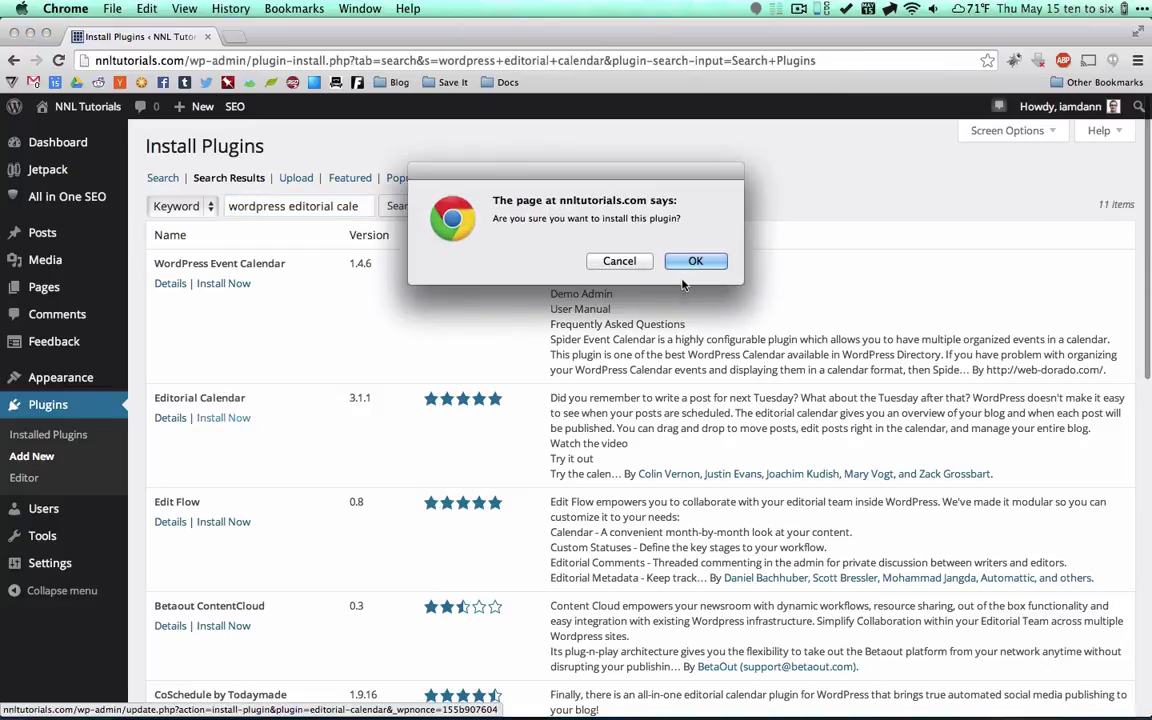
{"action": "left_click", "coordinate": [700, 264]}
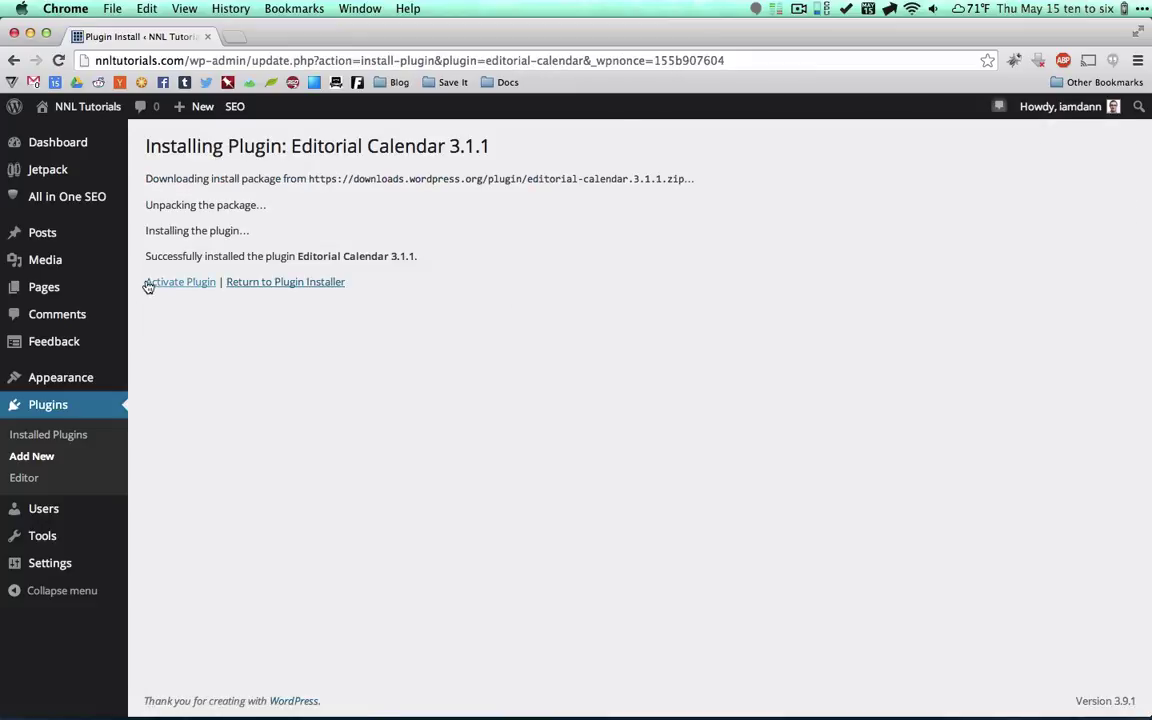
{"action": "left_click", "coordinate": [175, 286]}
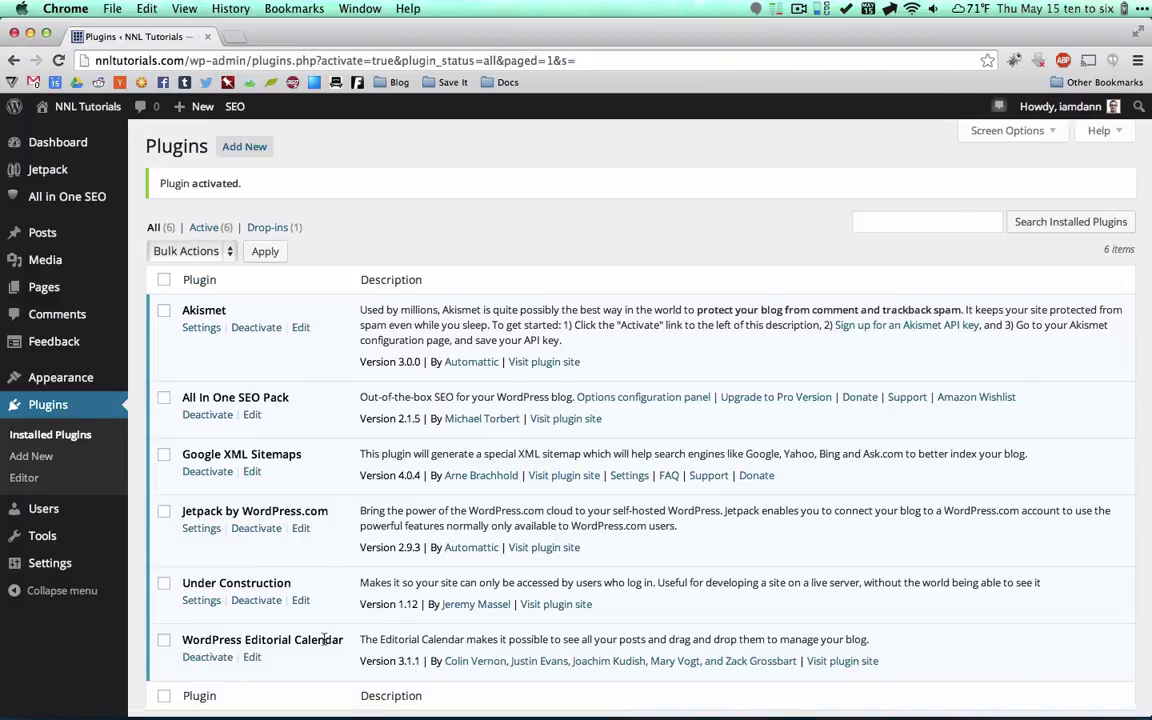
{"action": "mouse_move", "coordinate": [50, 232]}
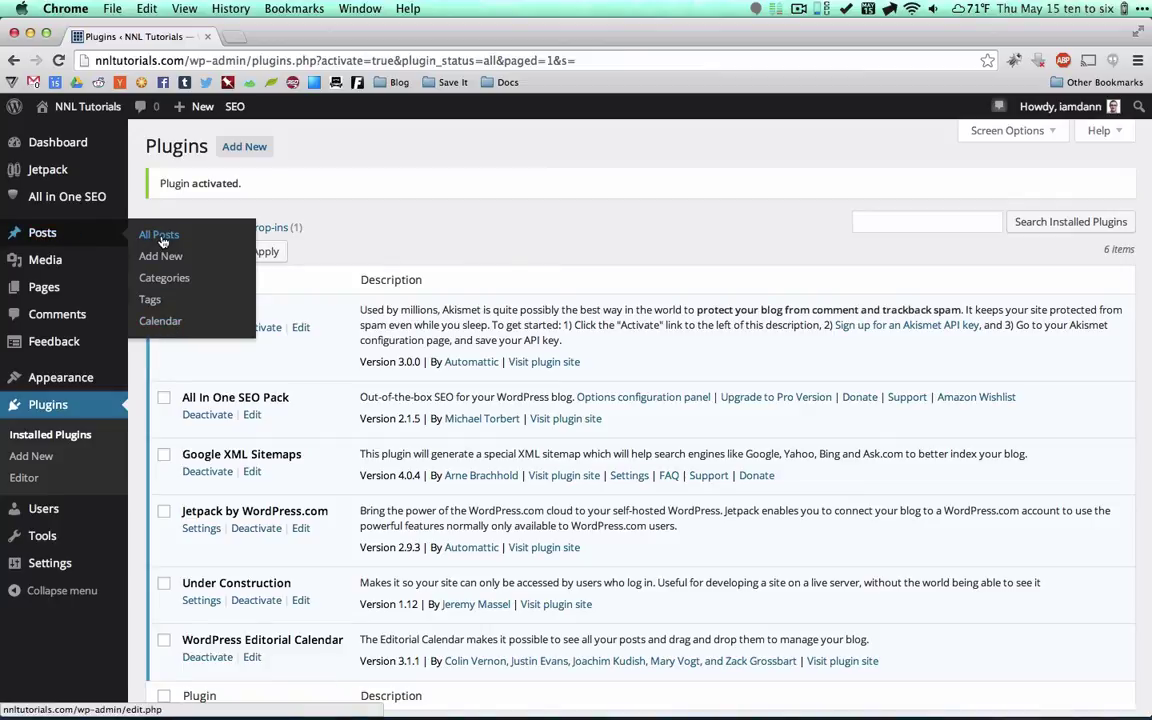
View the May–June 2014 Posts Calendar with Hello world! on Thursday the 15th.
{"action": "left_click", "coordinate": [162, 322]}
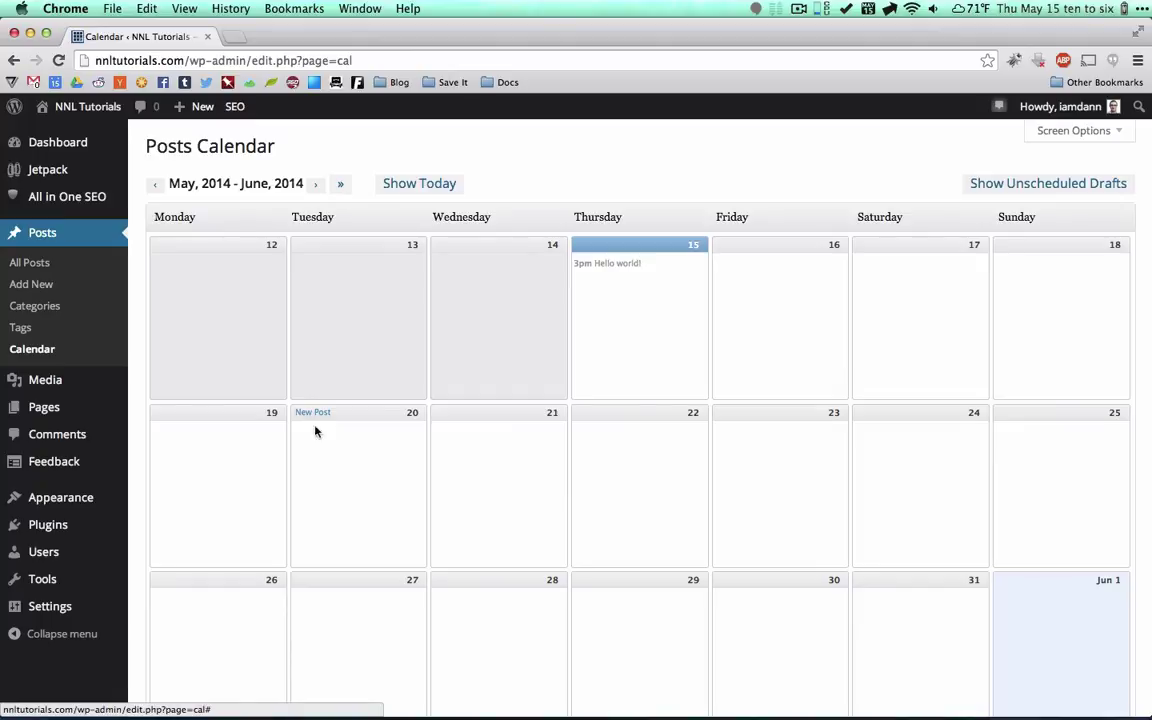
{"action": "left_click_drag", "start_coordinate": [610, 263], "coordinate": [668, 262]}
{"action": "left_click", "coordinate": [649, 275]}
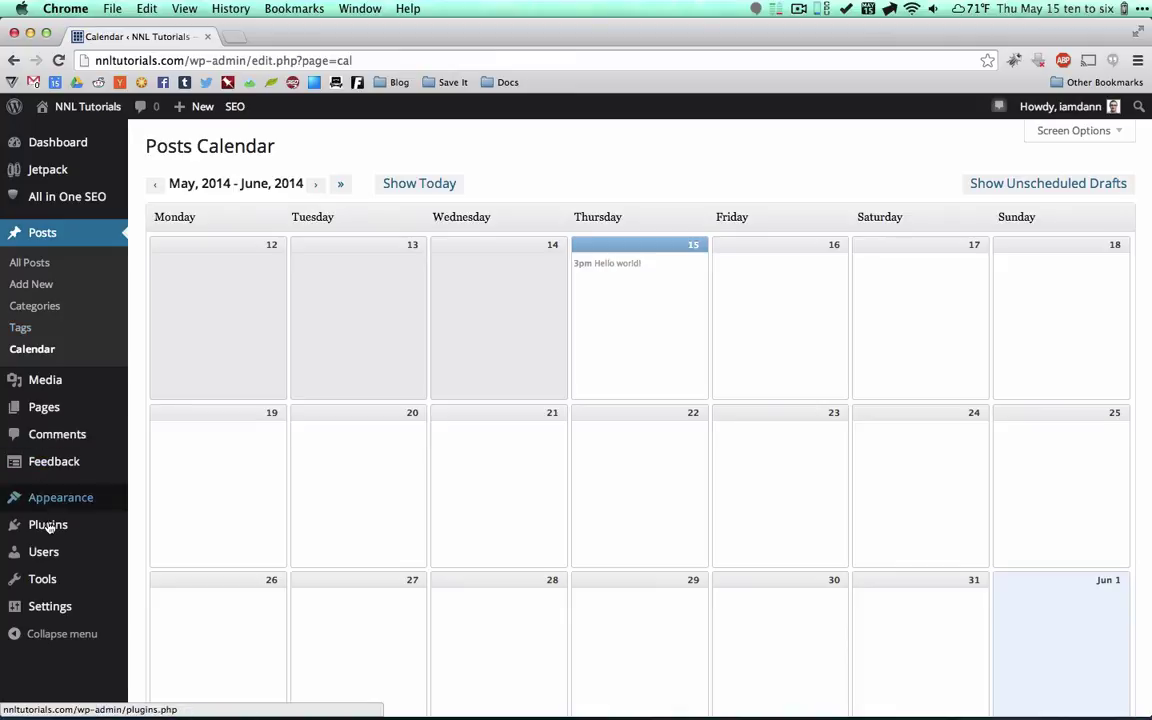
Search the new-plugin directory for 'wp super cache'.
{"action": "mouse_move", "coordinate": [97, 532]}
{"action": "left_click", "coordinate": [152, 548]}
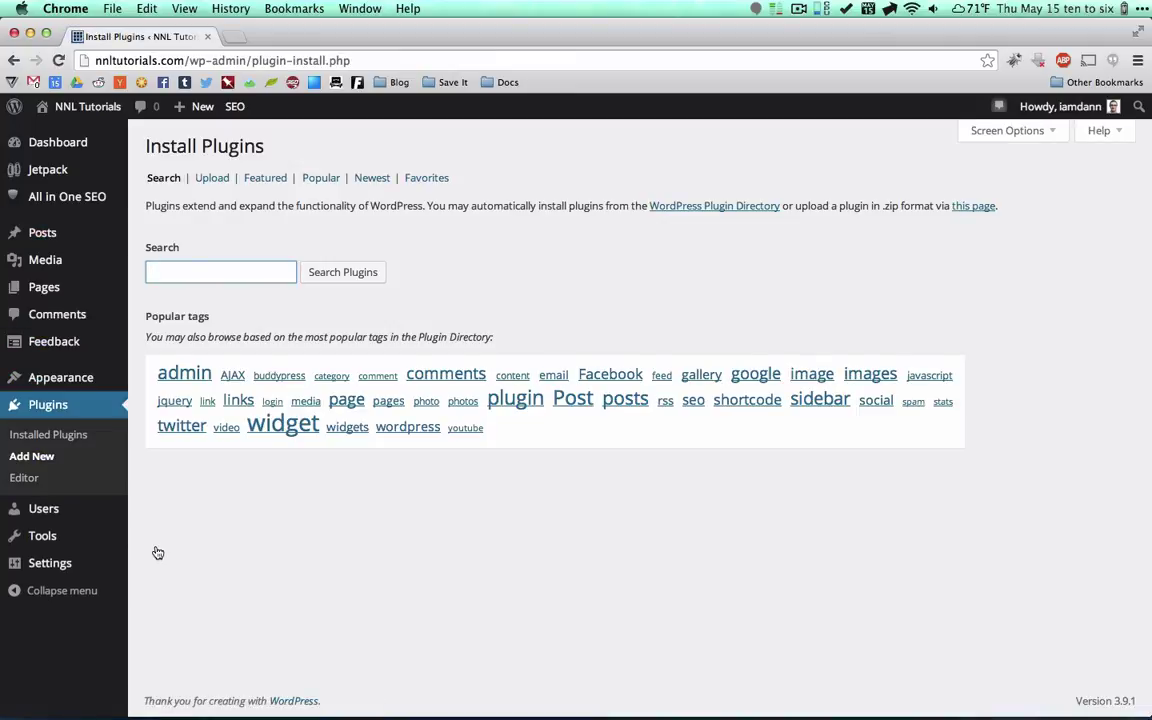
{"action": "type", "text": "wp super cache"}
{"action": "key", "text": "Return"}
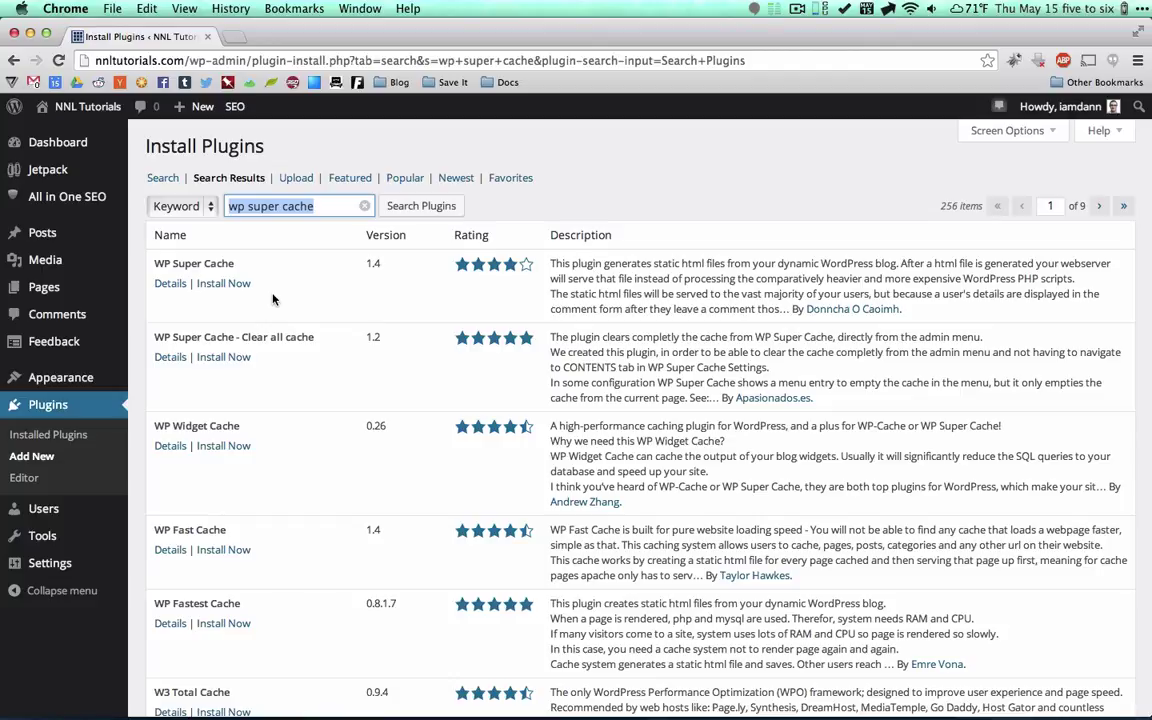
{"action": "left_click", "coordinate": [325, 290]}
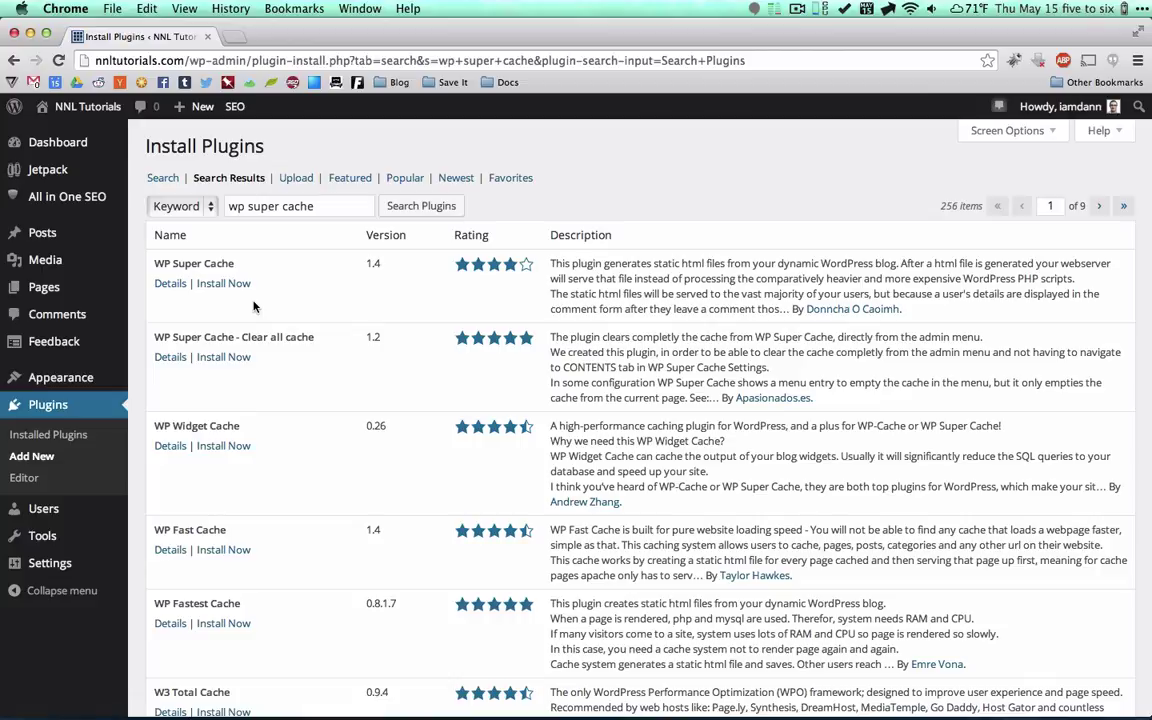
Install and activate WP Super Cache 1.4.
{"action": "left_click", "coordinate": [224, 284]}
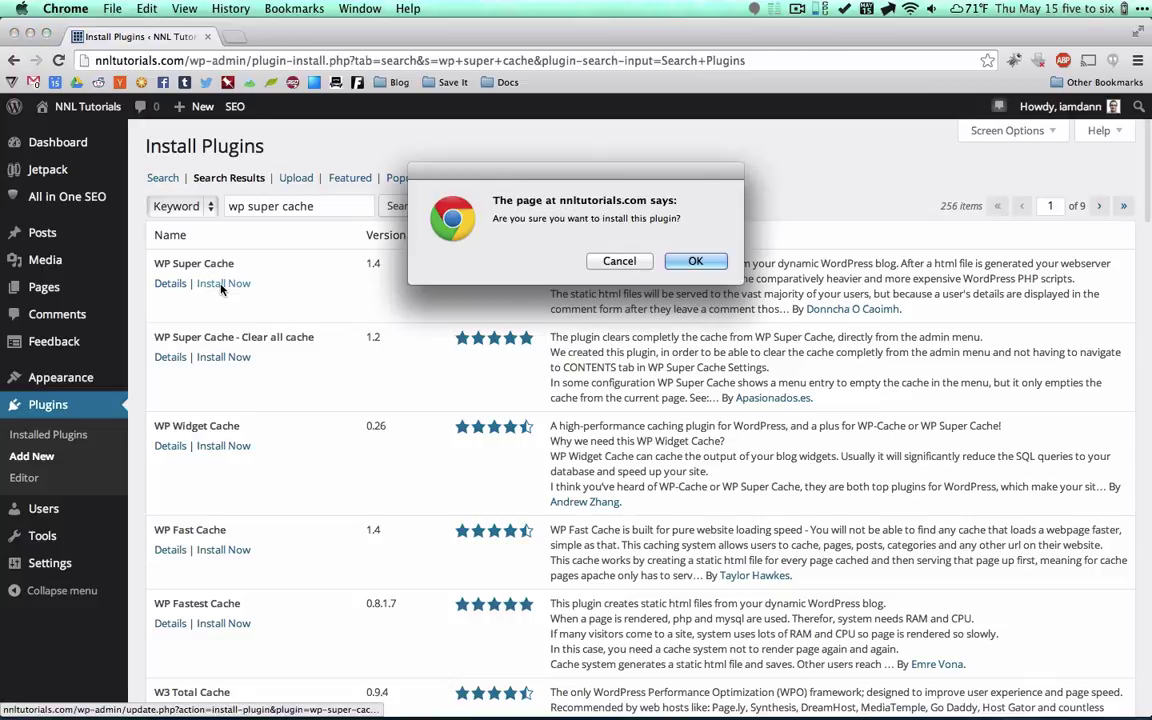
{"action": "left_click", "coordinate": [672, 263]}
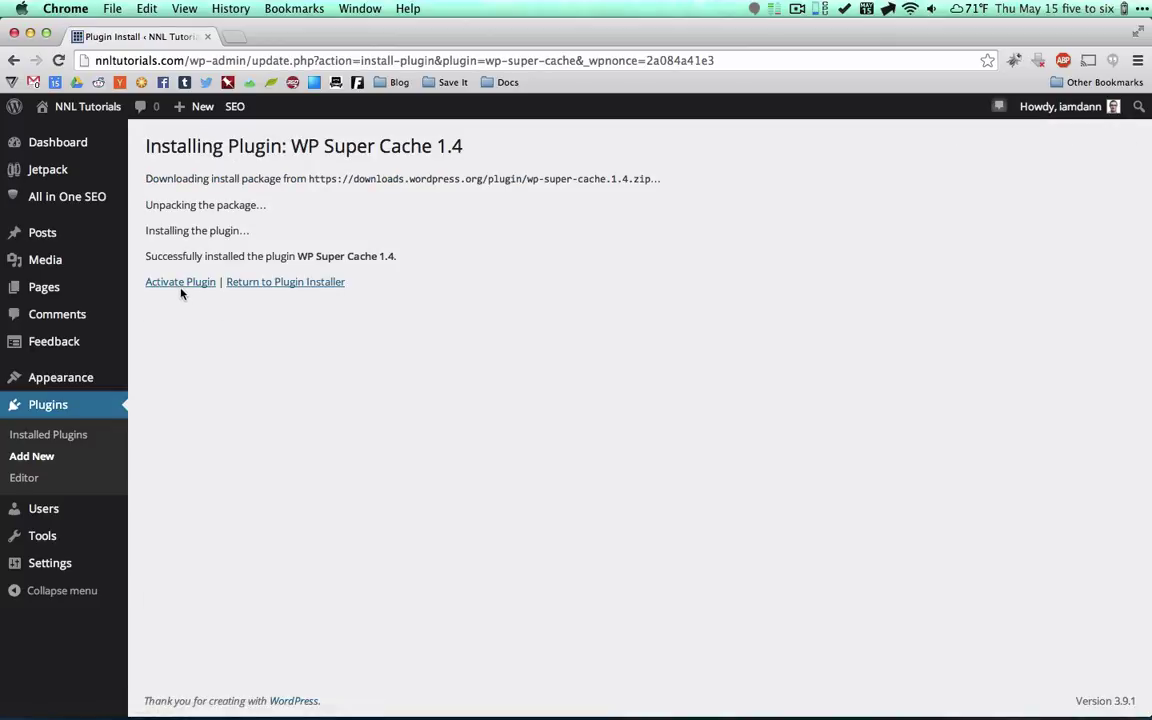
{"action": "left_click", "coordinate": [175, 285]}
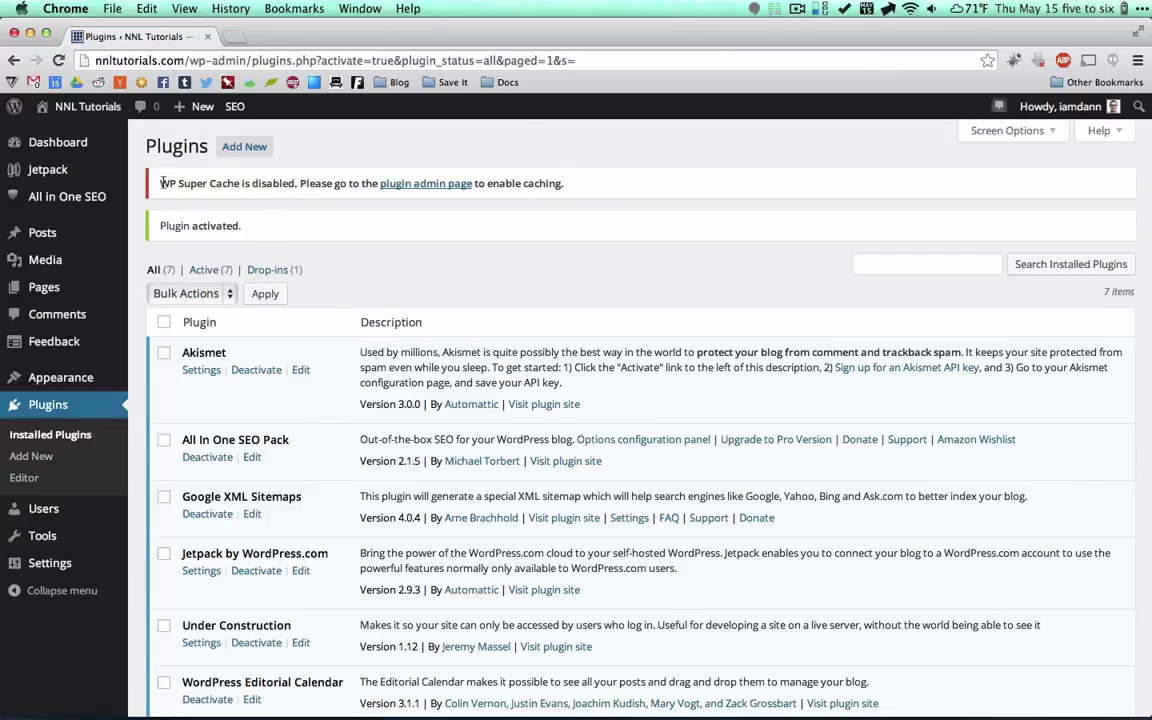
Switch the permalink structure to Day and name and save it.
{"action": "left_click", "coordinate": [424, 186]}
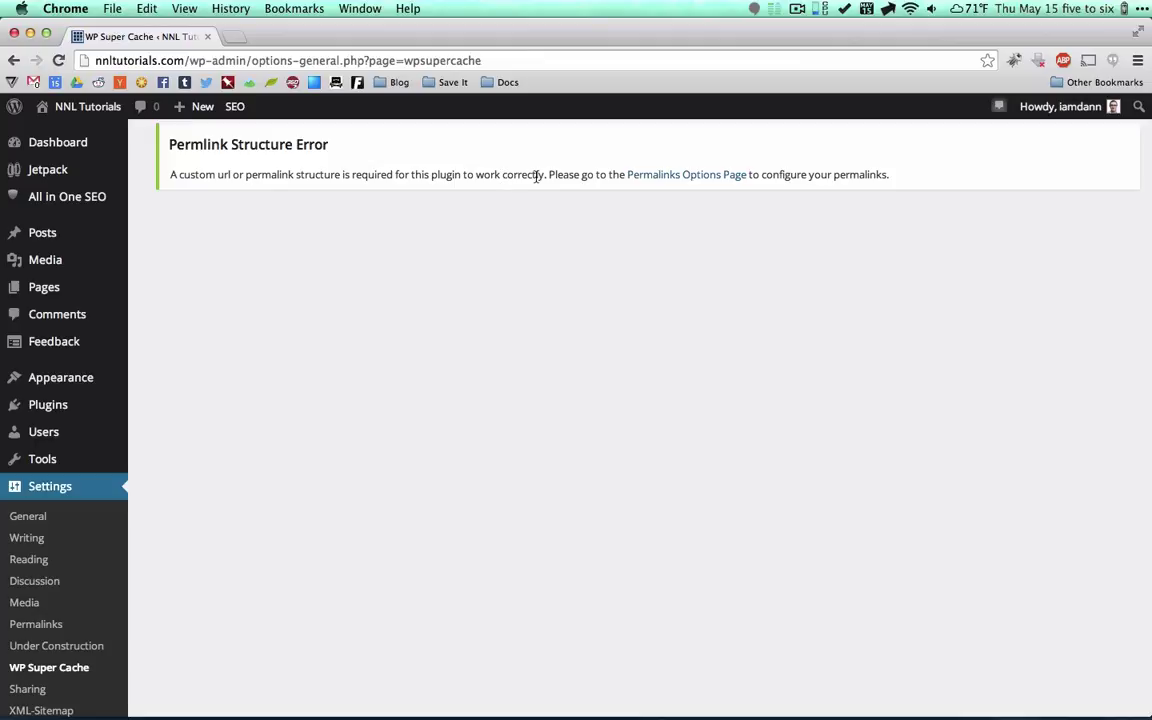
{"action": "left_click", "coordinate": [668, 182]}
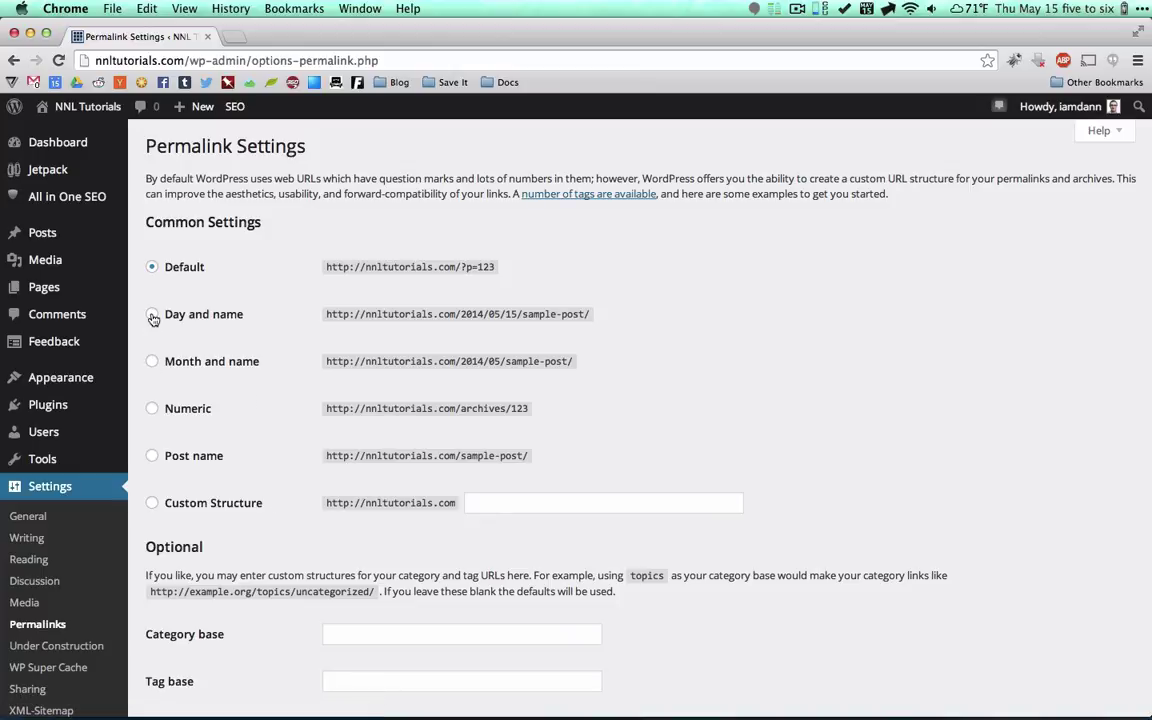
{"action": "left_click", "coordinate": [152, 314]}
{"action": "scroll", "coordinate": [246, 440], "scroll_direction": "down", "scroll_amount": 3}
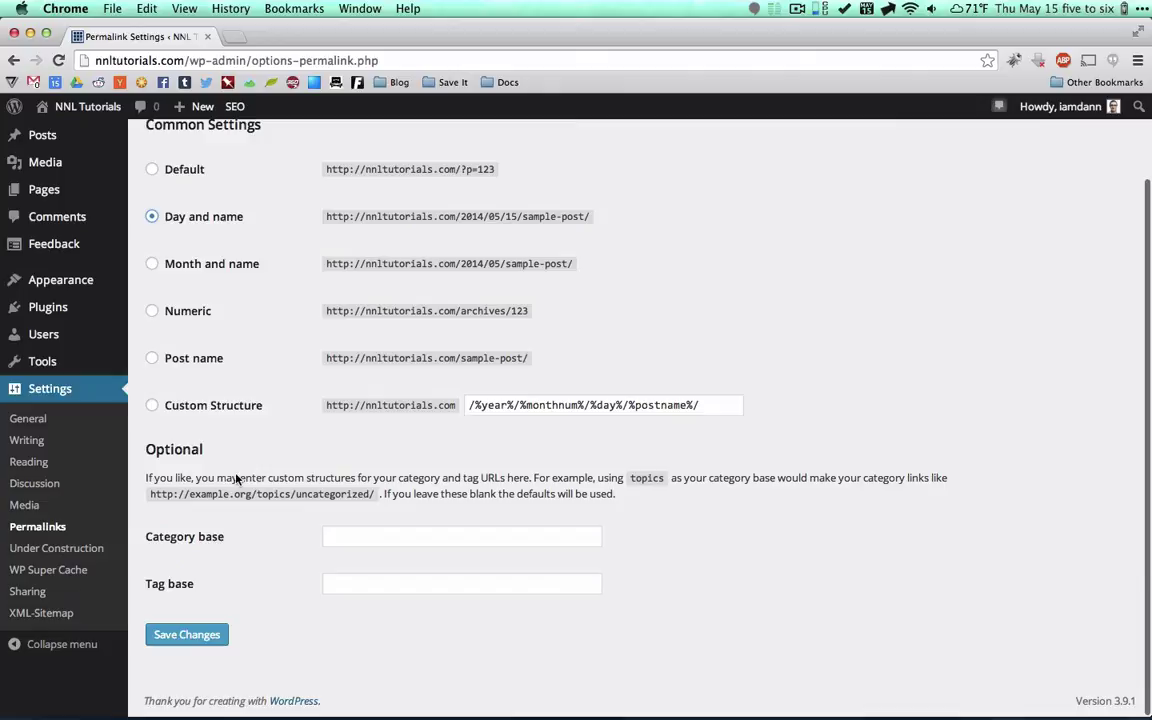
{"action": "left_click", "coordinate": [187, 635]}
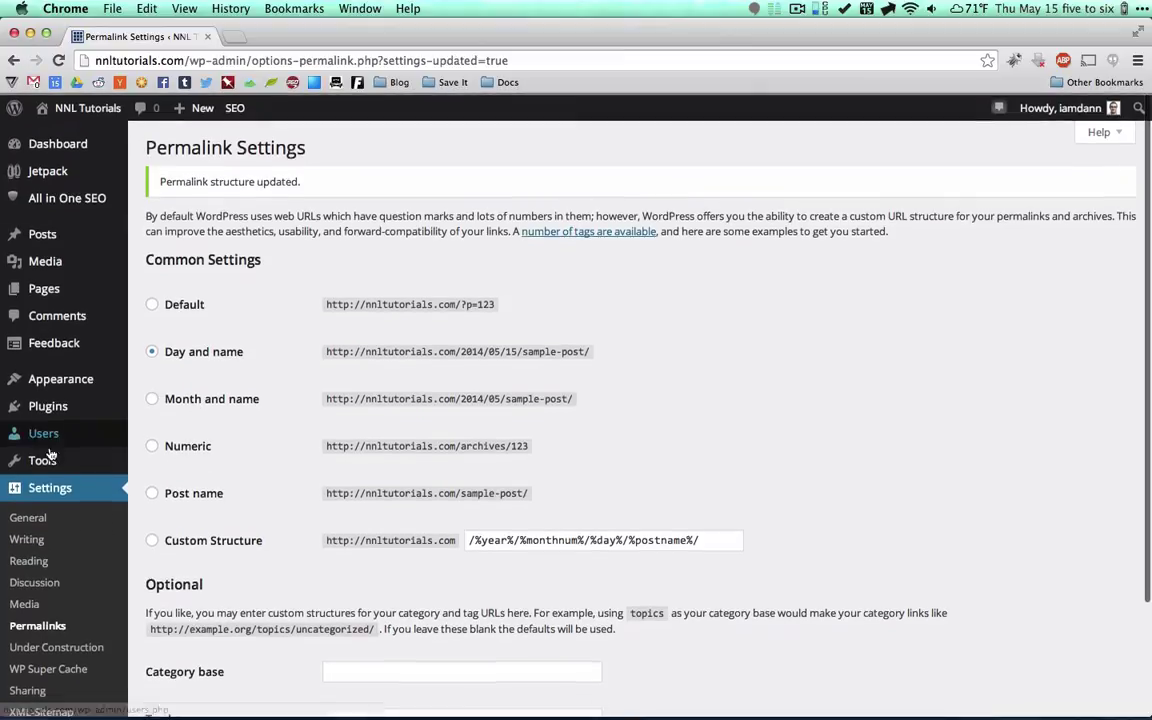
In WP Super Cache settings, select Caching On and update the status.
{"action": "mouse_move", "coordinate": [67, 409]}
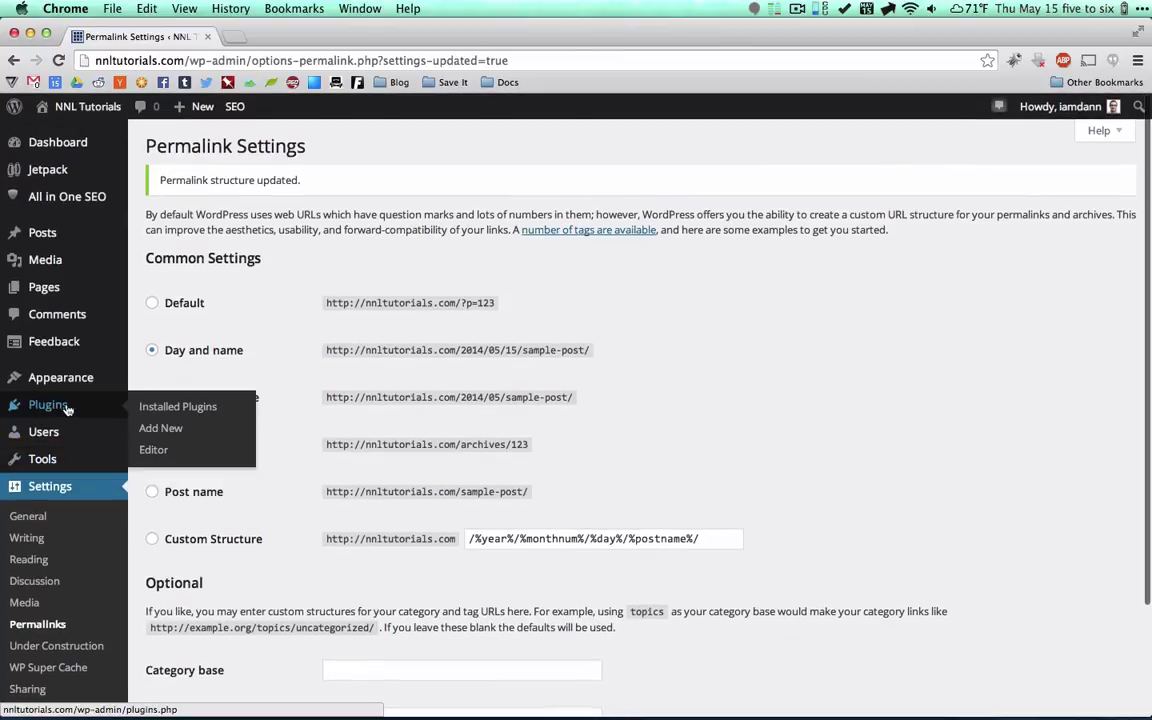
{"action": "left_click", "coordinate": [170, 406]}
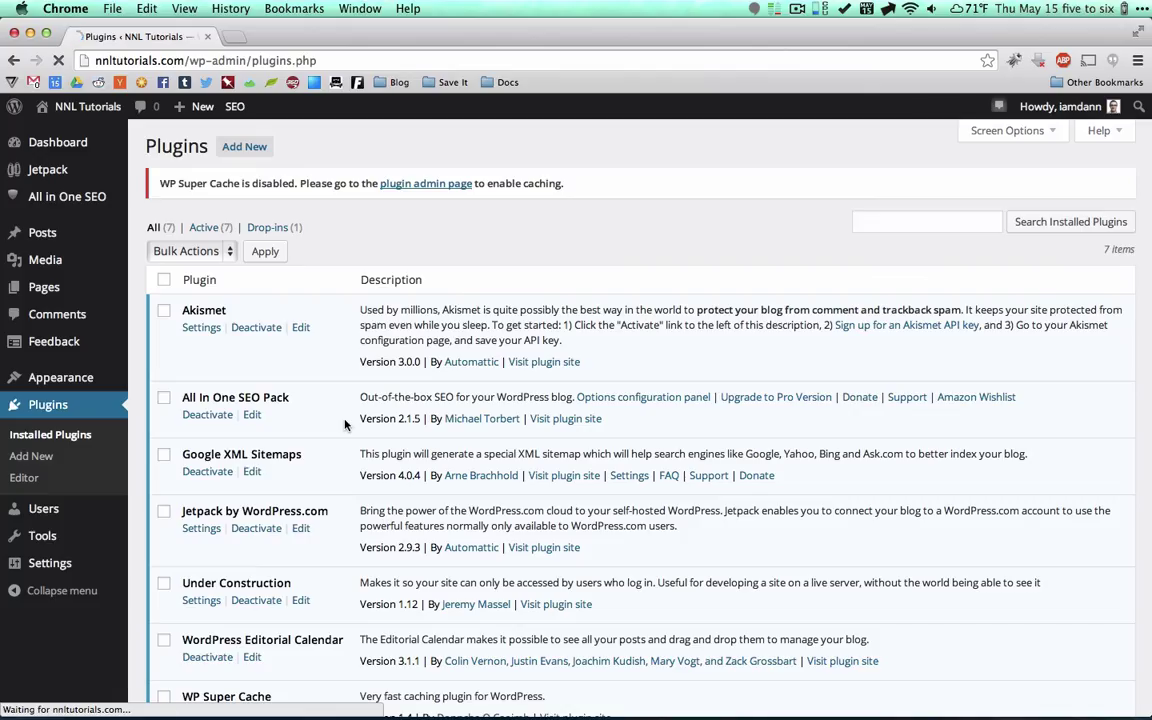
{"action": "left_click", "coordinate": [437, 187]}
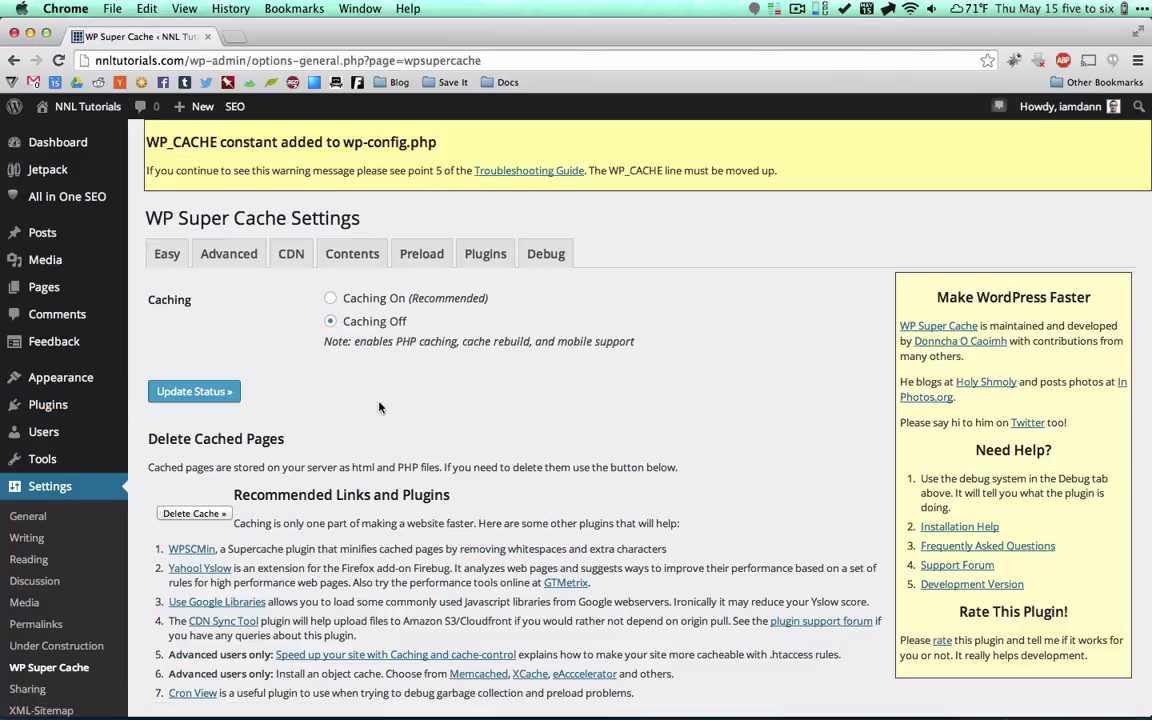
{"action": "left_click", "coordinate": [330, 298]}
{"action": "scroll", "coordinate": [296, 404], "scroll_direction": "down", "scroll_amount": 1}
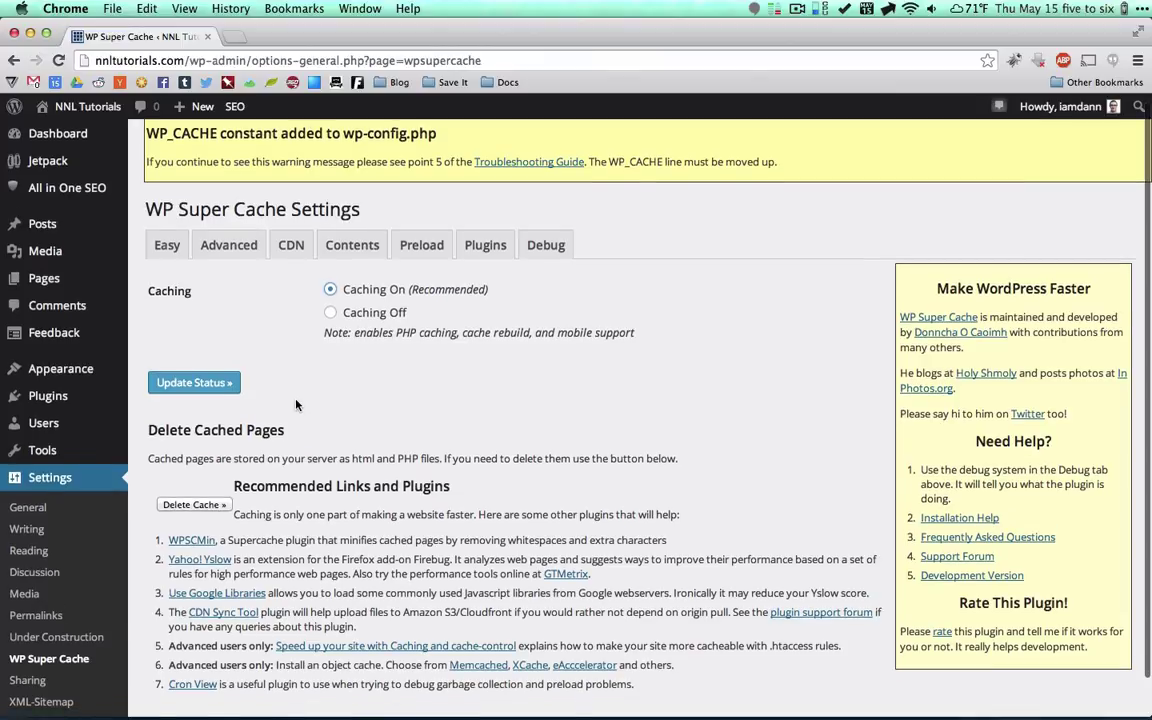
{"action": "left_click", "coordinate": [194, 382]}
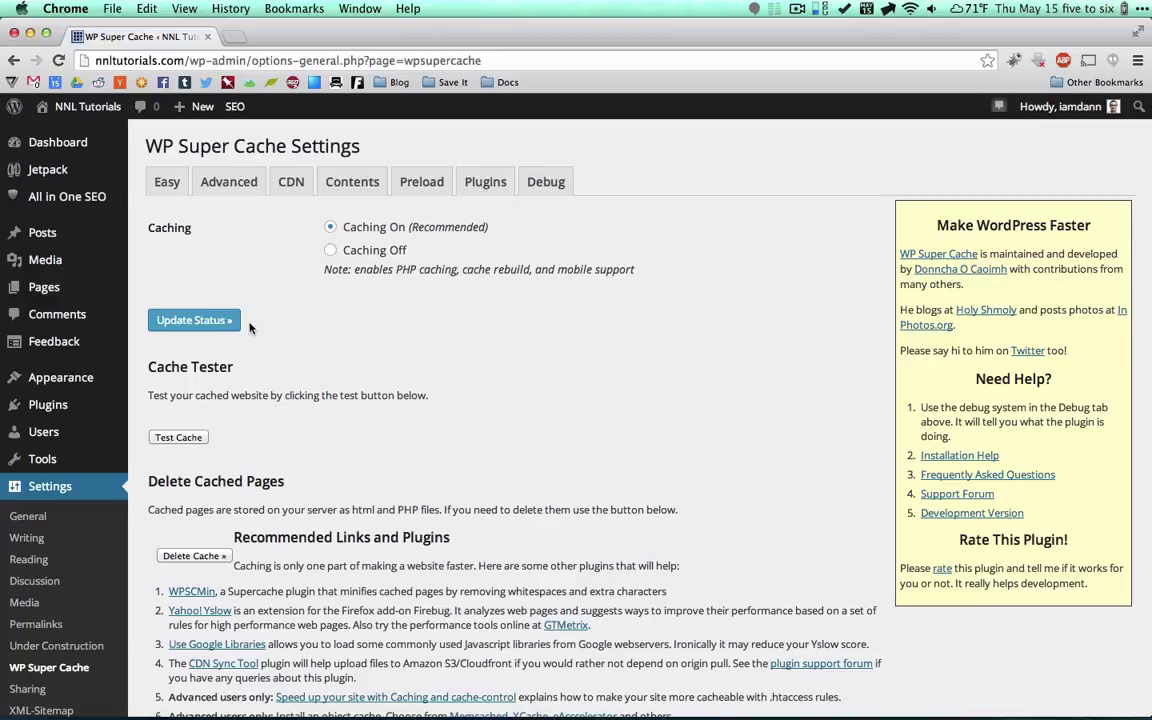
{"action": "scroll", "coordinate": [250, 327], "scroll_direction": "down", "scroll_amount": 3}
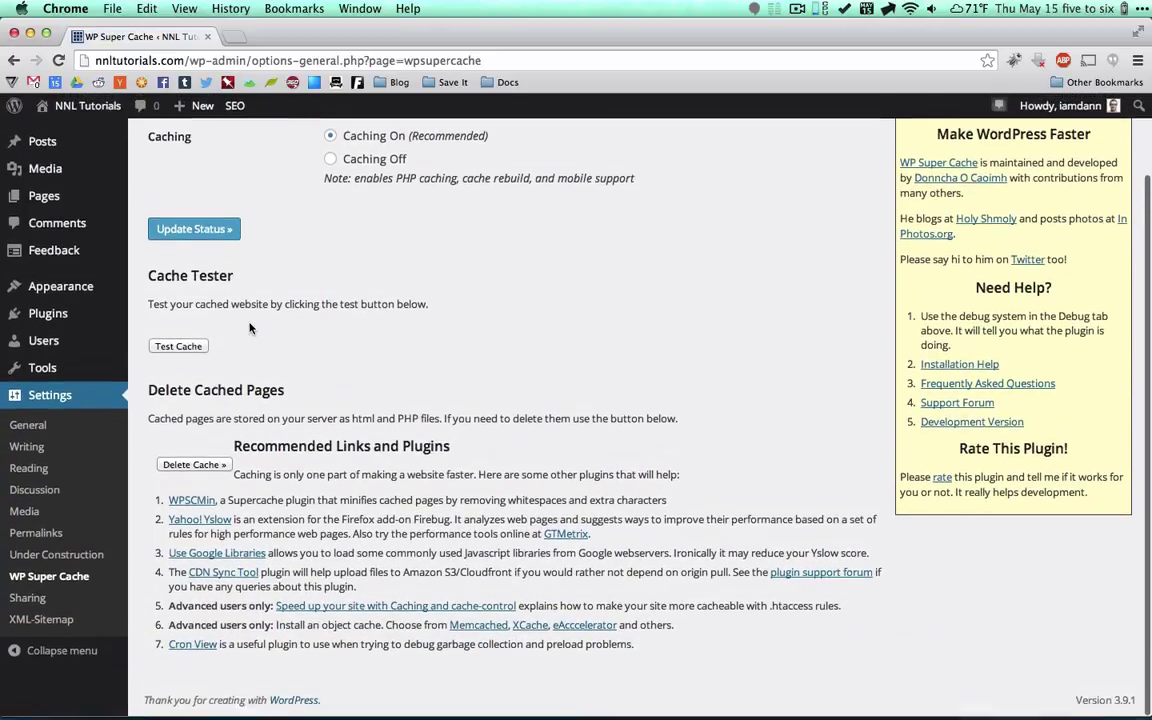
{"action": "scroll", "coordinate": [250, 327], "scroll_direction": "up", "scroll_amount": 4}
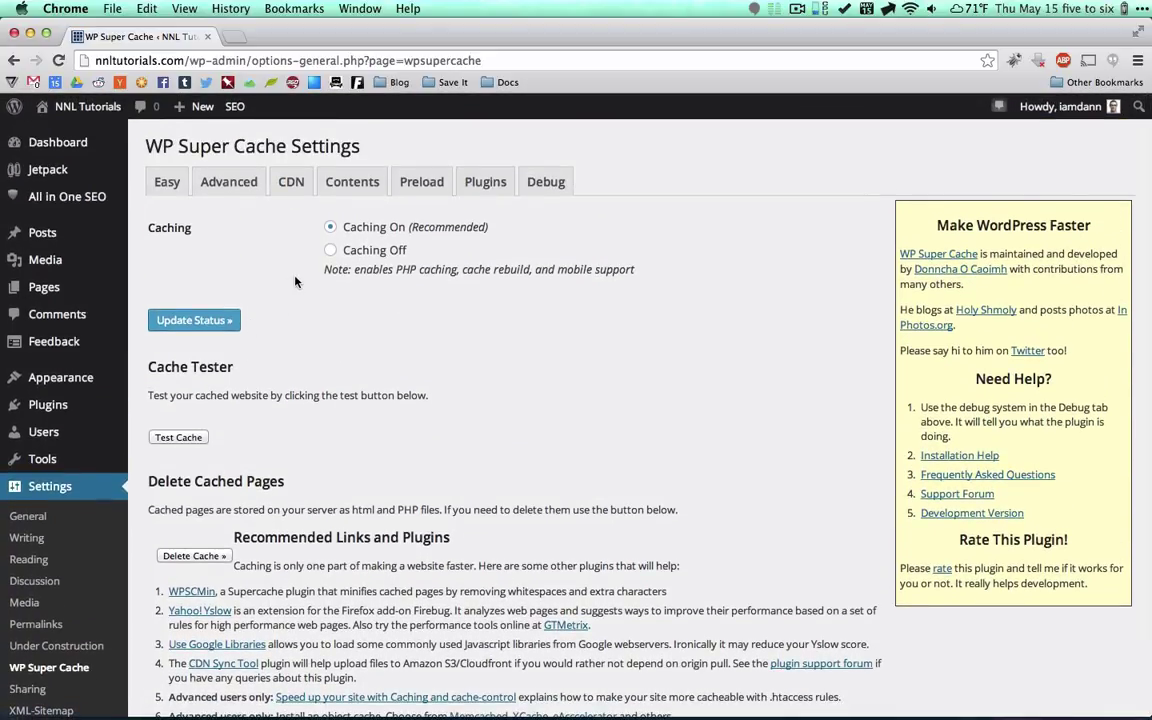